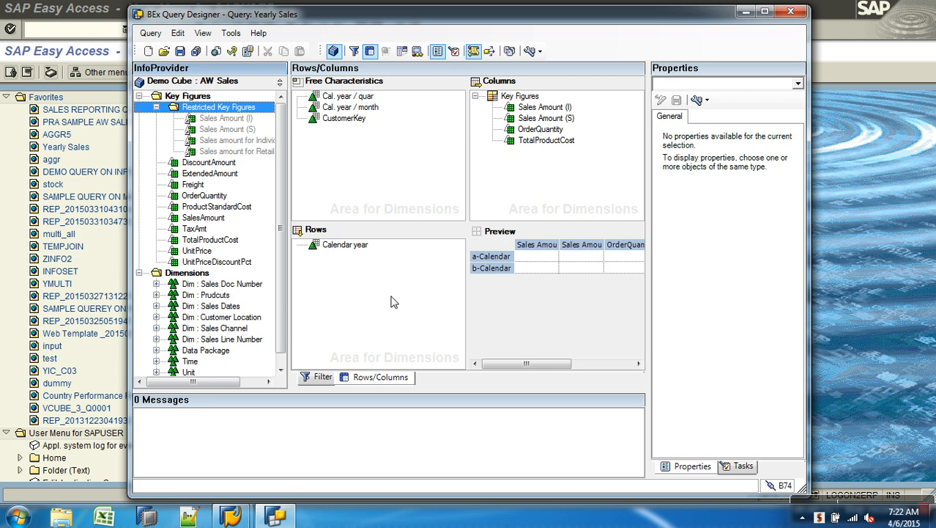
- Check the query design notes in Notepad++, return to BEx Query Designer, and view the properties of the individual sales amount restricted key figure
click(189, 517)
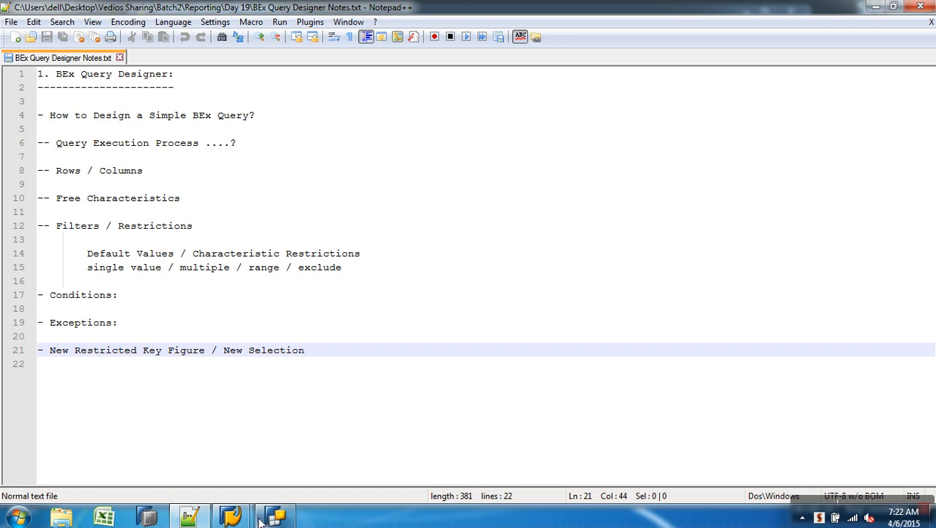
click(282, 517)
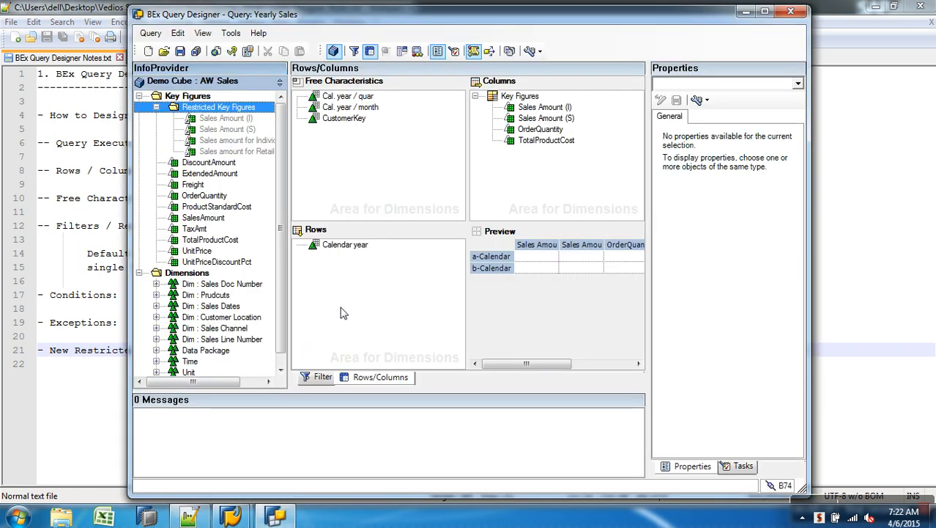
click(235, 141)
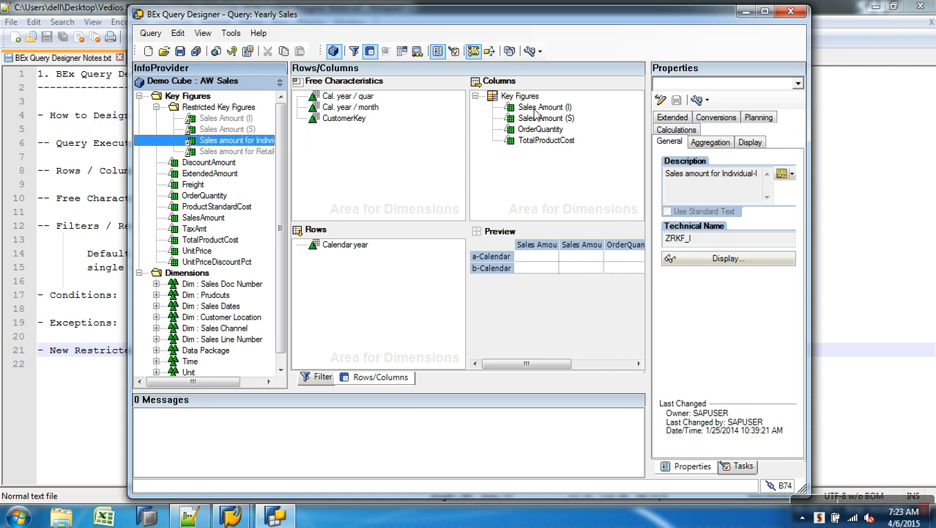
- Remove the whole Key Figures structure from the query's columns and Calendar year from its rows
drag(525, 103, 233, 161)
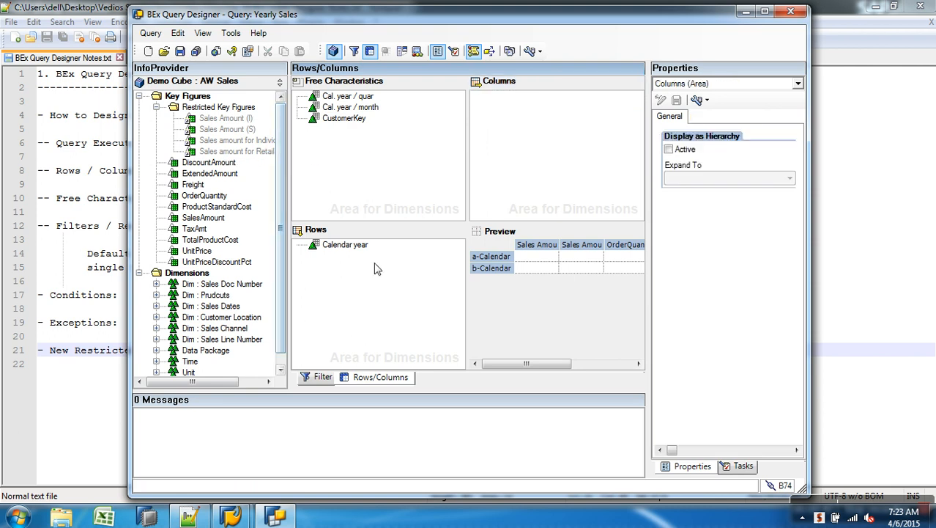
drag(352, 245, 219, 262)
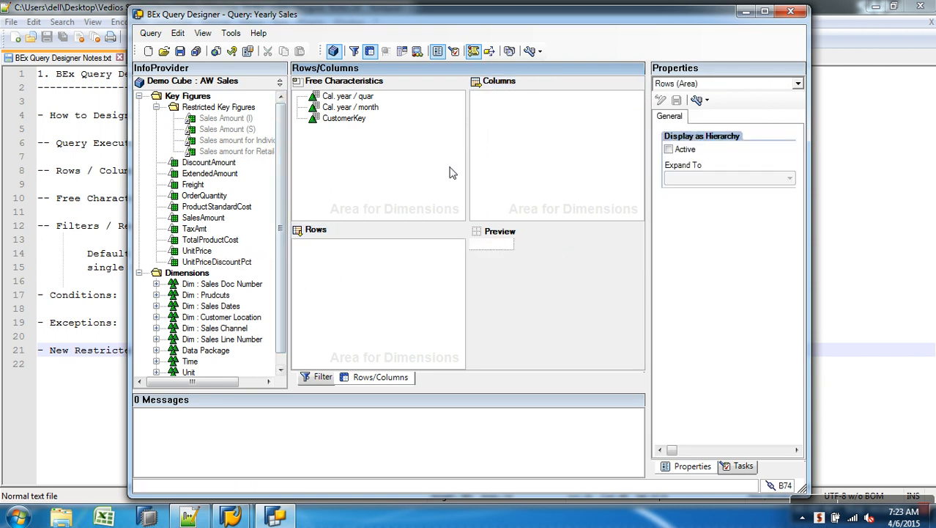
- Add a new empty structure to the query's columns and another to its rows
click(515, 117)
right_click(513, 113)
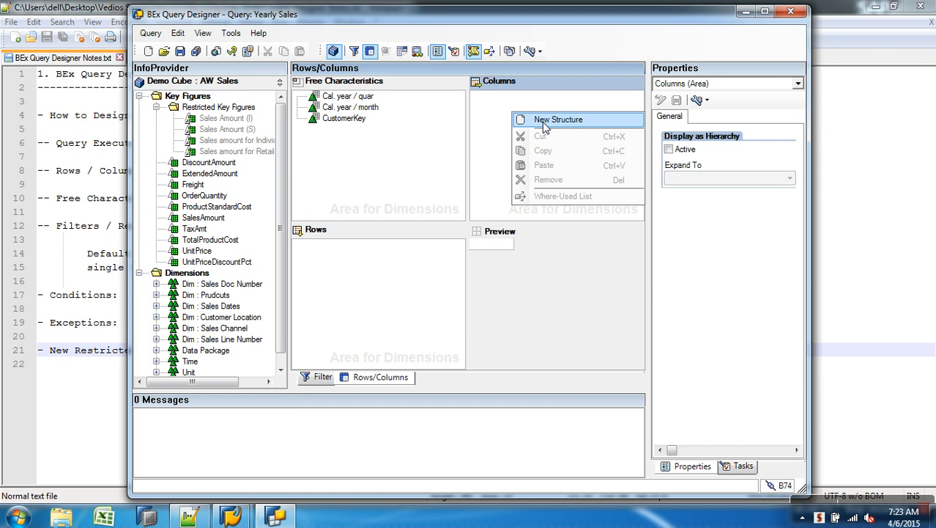
click(544, 121)
click(502, 100)
right_click(372, 267)
click(398, 270)
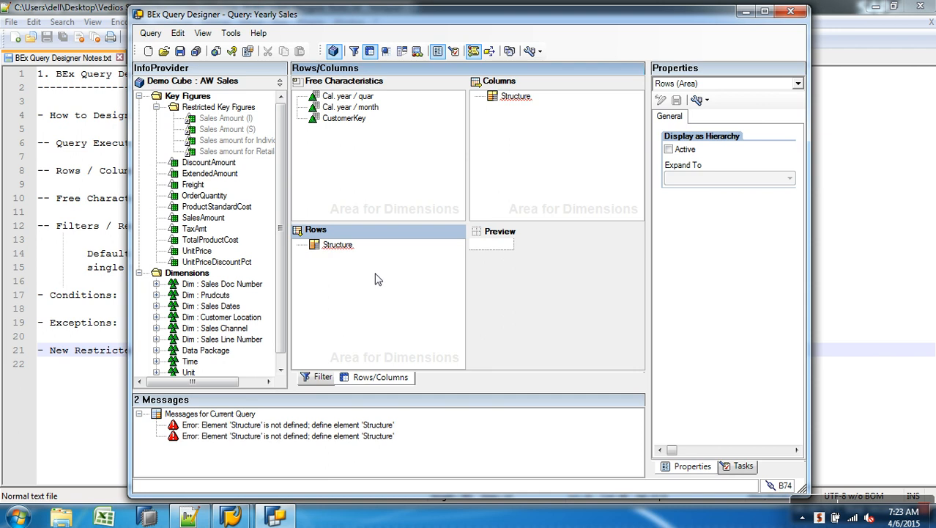
- Create a new selection in the columns structure and add the SalesAmount key figure to its definition
right_click(521, 98)
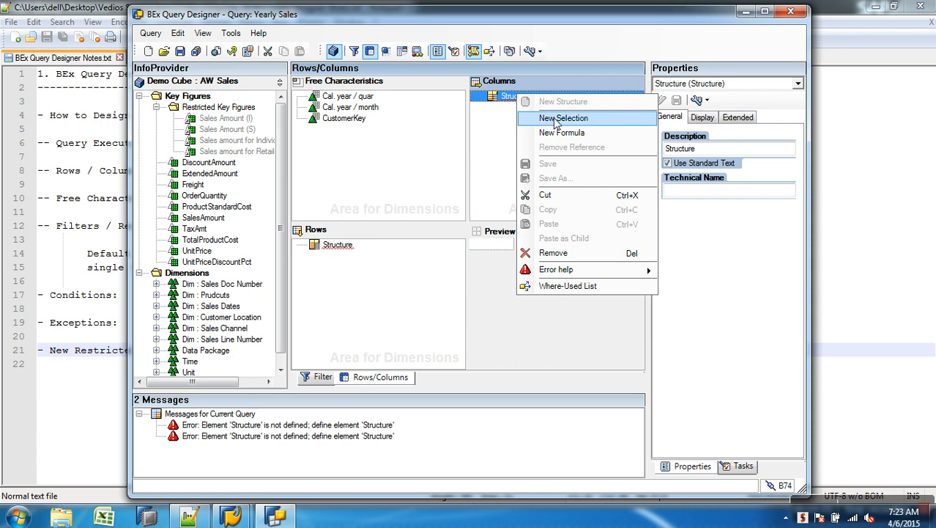
click(558, 118)
right_click(546, 110)
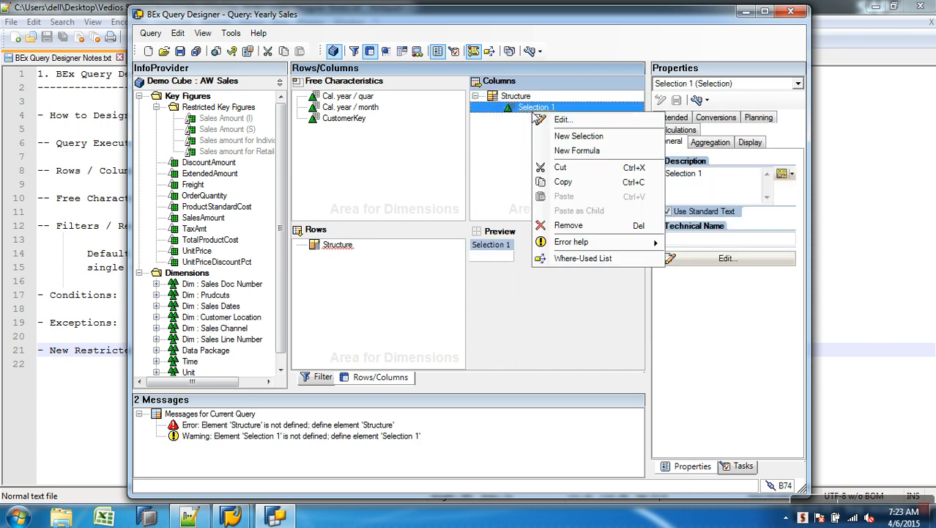
click(563, 120)
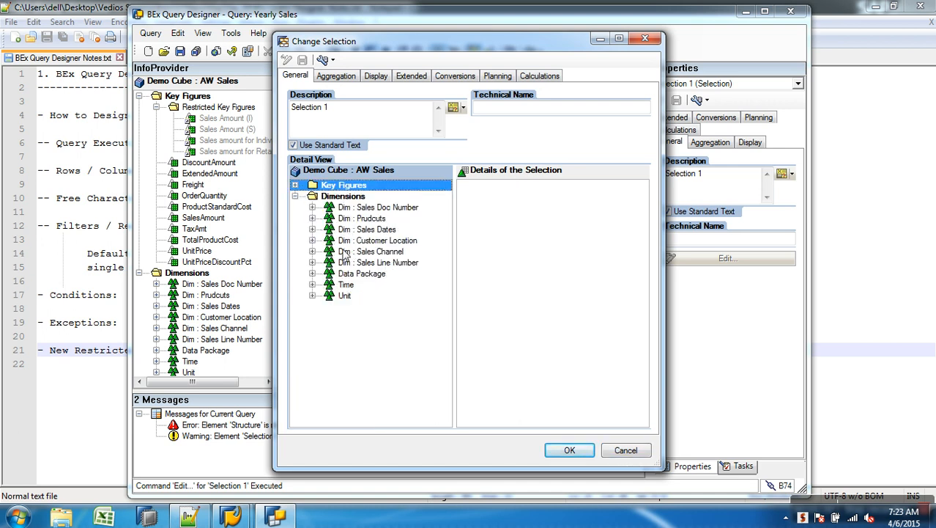
click(294, 186)
drag(361, 308, 522, 300)
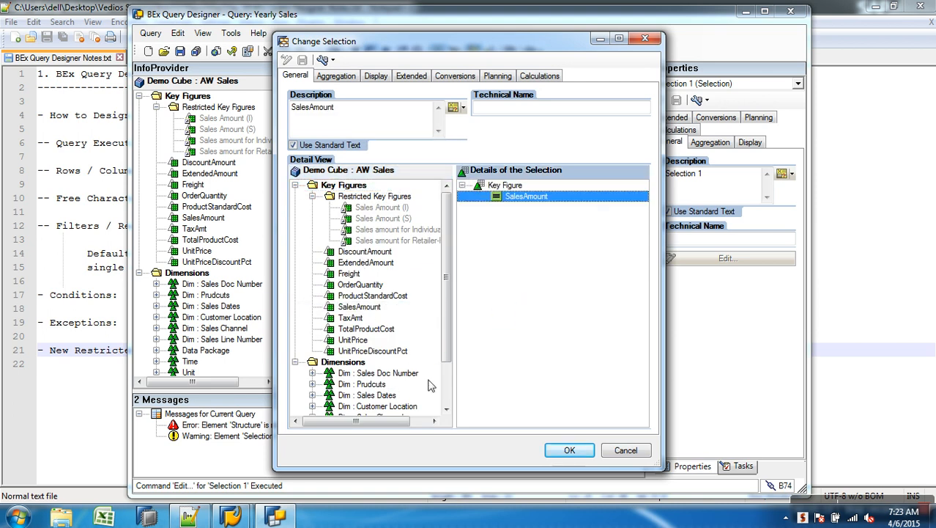
- Add SalesChannelCode from the Sales Channel dimension to the selection, restrict it to Retailer, and accept the definition
click(445, 380)
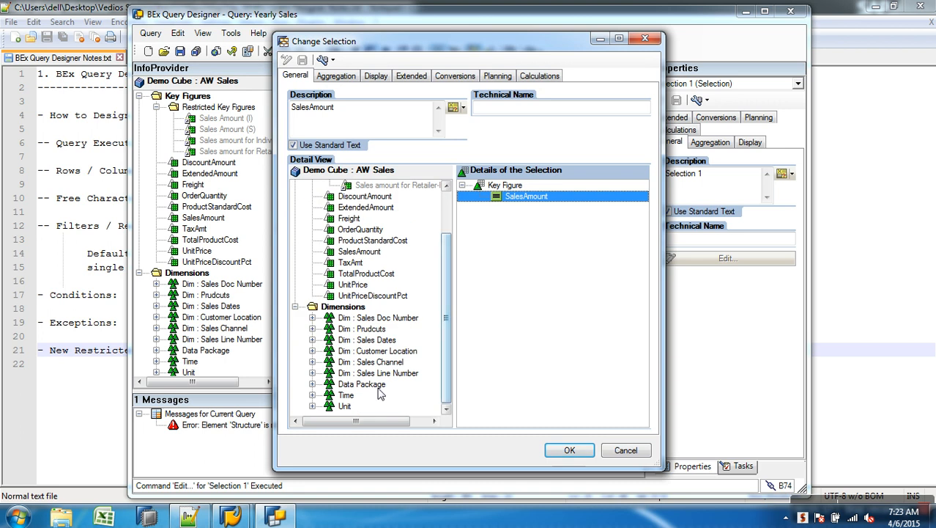
click(317, 367)
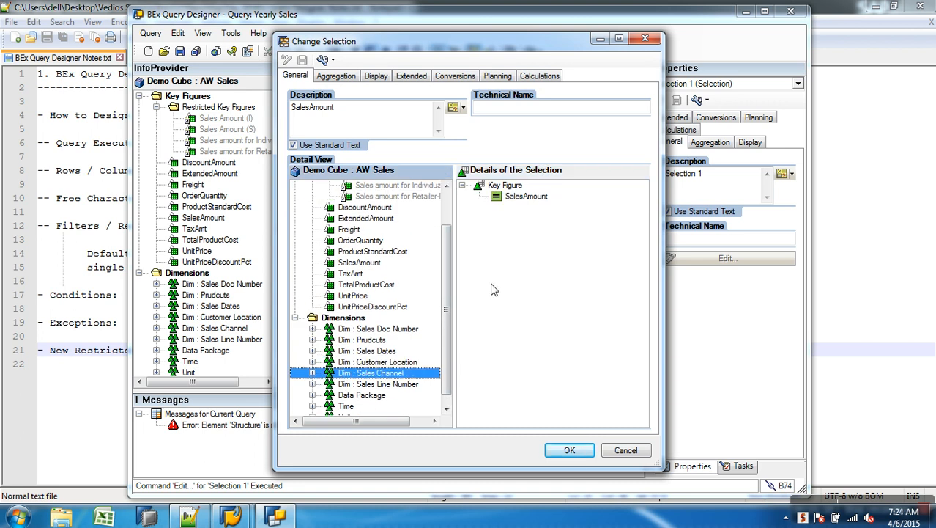
click(312, 373)
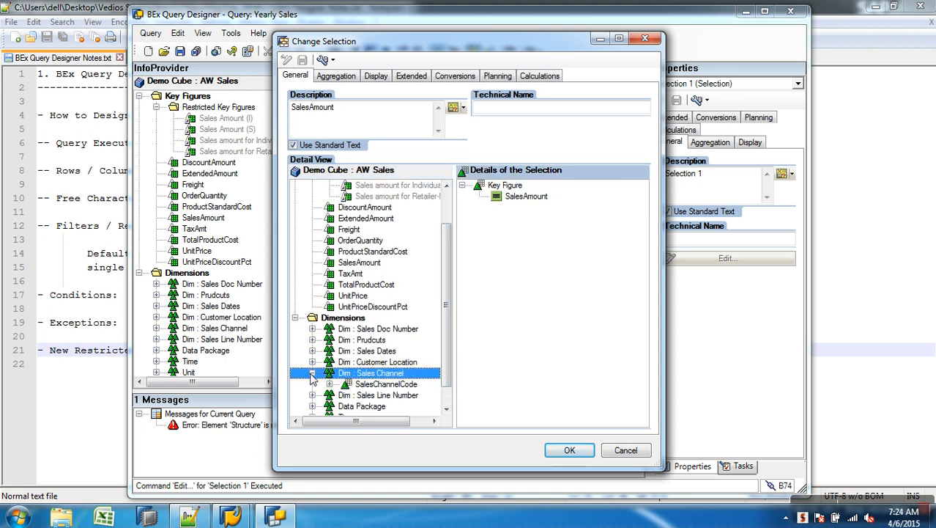
click(386, 383)
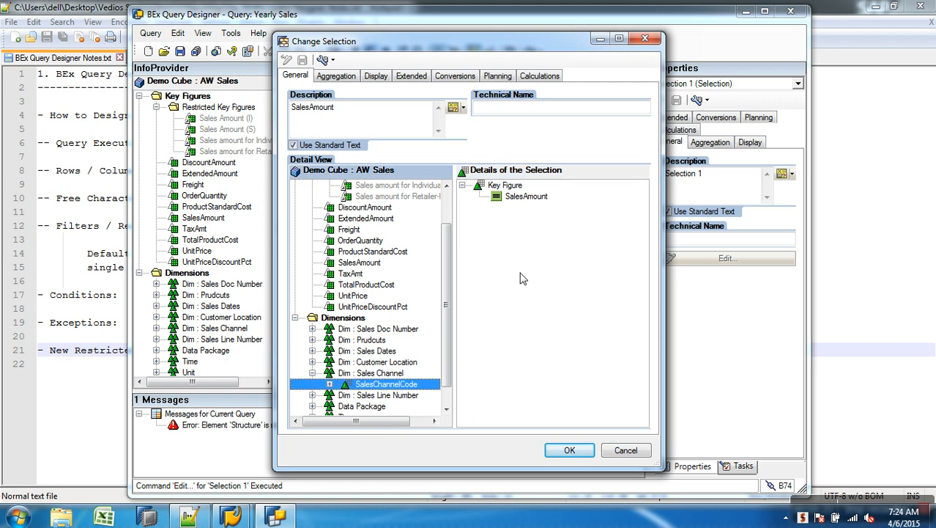
drag(395, 384, 509, 364)
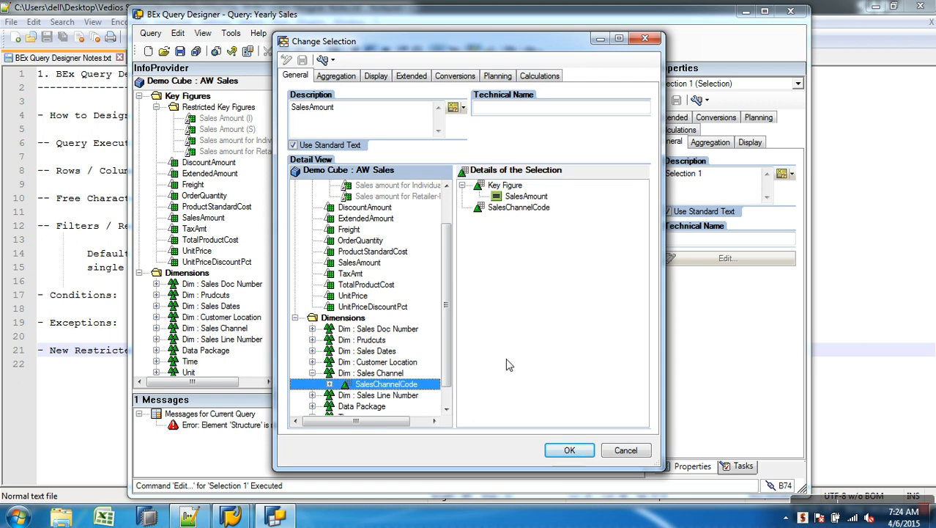
right_click(508, 208)
click(542, 218)
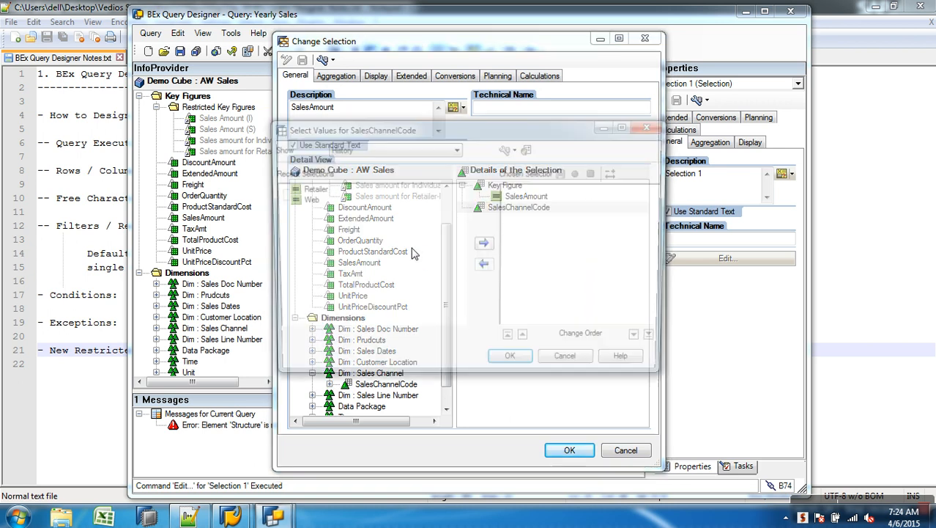
click(309, 189)
click(484, 245)
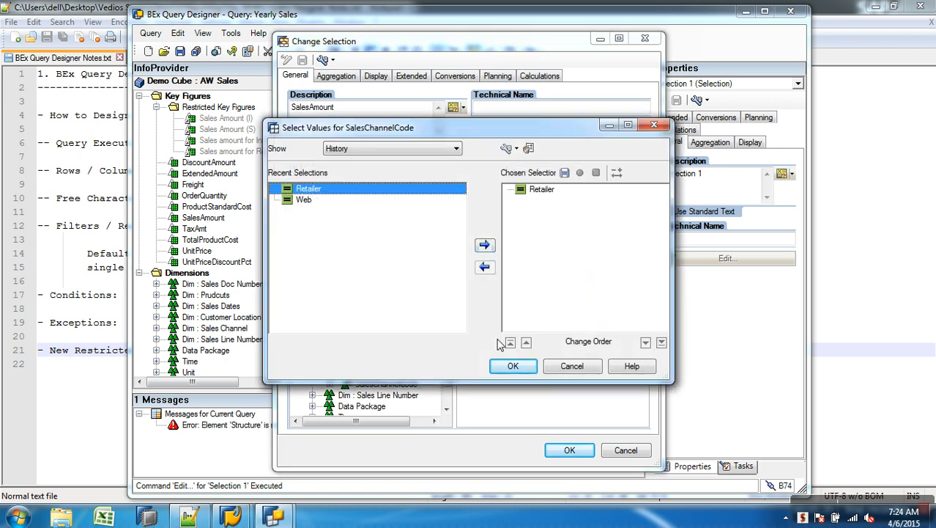
click(513, 366)
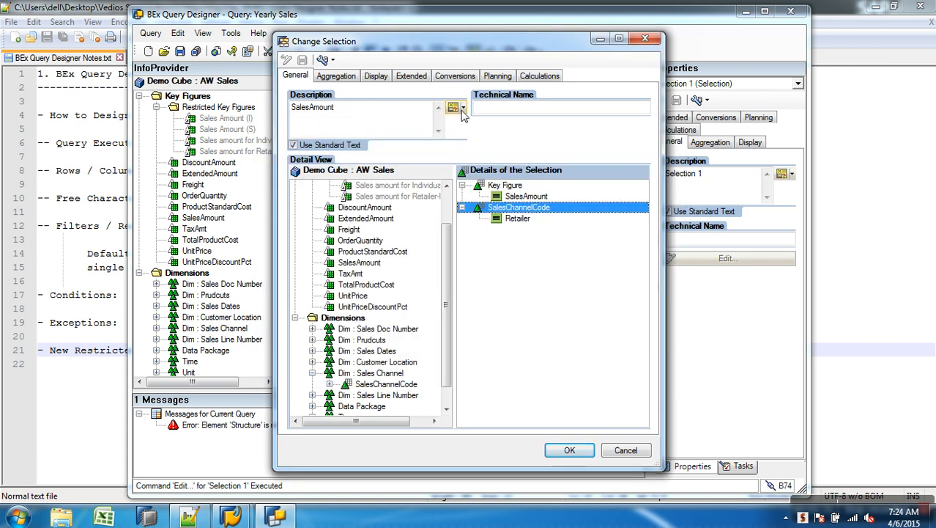
drag(316, 44, 345, 37)
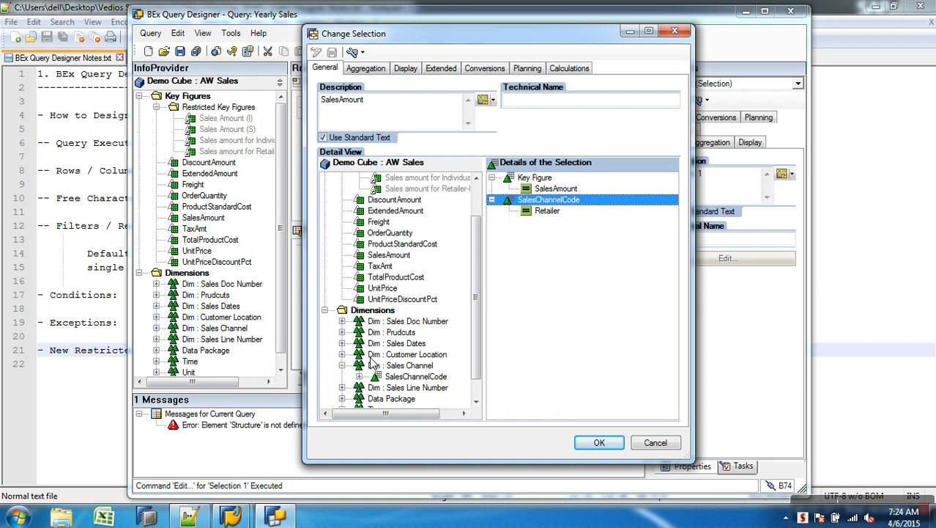
click(590, 443)
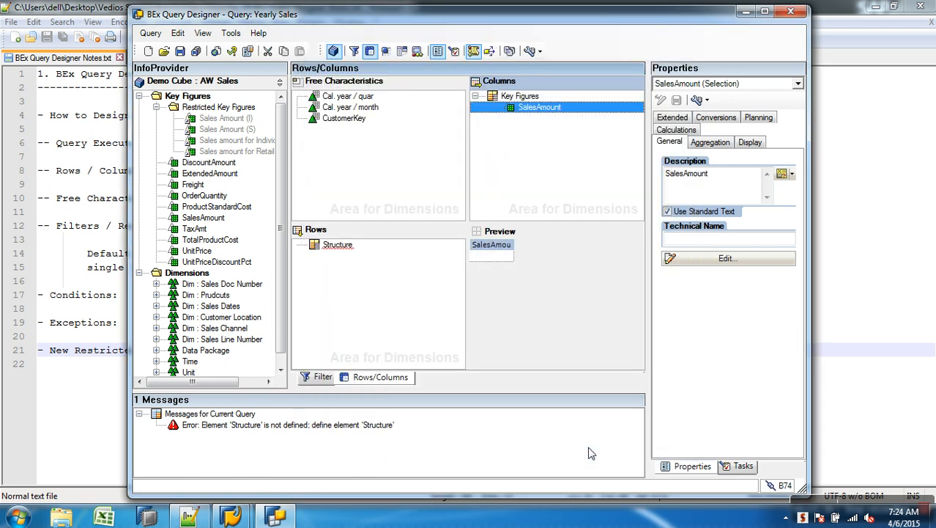
- Add a new selection to the rows structure, view the dimensions available for its definition, and cancel the editing
click(335, 246)
right_click(338, 247)
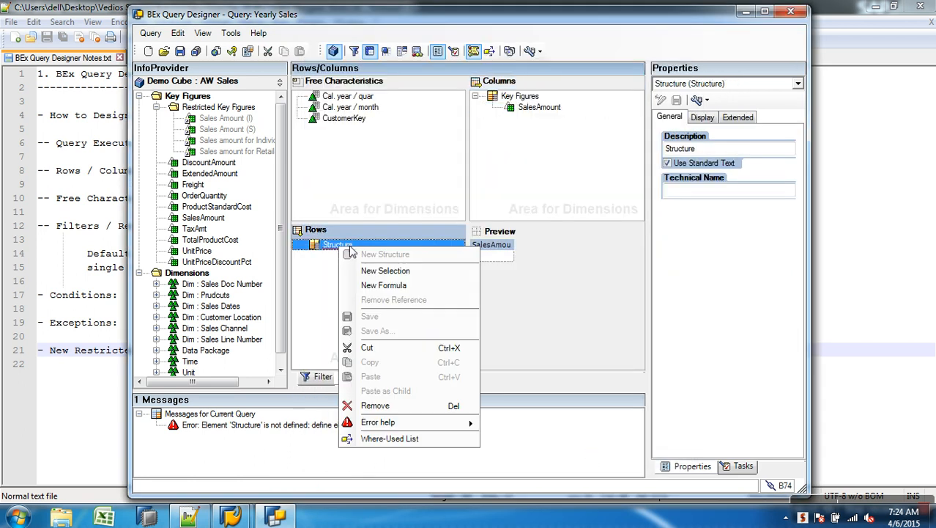
click(390, 271)
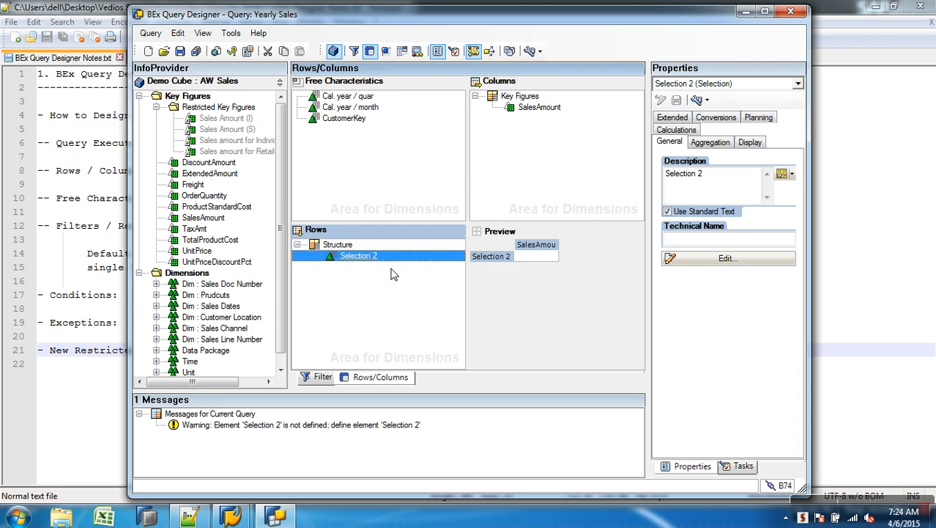
right_click(368, 260)
click(411, 264)
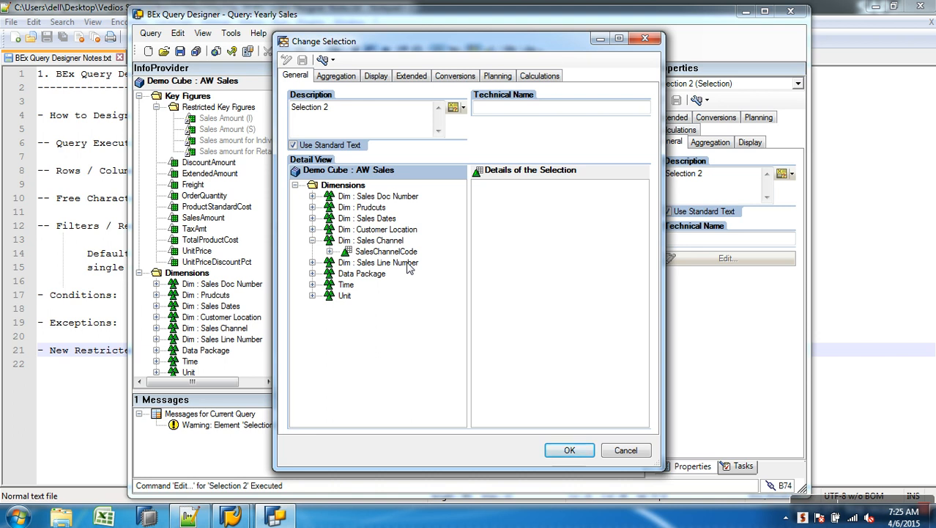
click(626, 451)
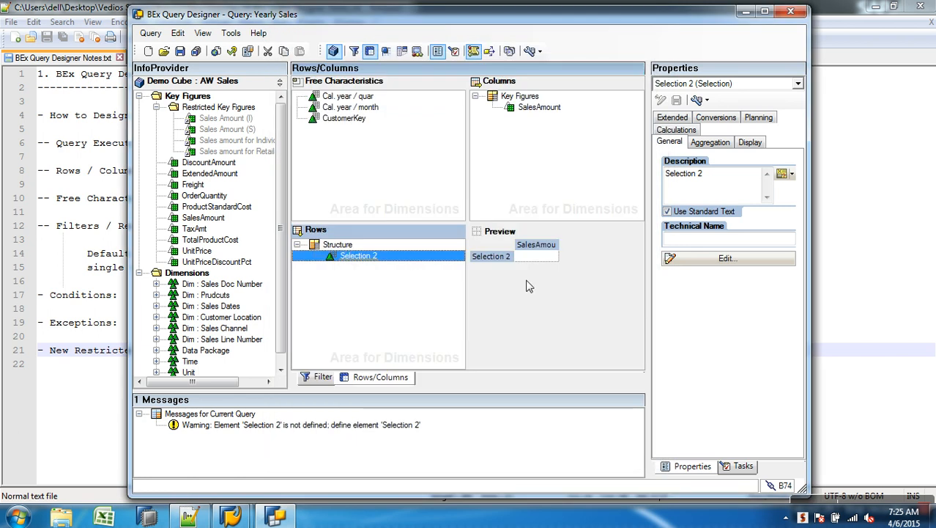
- Remove the Key Figures structure from the columns and the new structure from the rows
drag(523, 100, 258, 144)
drag(341, 246, 271, 243)
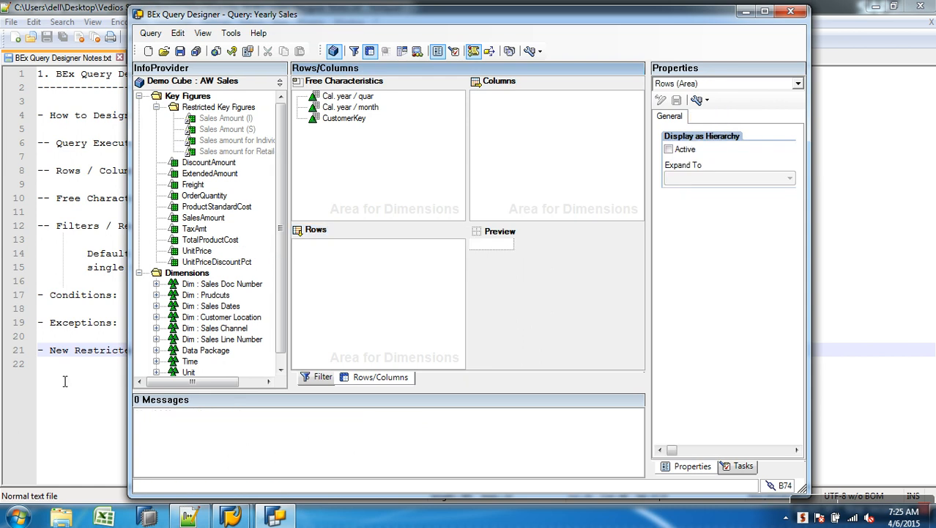
- Switch to the Notepad++ notes and add the line "- Calculated Key figure" below the New Restricted Key Figure entry
click(64, 381)
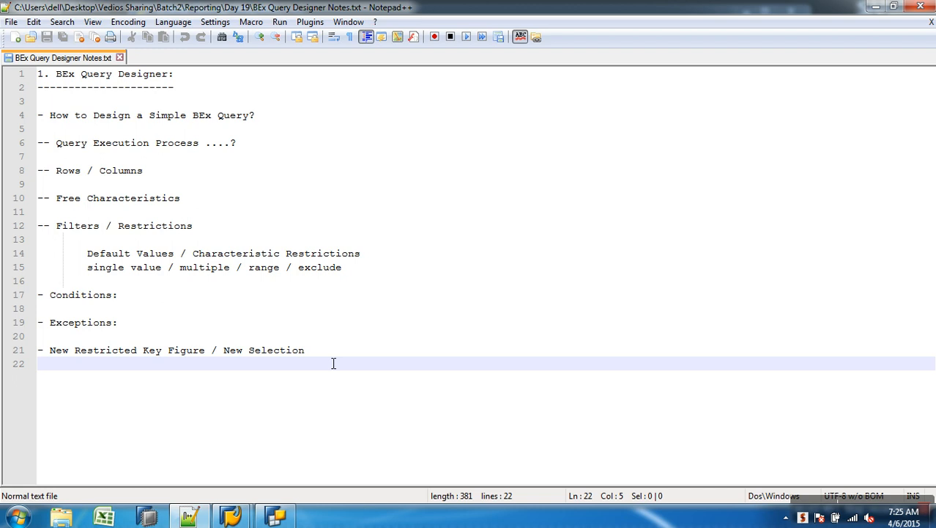
key(Return)
key(Home)
text(- Ca)
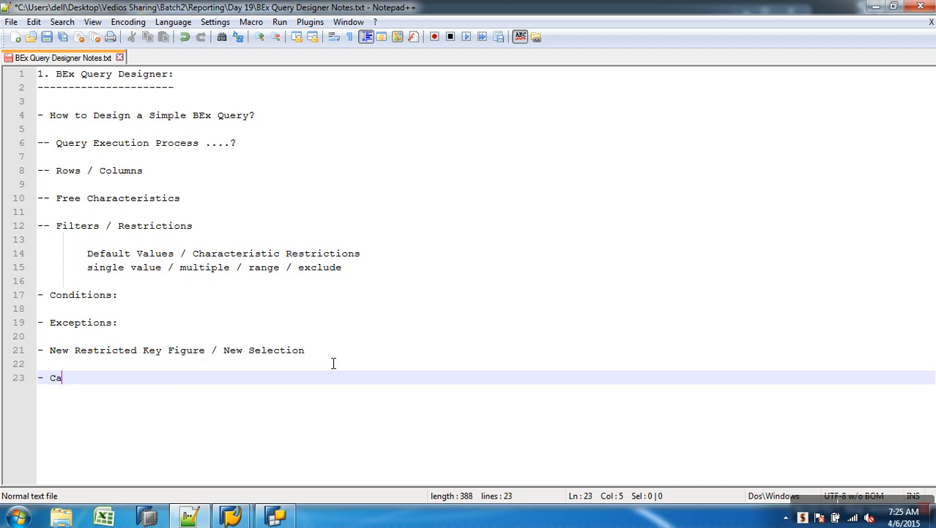
text(lculated )
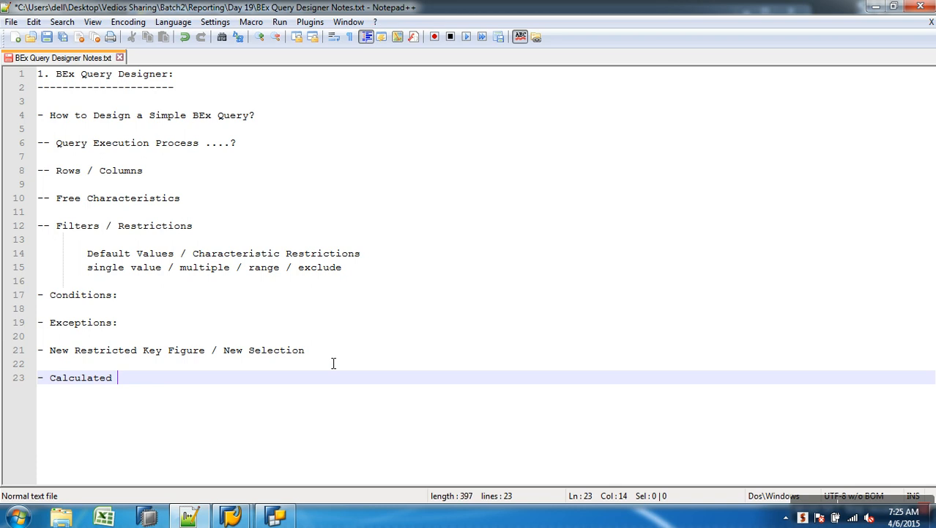
text(Key figure)
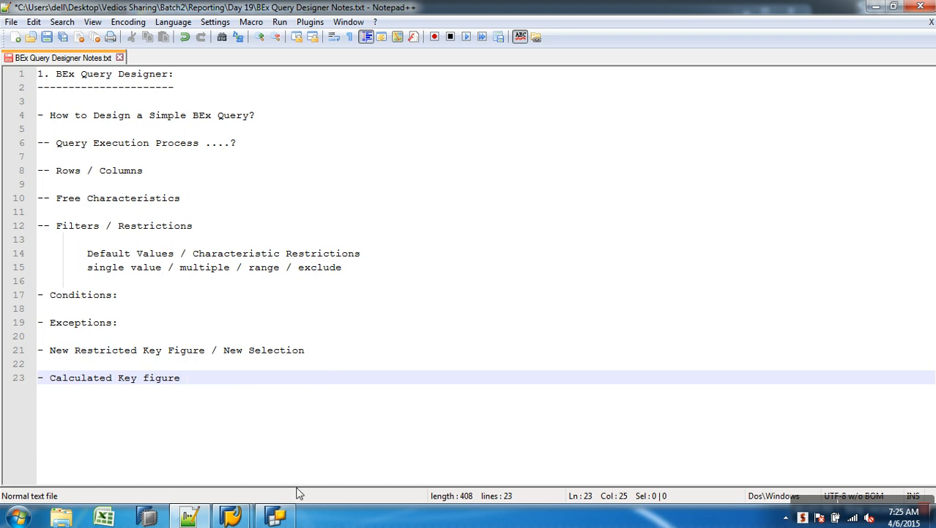
- Switch to BEx Query Designer and add Geography Key from the Customer Location dimension to the query's rows
click(284, 518)
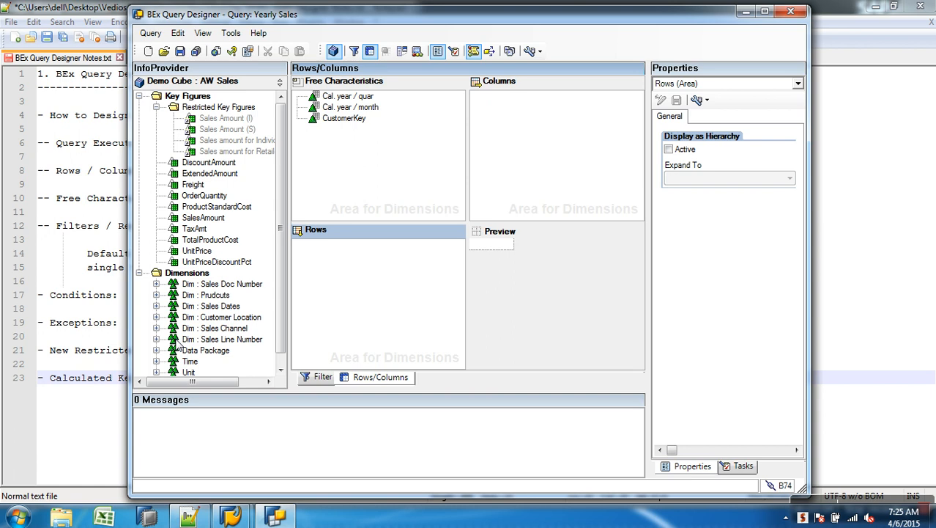
click(281, 370)
click(156, 317)
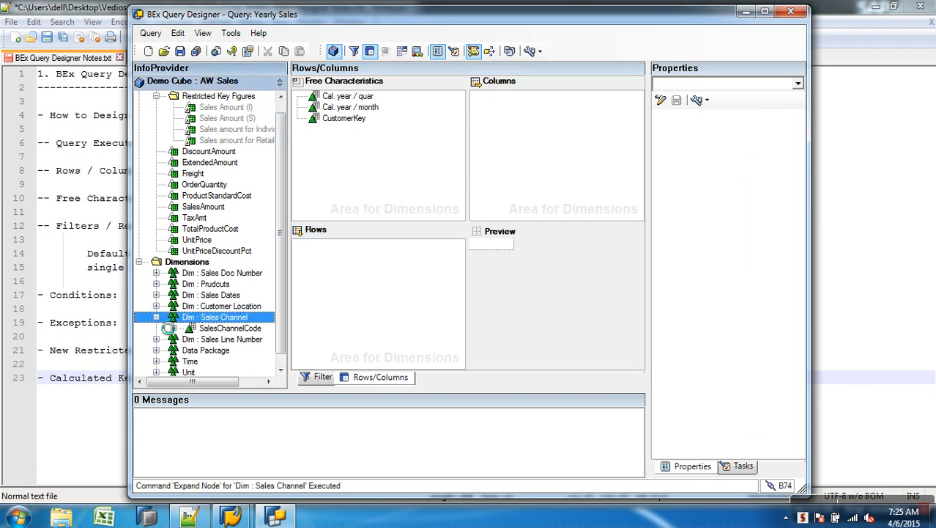
click(241, 329)
drag(240, 330, 324, 263)
click(157, 306)
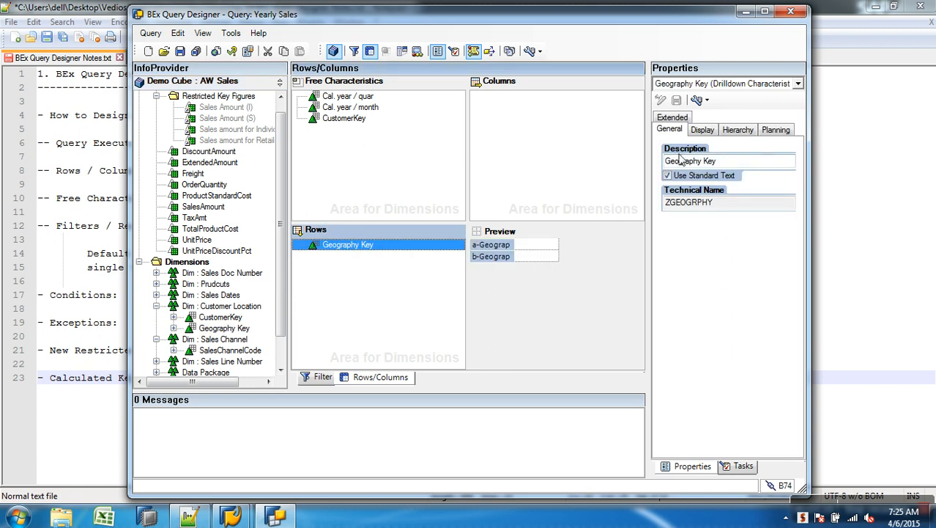
- Examine the value display options available for the Geography Key characteristic
click(708, 134)
click(715, 173)
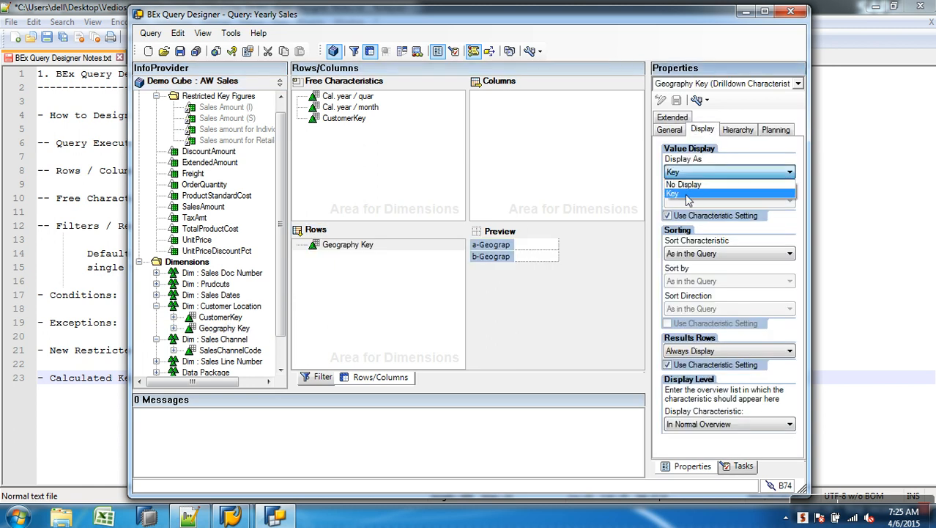
click(702, 163)
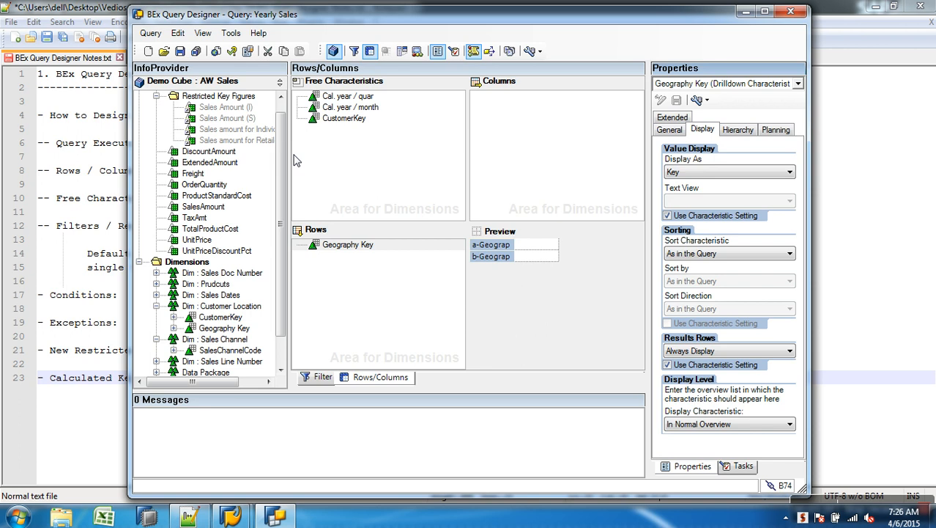
- Add SalesAmount to the columns and replace Geography Key in the rows with ModelName from the Prudcuts dimension
drag(213, 207, 489, 128)
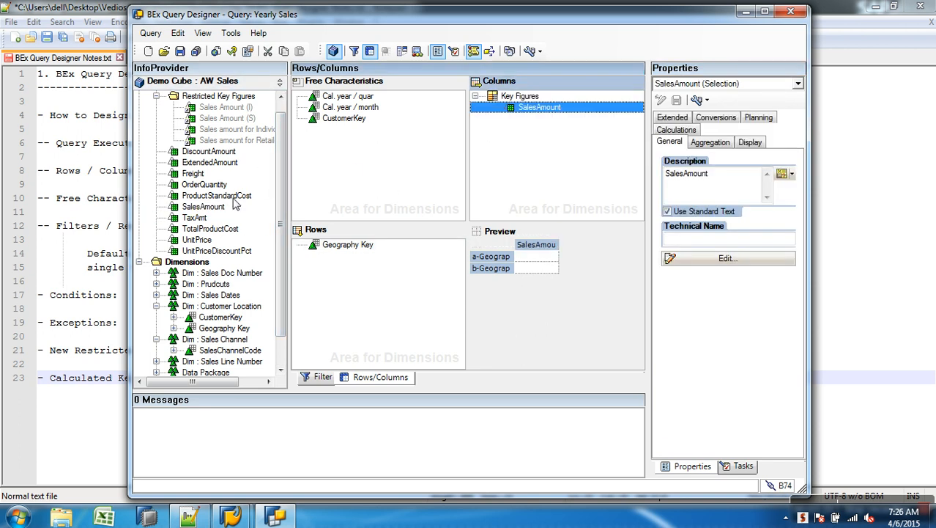
click(327, 245)
drag(168, 284, 167, 287)
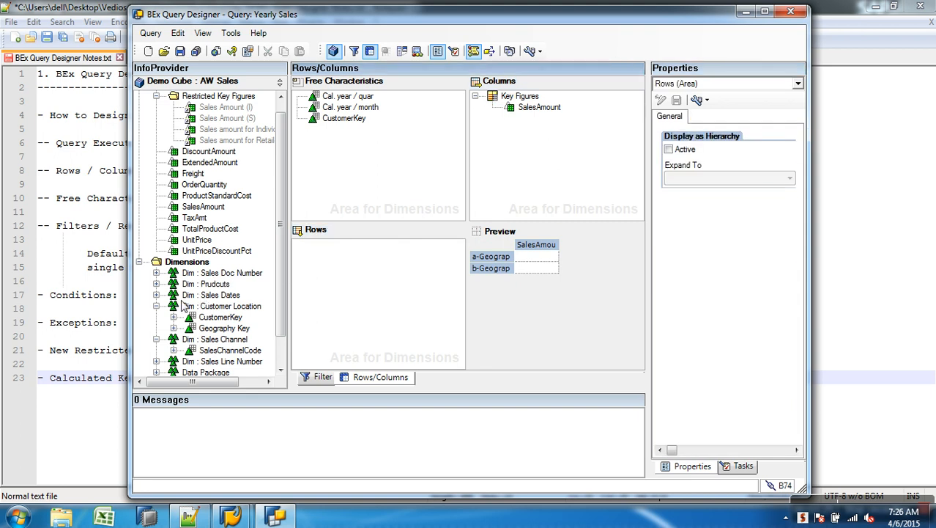
click(156, 284)
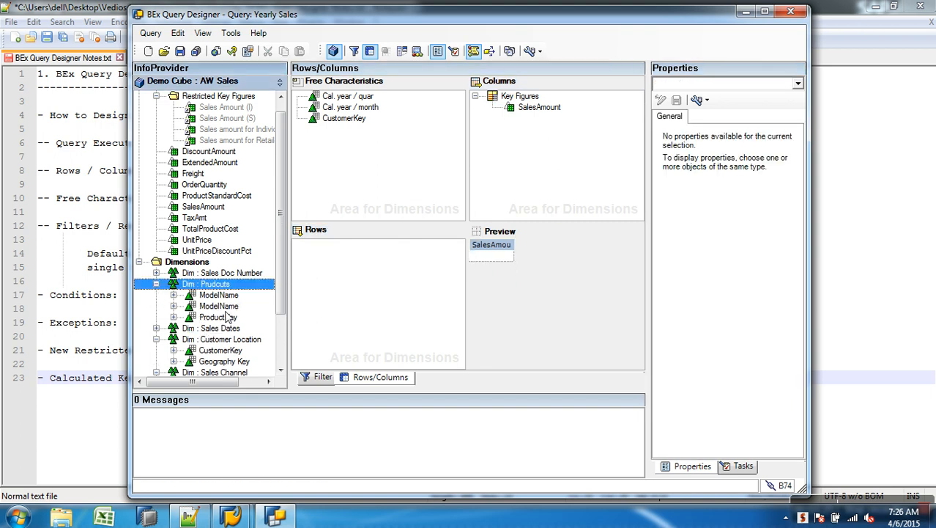
drag(218, 300, 308, 282)
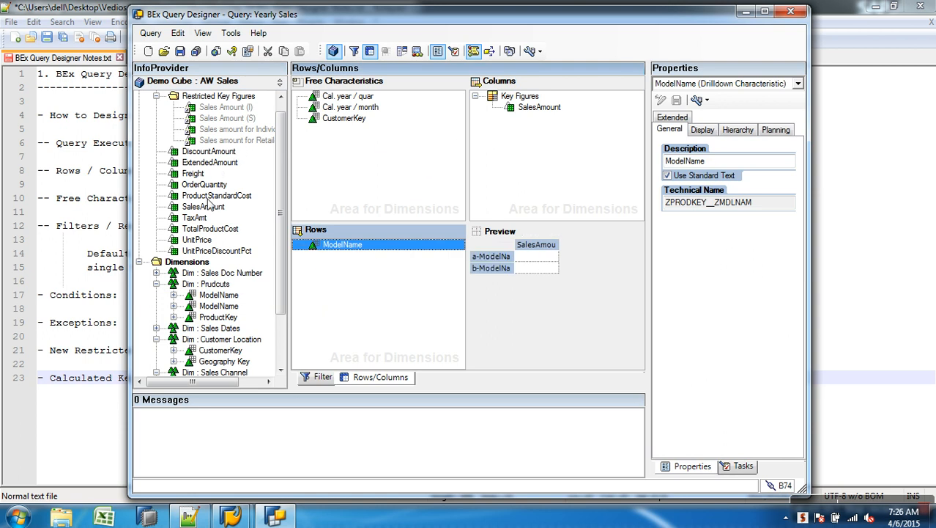
- Add OrderQuantity to the Key Figures structure in the columns, below SalesAmount
drag(204, 189, 524, 129)
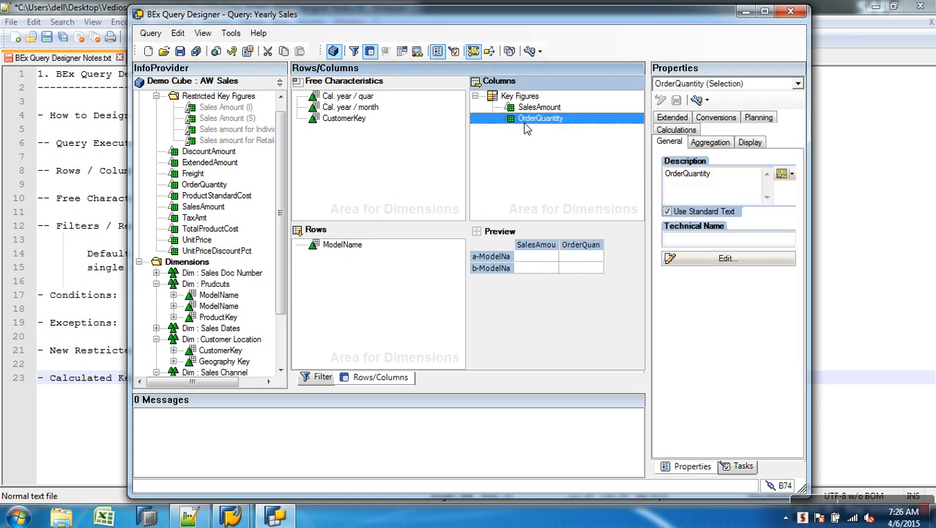
key(Up)
click(543, 120)
- Create a new calculated key figure under the InfoProvider's Key Figures and open its definition for editing
click(278, 107)
click(157, 108)
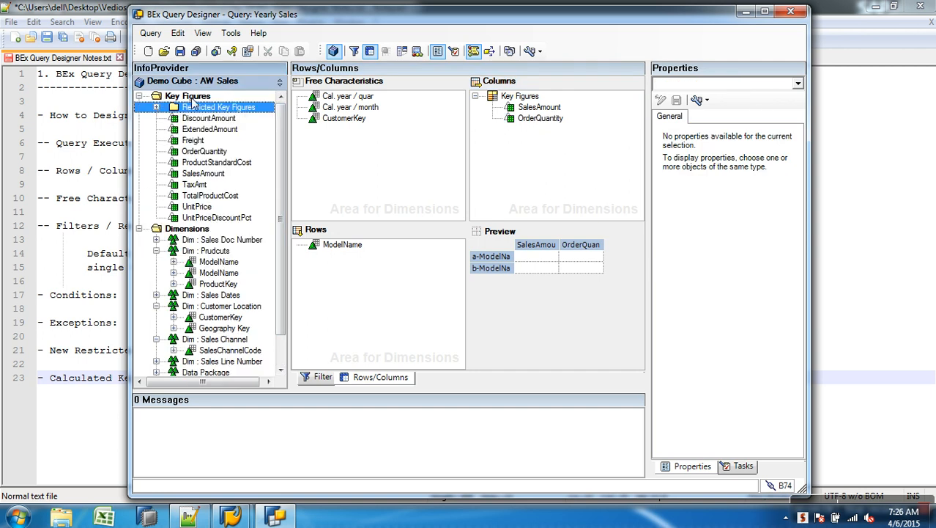
click(192, 98)
right_click(194, 100)
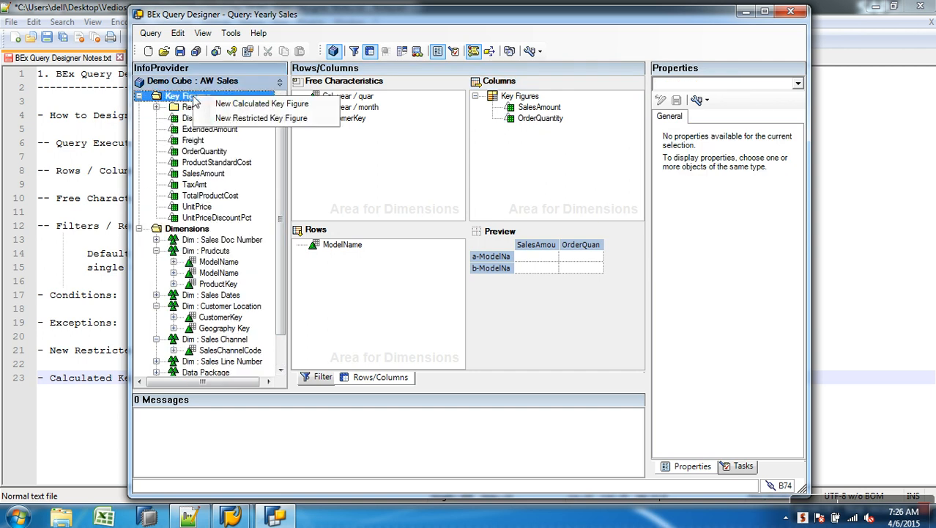
click(250, 109)
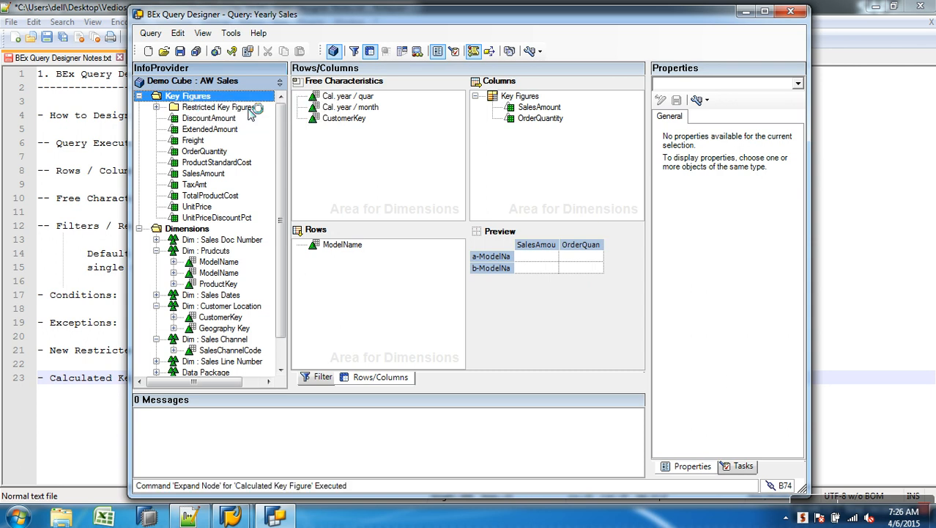
right_click(241, 123)
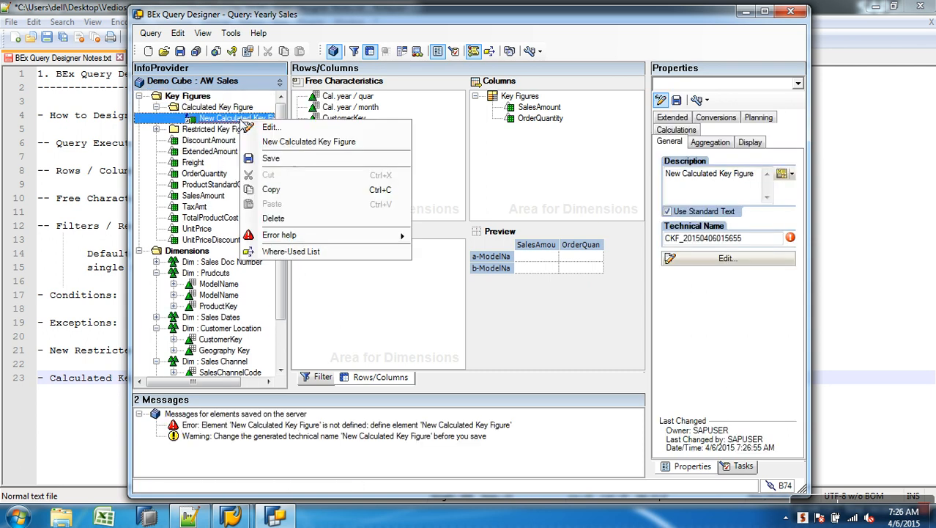
click(268, 127)
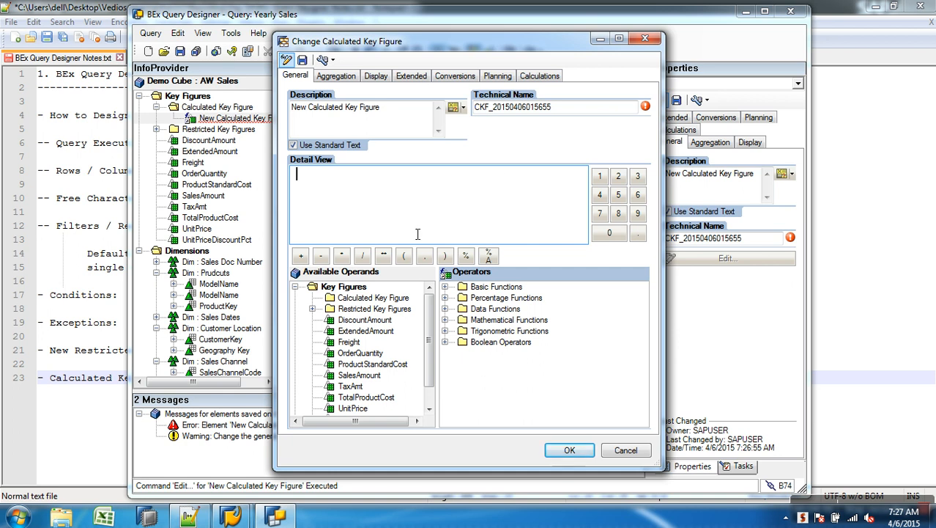
- Build the formula NODIM( SalesAmount ) / NODIM( OrderQuantity ) using the "Value without dimension (no unit)" data function
click(445, 308)
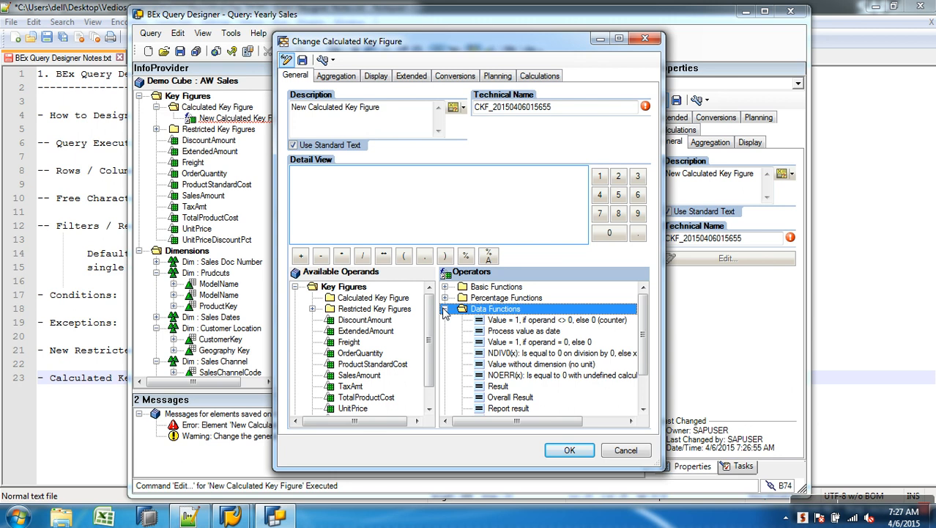
double_click(534, 364)
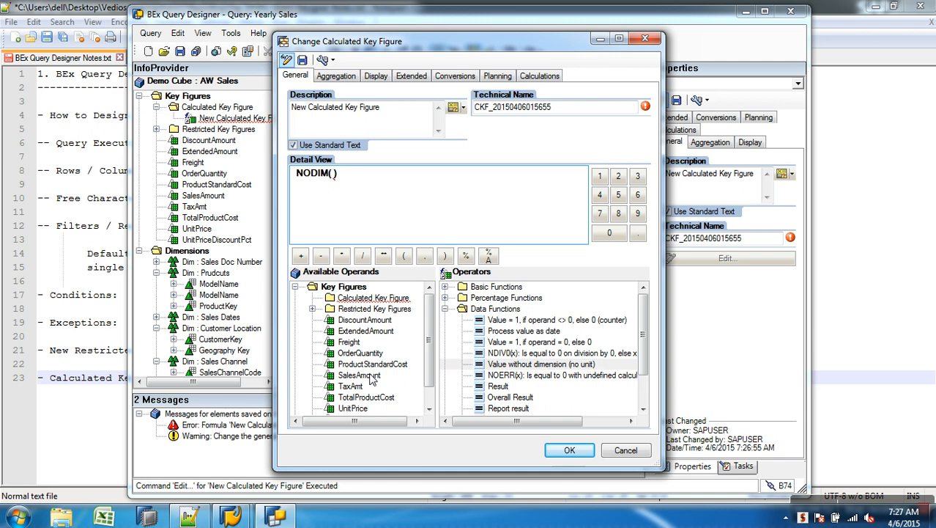
double_click(359, 375)
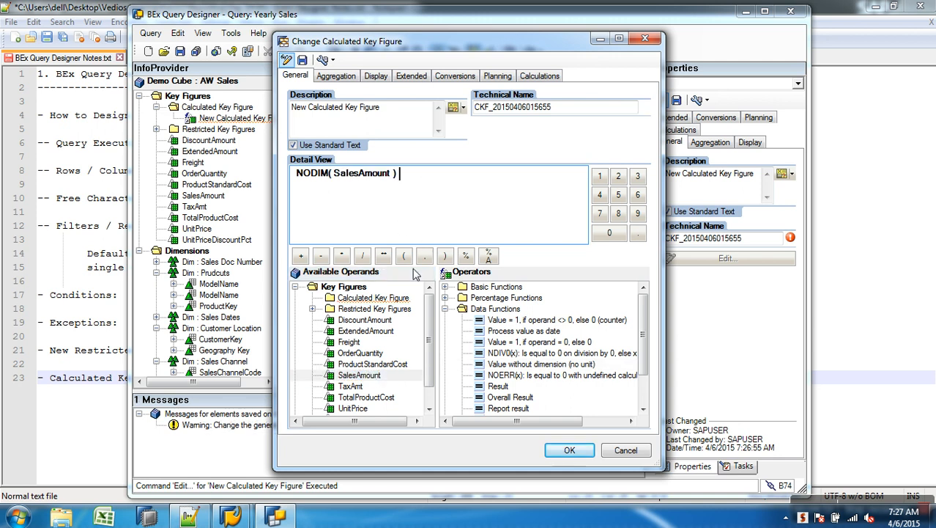
click(362, 255)
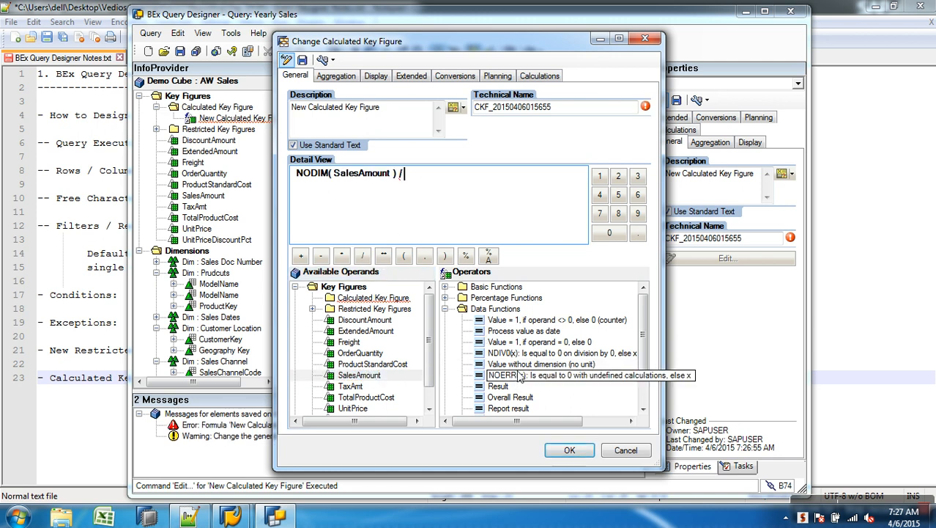
double_click(518, 364)
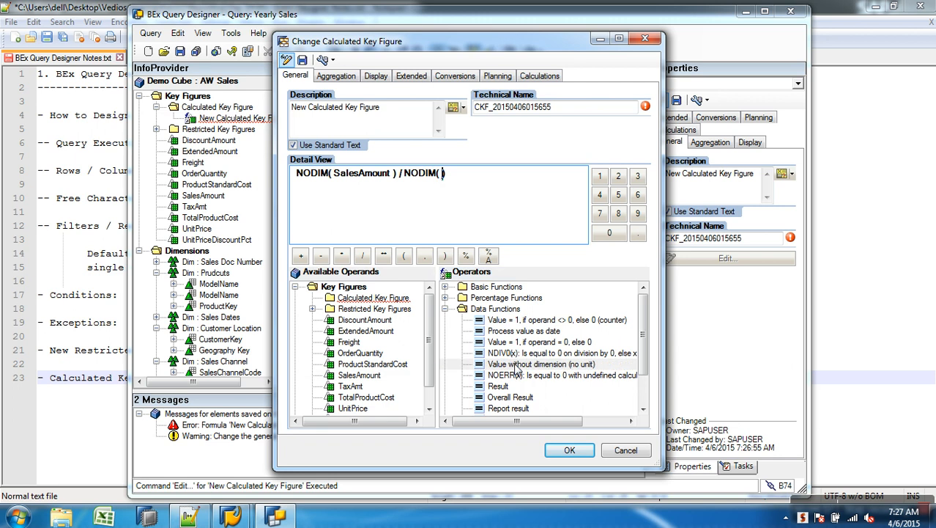
double_click(360, 353)
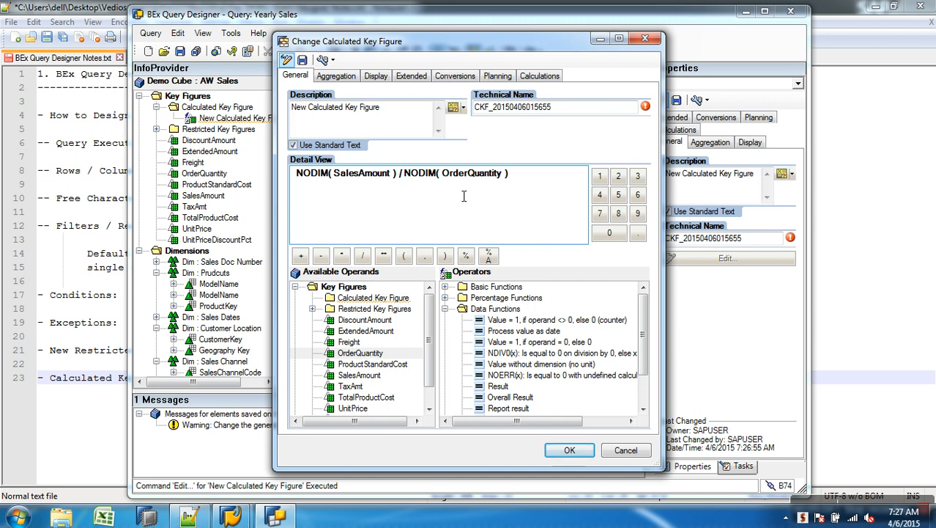
- Set the calculated key figure's description to ASP and technical name to ZCKF_Q005, and save the definition
click(373, 116)
drag(392, 110, 213, 103)
text(ASP)
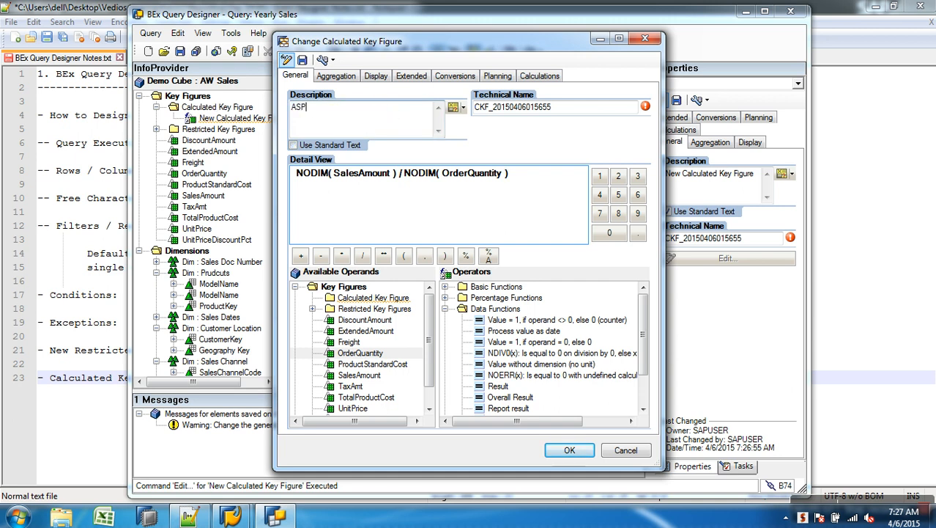
drag(554, 107, 446, 102)
text(ZCF)
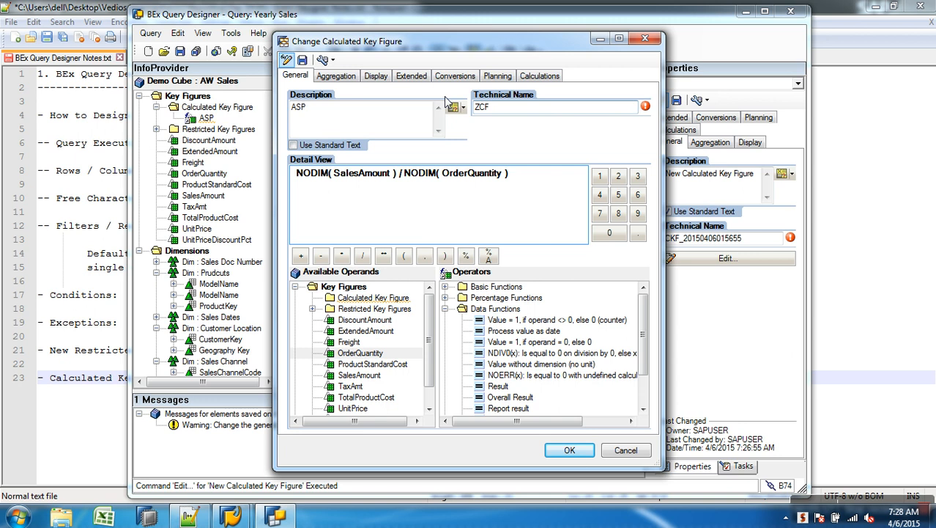
key(BackSpace)
text(KF_Q005)
click(302, 60)
click(476, 294)
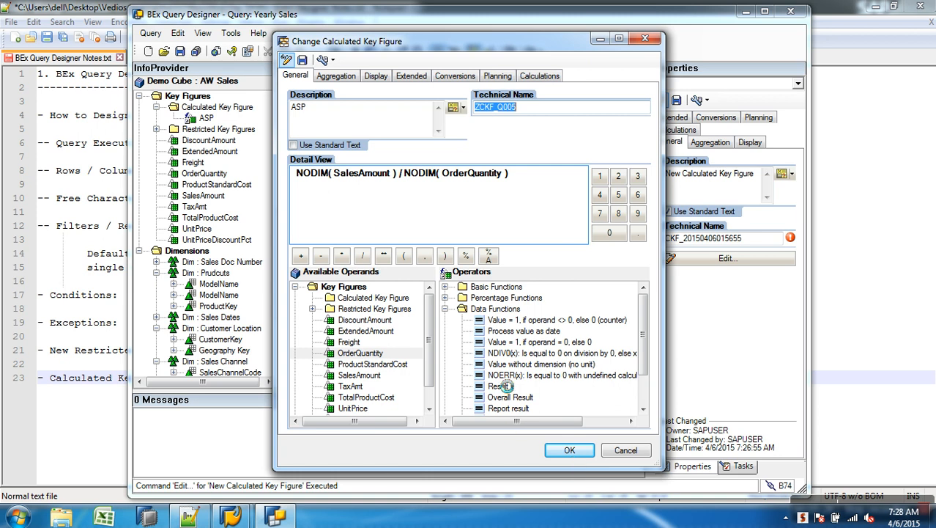
click(569, 450)
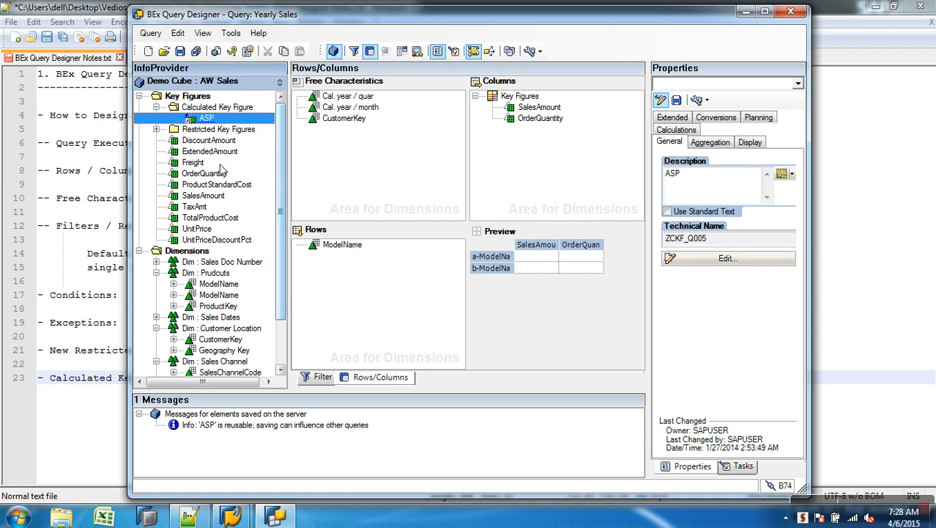
- Add the ASP calculated key figure to the columns below OrderQuantity and save the Yearly Sales query
drag(208, 119, 539, 141)
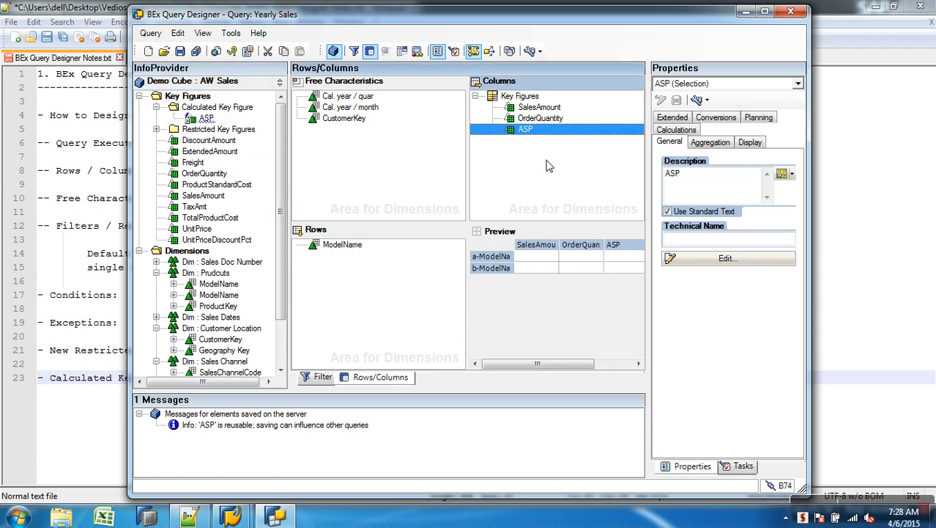
click(181, 51)
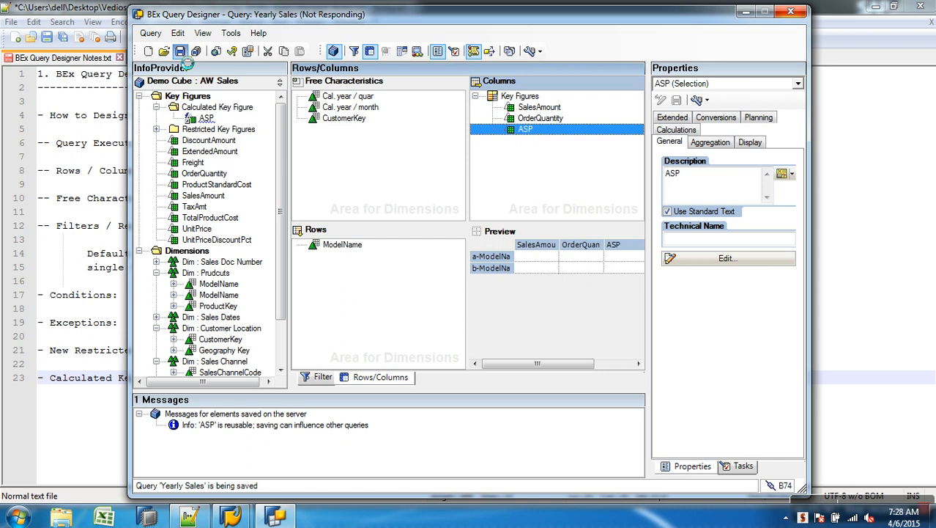
- Switch to the SAP Easy Access window and open the Query Monitor with transaction RSRT
mouse_move(275, 517)
click(329, 484)
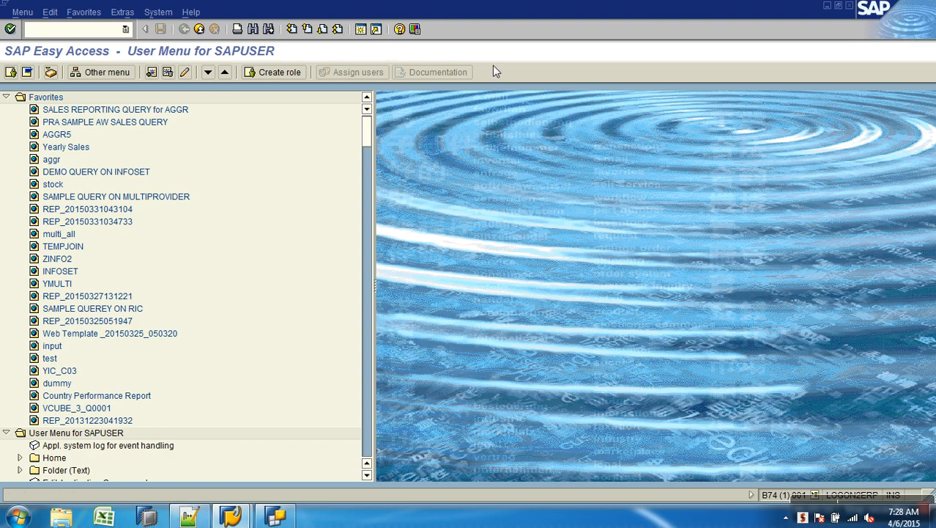
text(rsrt)
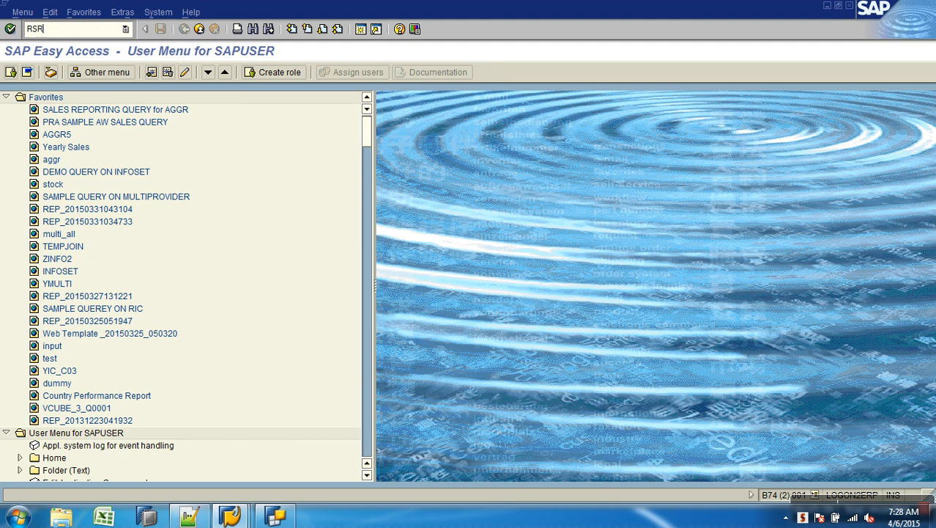
key(Return)
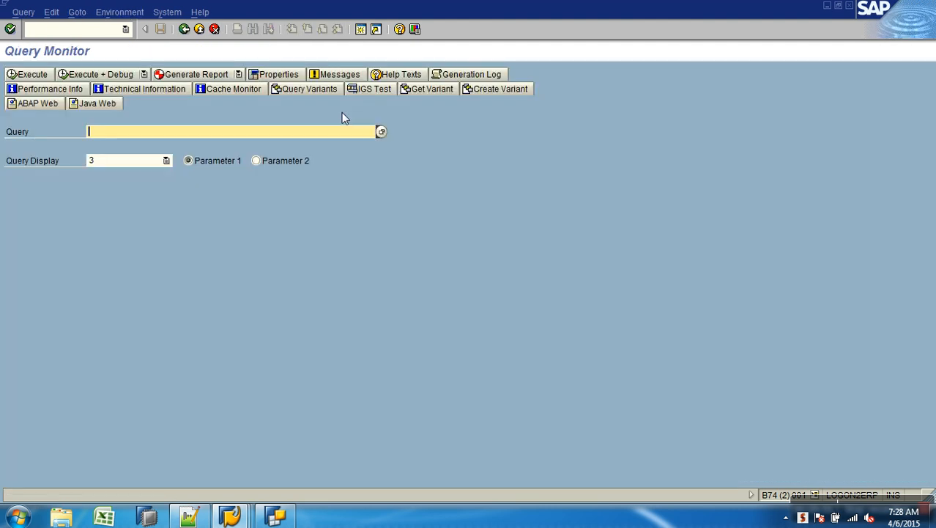
- Choose query AWCSALES/AWSALES_B_Q0005, change the query display mode and execute the query
click(315, 131)
click(229, 144)
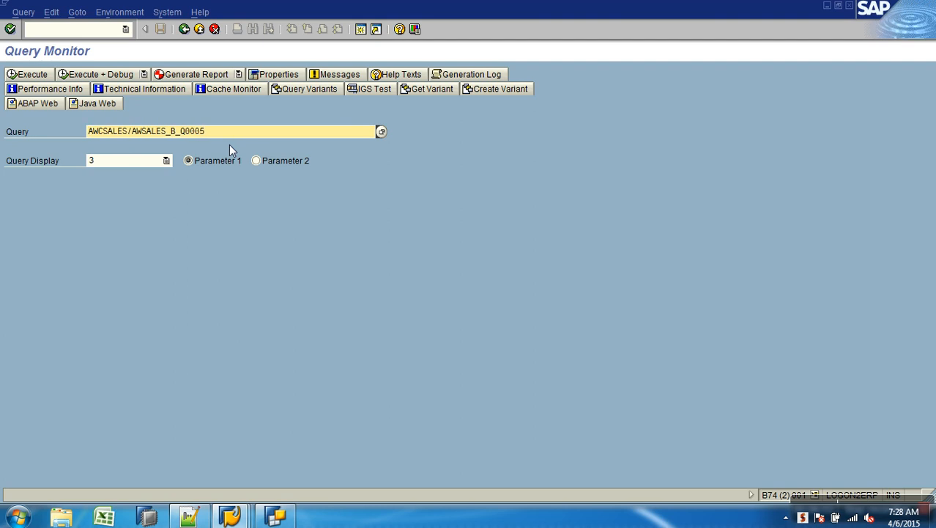
click(126, 159)
click(103, 195)
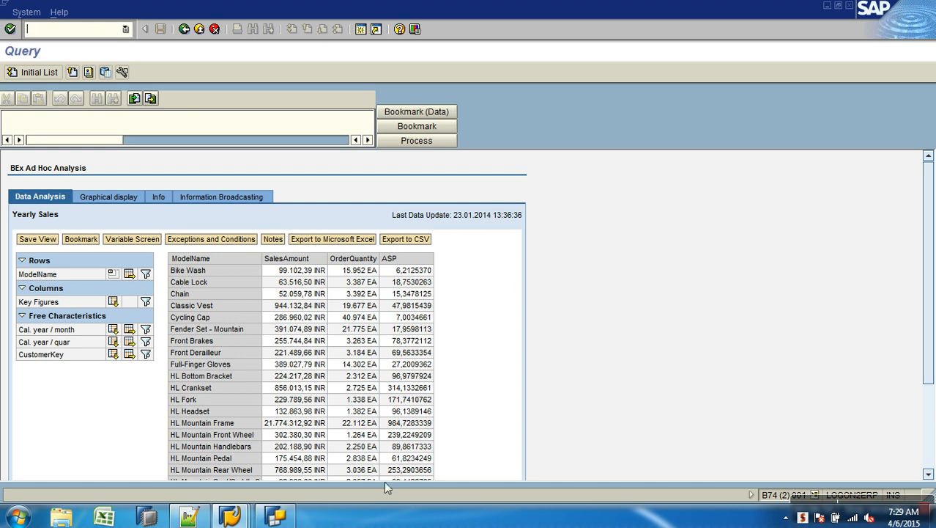
- Switch to BEx Query Designer, set the ASP column's number of decimal places to 0,00 and save the query
click(276, 516)
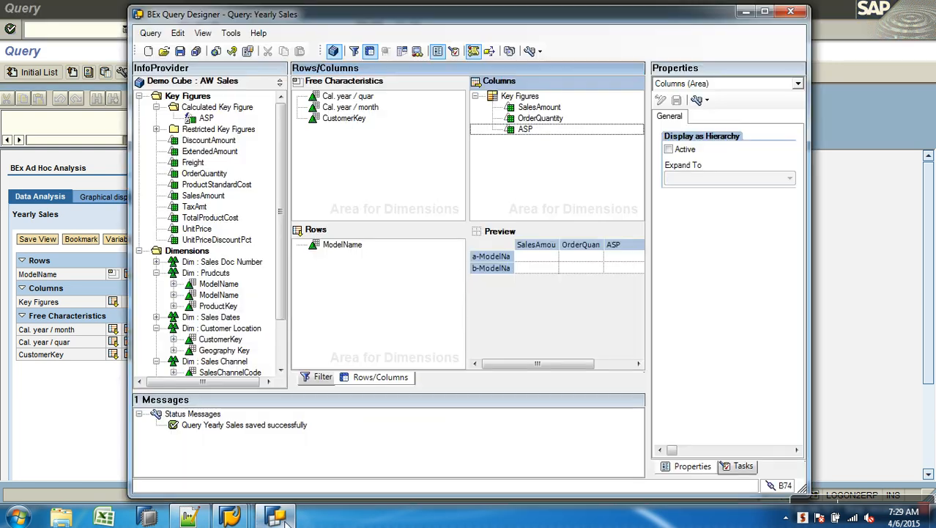
click(526, 132)
click(750, 143)
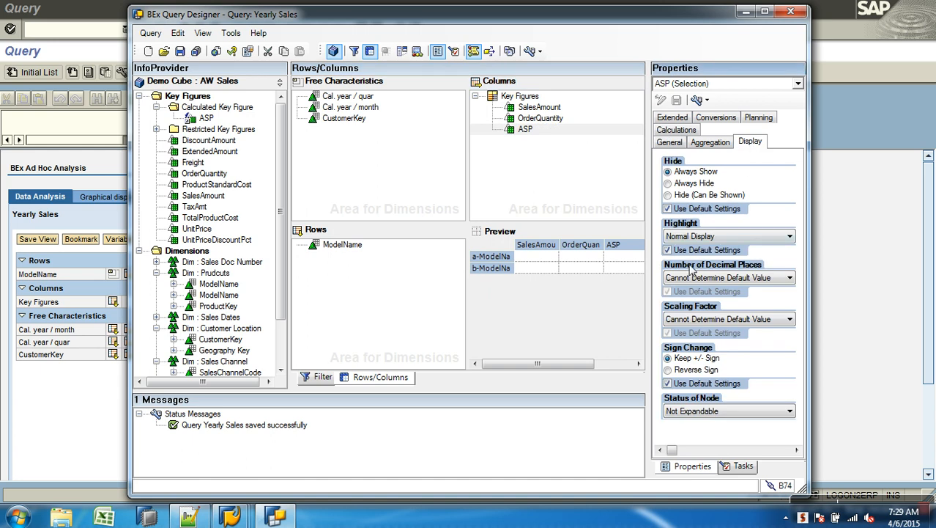
click(736, 281)
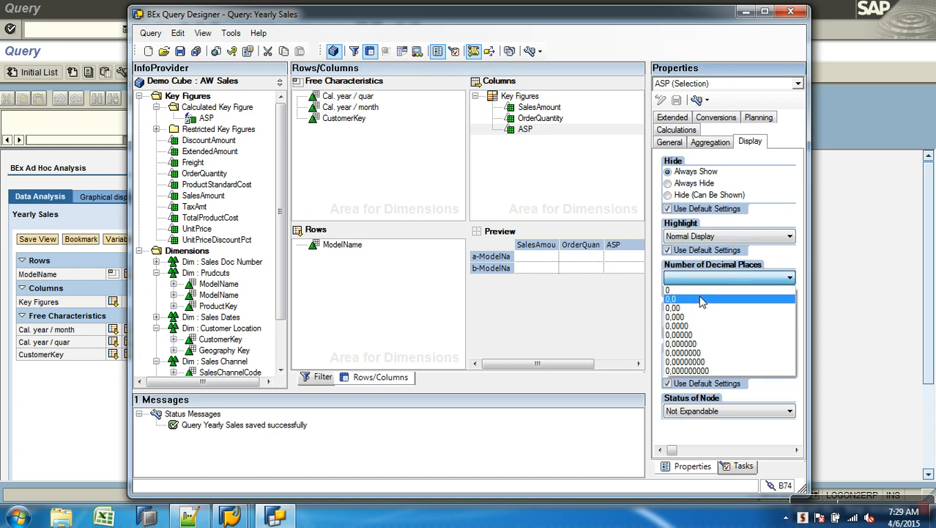
click(687, 313)
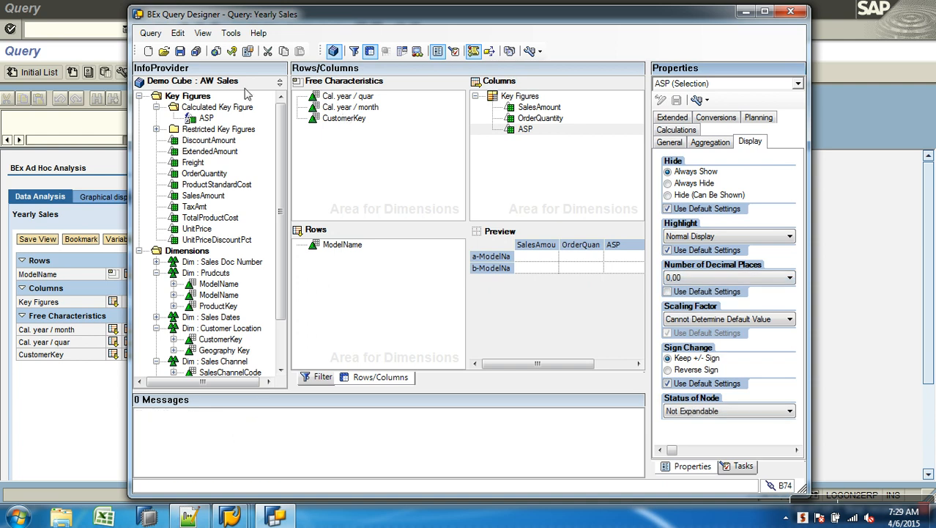
click(180, 52)
- Switch to the SAP query window and rerun the Yearly Sales query with the updated ASP format
click(79, 425)
click(182, 32)
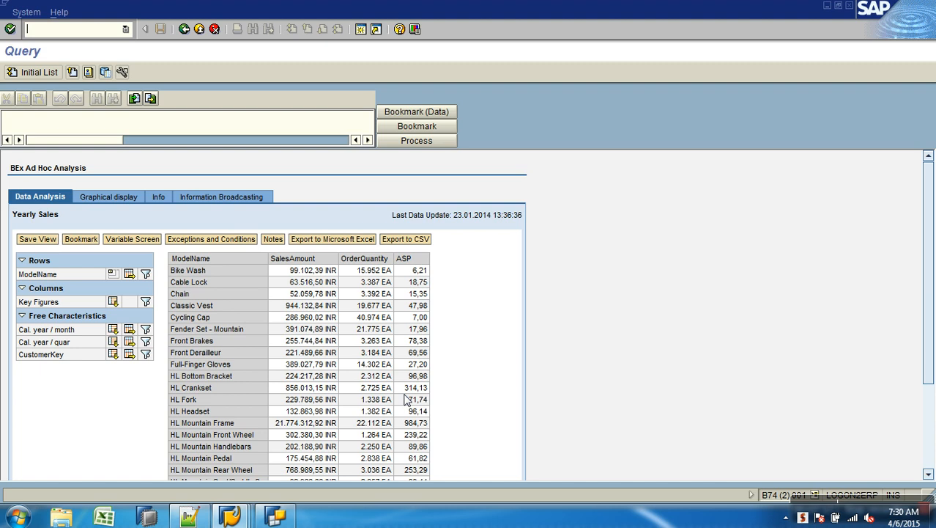
- Switch to BEx Query Designer, create another calculated key figure in the Calculated Key Figure folder and open its definition
click(296, 517)
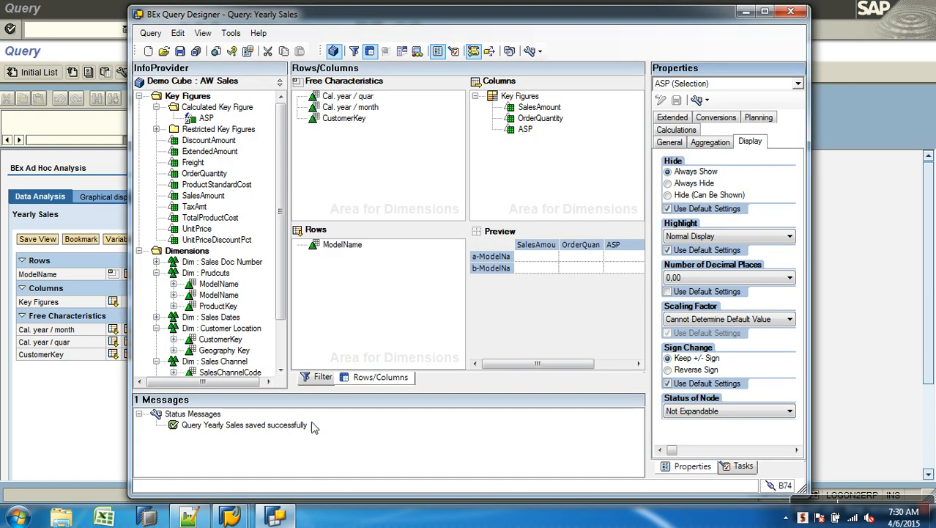
right_click(228, 110)
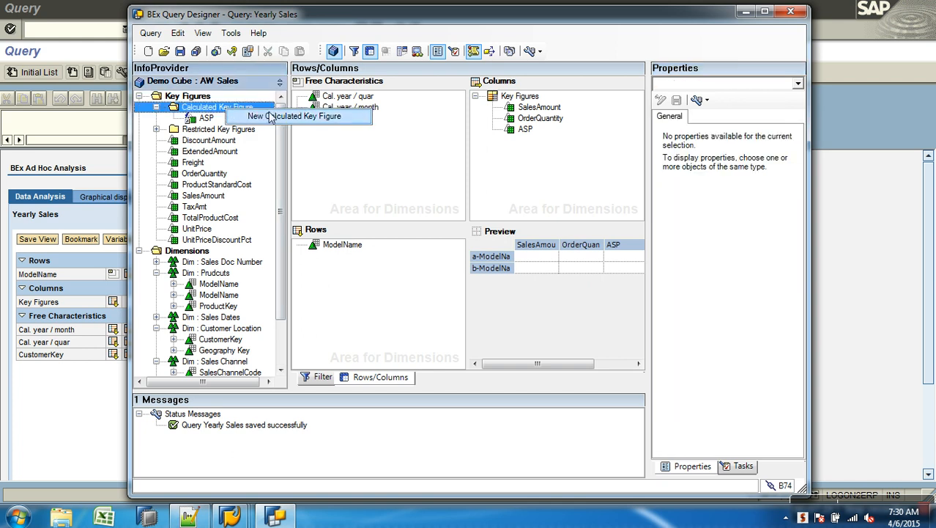
click(277, 121)
right_click(233, 122)
click(247, 129)
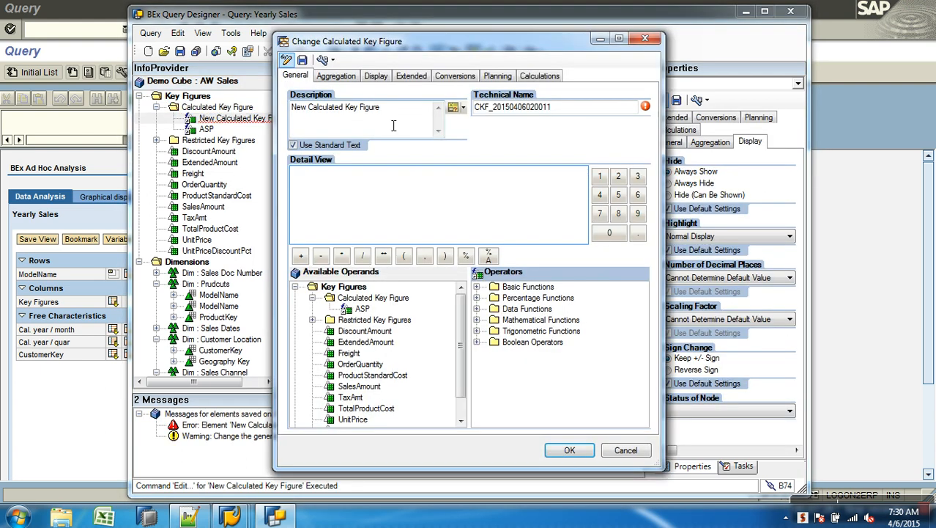
- Set the new calculated key figure's description to ZDUMMY and its technical name to YCKF_DUMMY
drag(394, 115, 288, 108)
text(ZDUMMY)
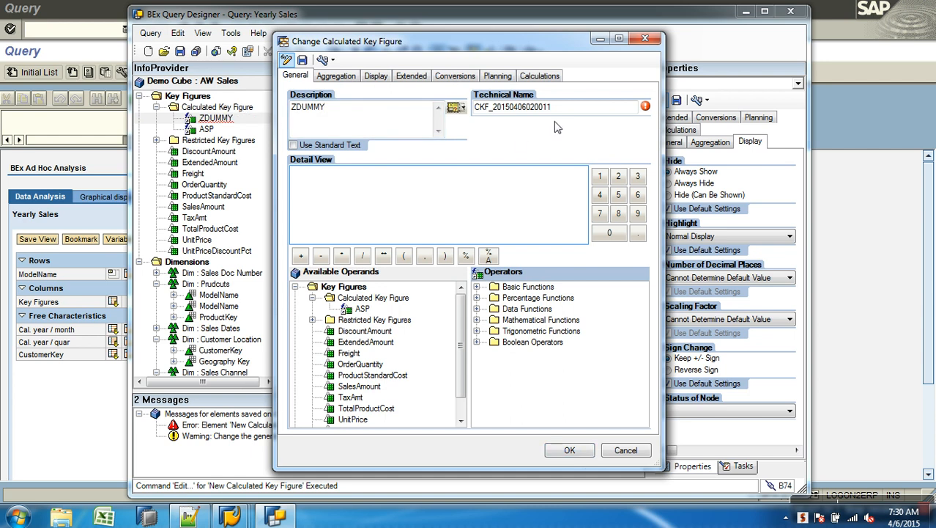
key(Tab)
text(YC)
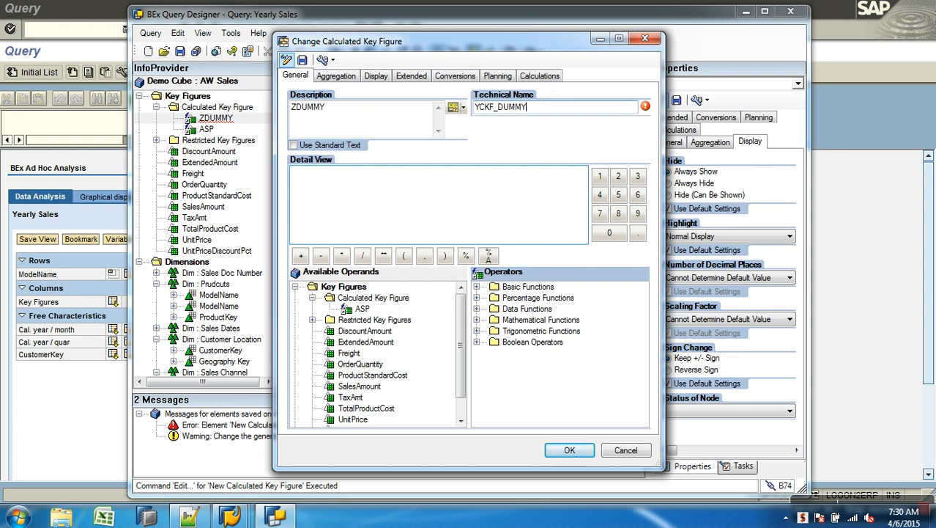
click(415, 192)
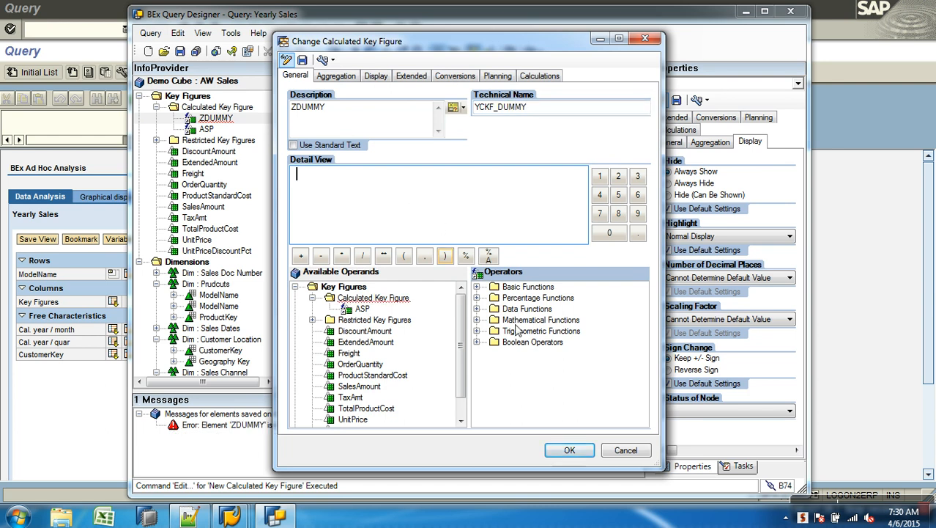
- Examine the available operands and the Basic Functions operators, and turn on the display of technical names
click(362, 310)
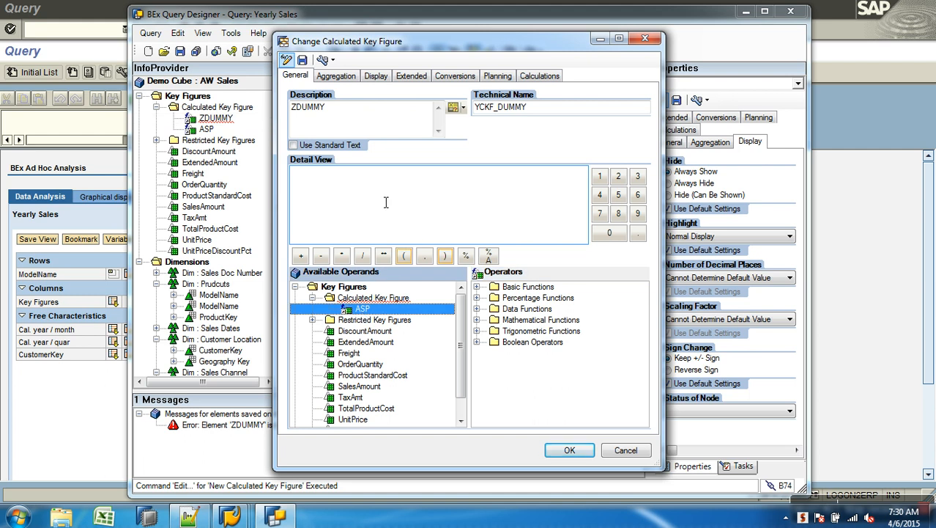
click(313, 320)
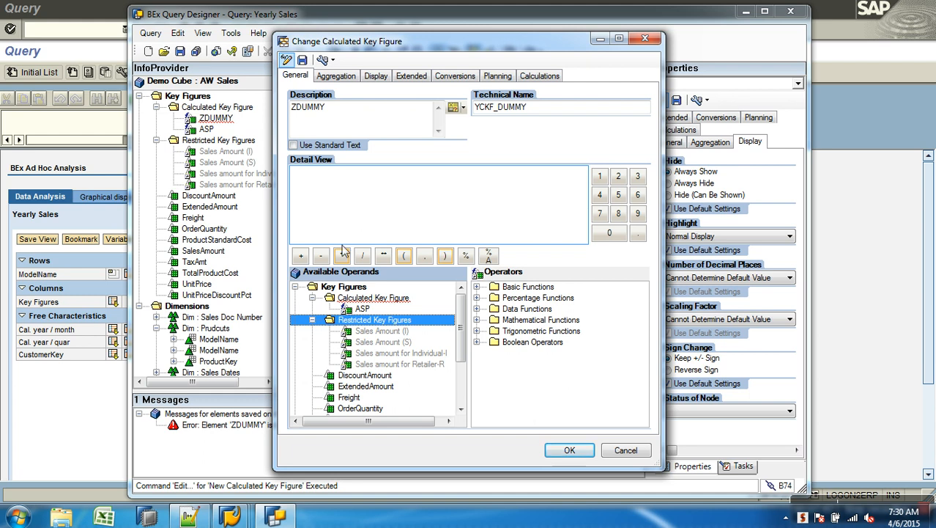
click(313, 320)
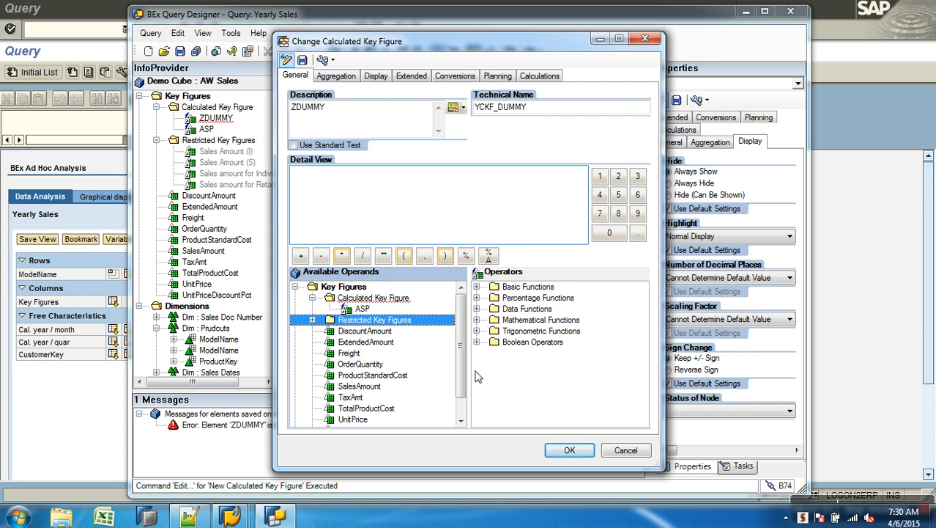
click(476, 288)
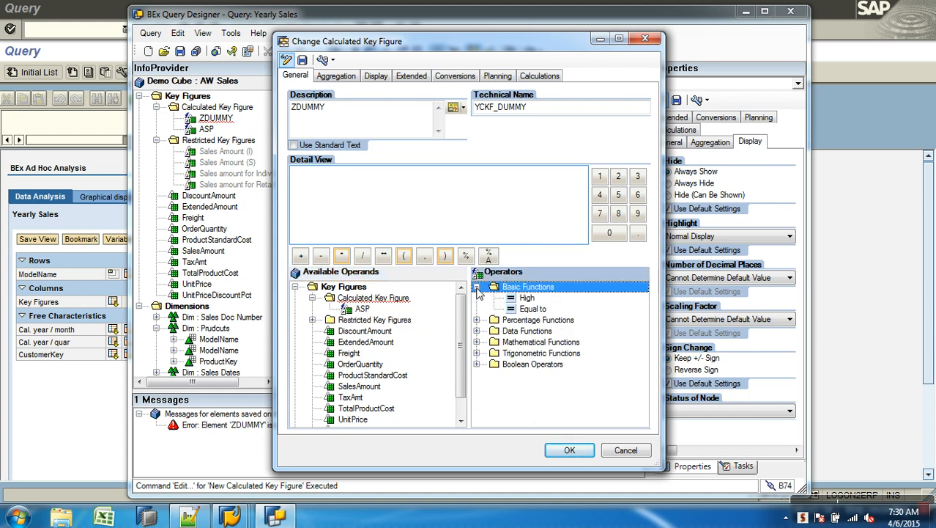
click(526, 298)
click(535, 309)
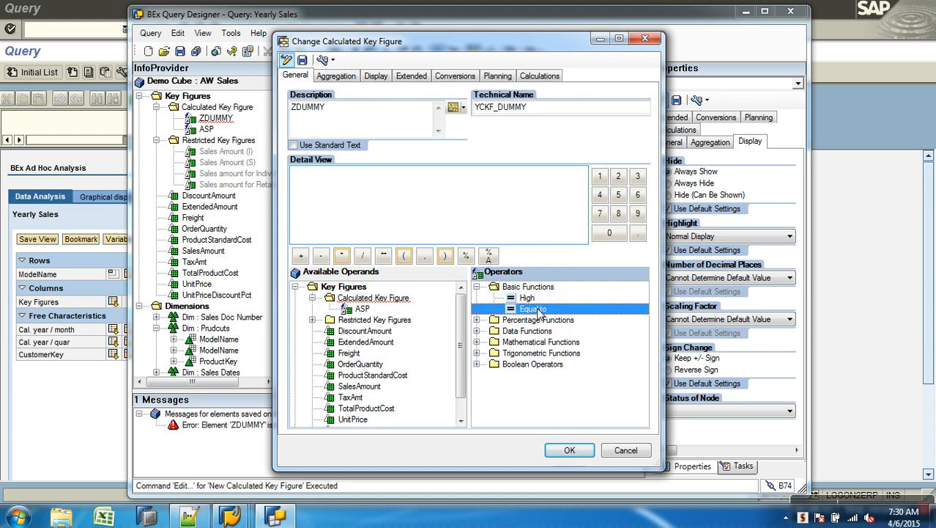
click(323, 62)
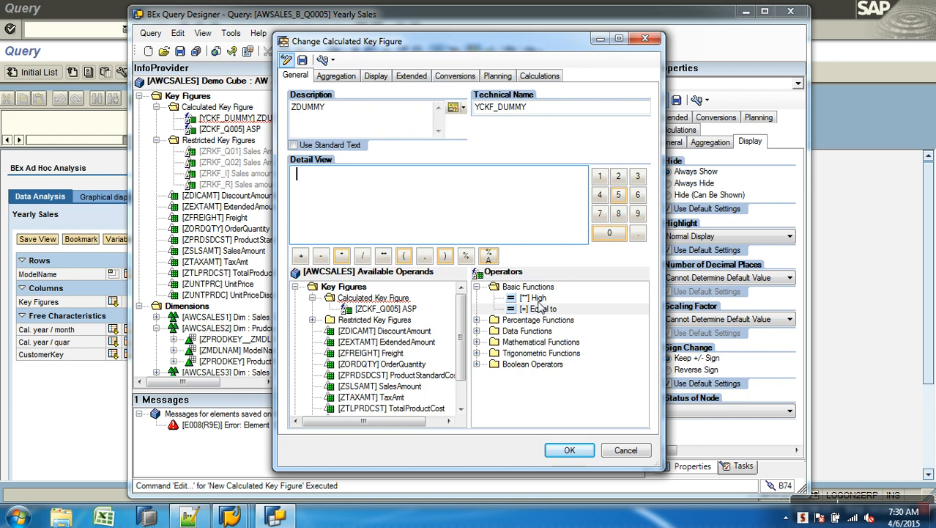
click(538, 301)
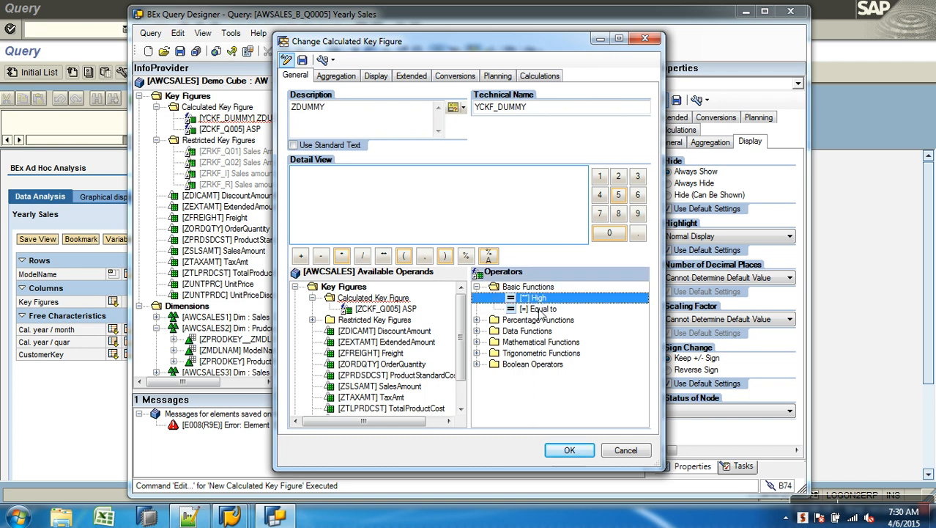
- Define the ZDUMMY formula as 2 ** 4 with the High operator and save the calculated key figure
click(617, 176)
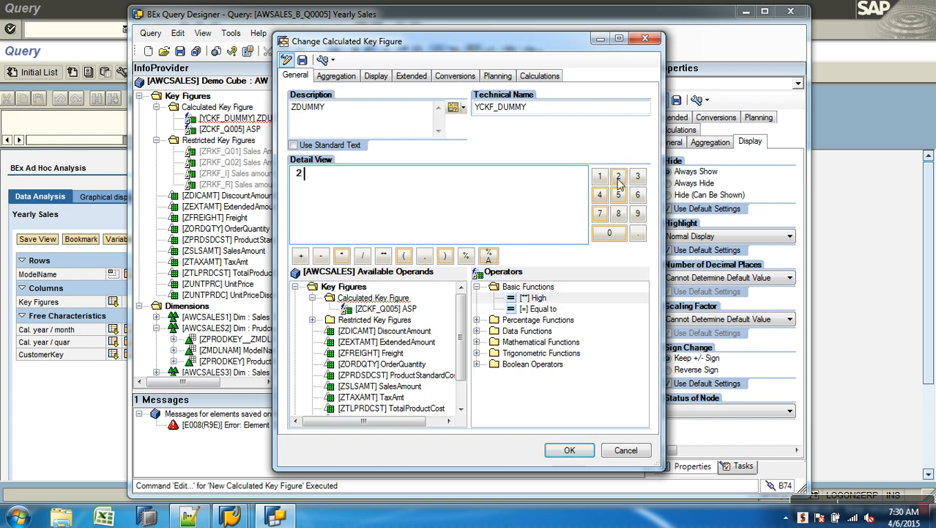
double_click(549, 300)
click(600, 196)
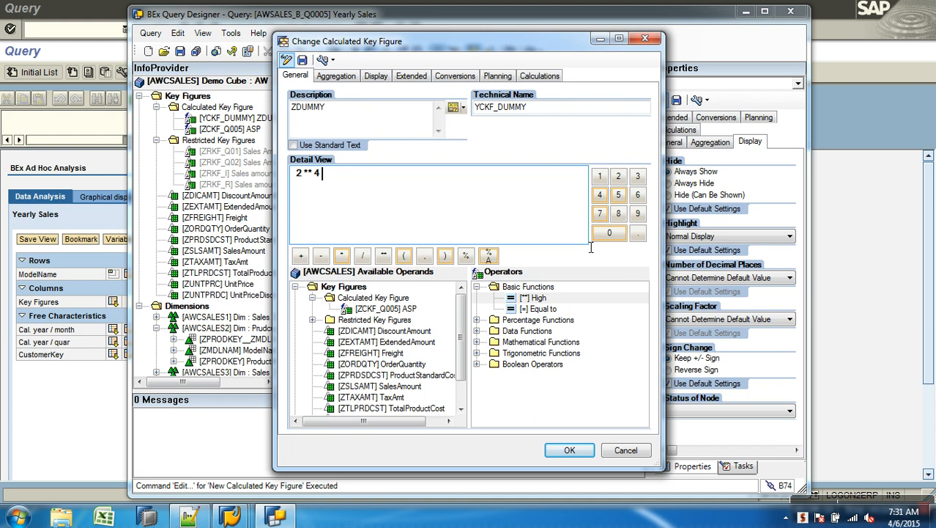
click(302, 60)
click(480, 295)
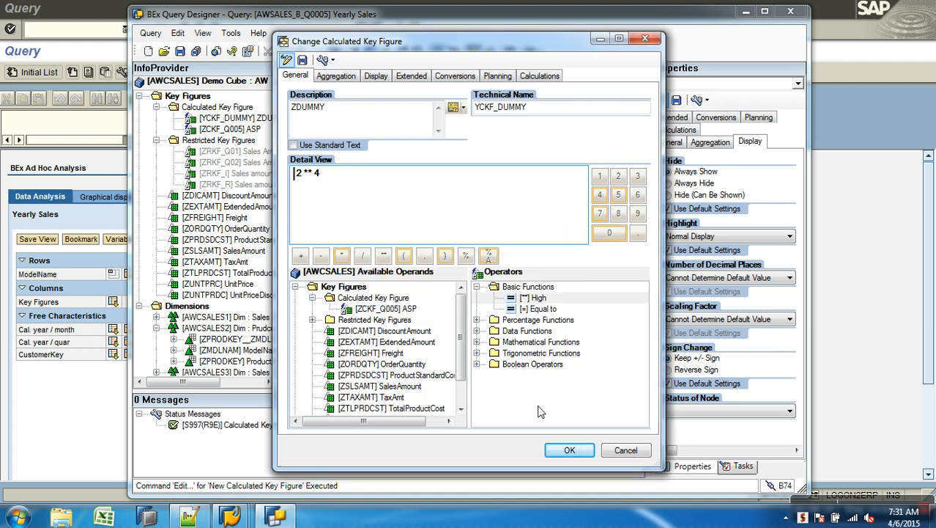
- Close the ZDUMMY definition, add ZDUMMY to the query columns below ASP and save the query
click(569, 450)
drag(232, 129, 533, 141)
click(164, 52)
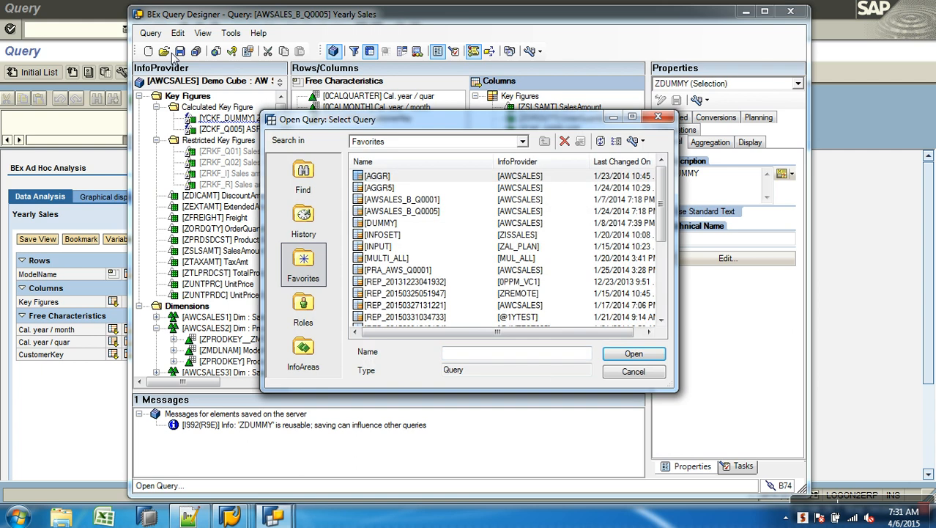
click(634, 371)
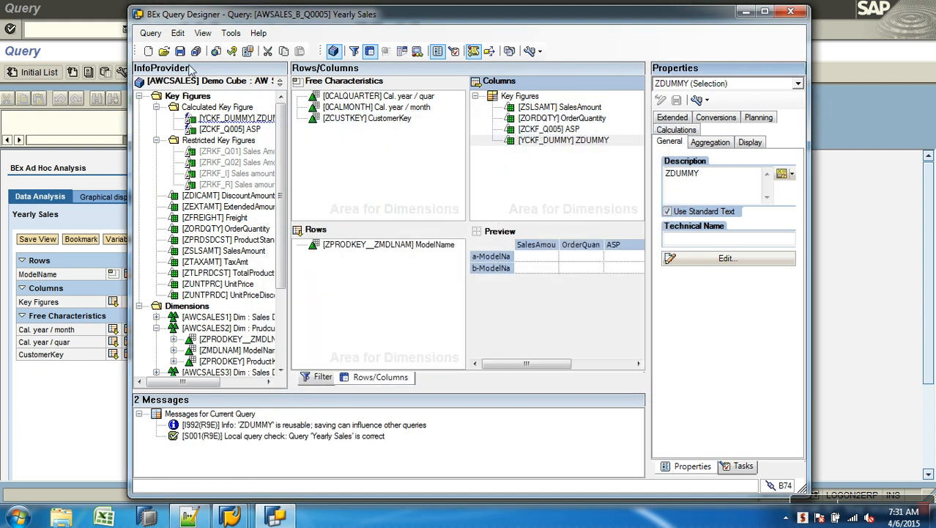
click(180, 52)
- Switch to the SAP query window and rerun the Yearly Sales query to check the ZDUMMY column
click(101, 423)
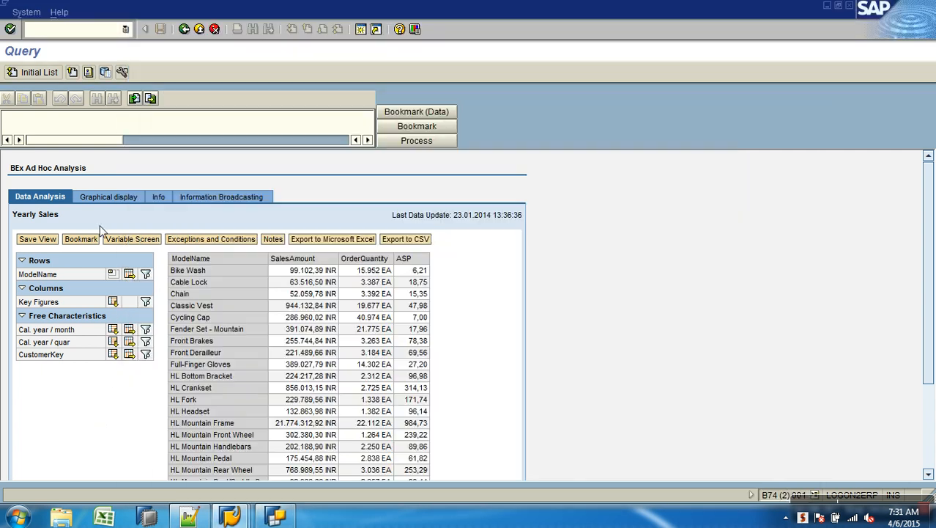
click(184, 28)
click(42, 76)
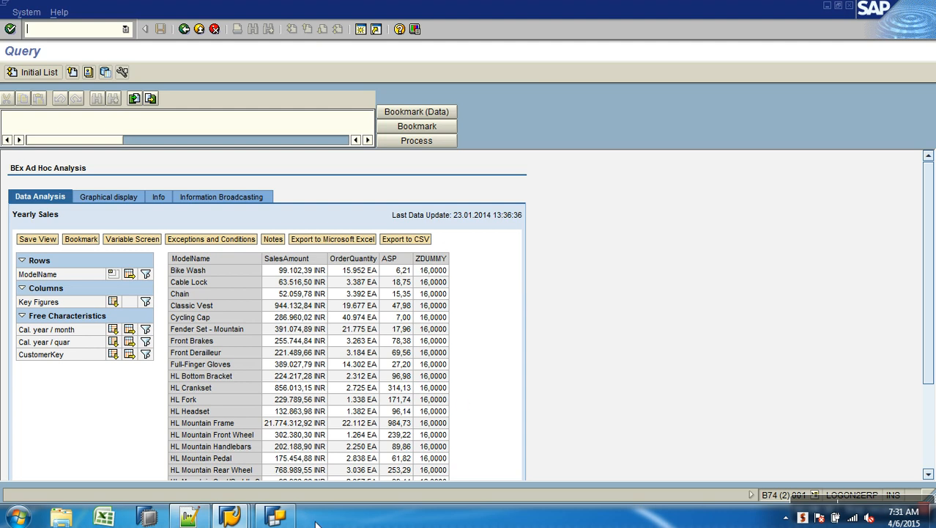
- Switch to BEx Query Designer and remove ZDUMMY from the query columns
click(283, 517)
click(551, 140)
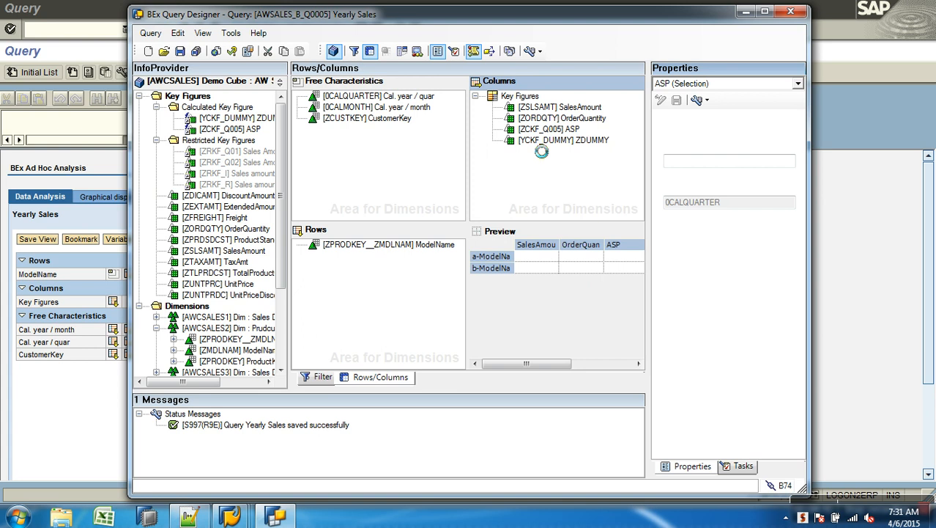
key(Delete)
right_click(242, 124)
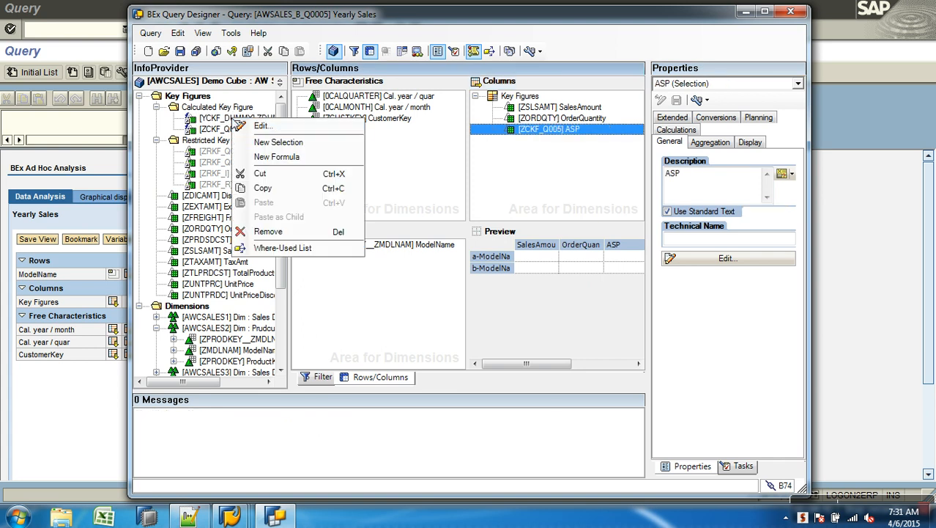
click(263, 126)
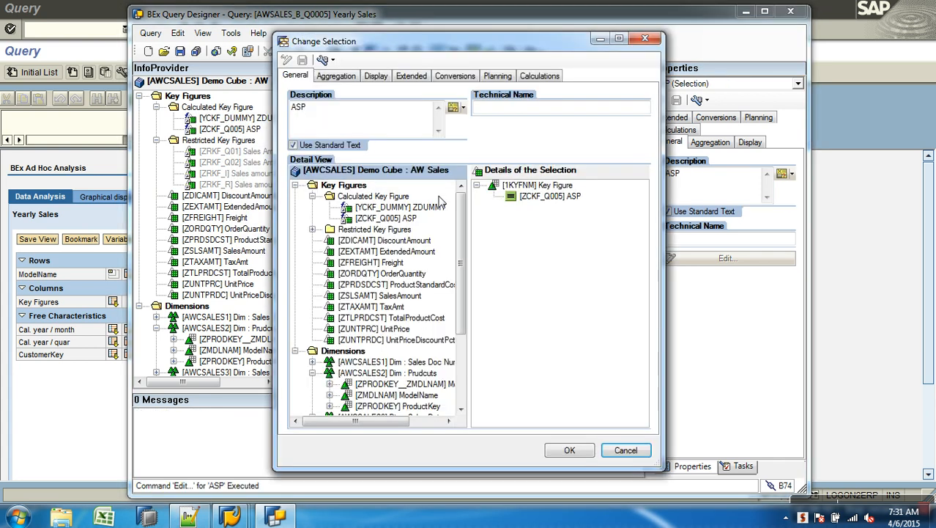
click(625, 450)
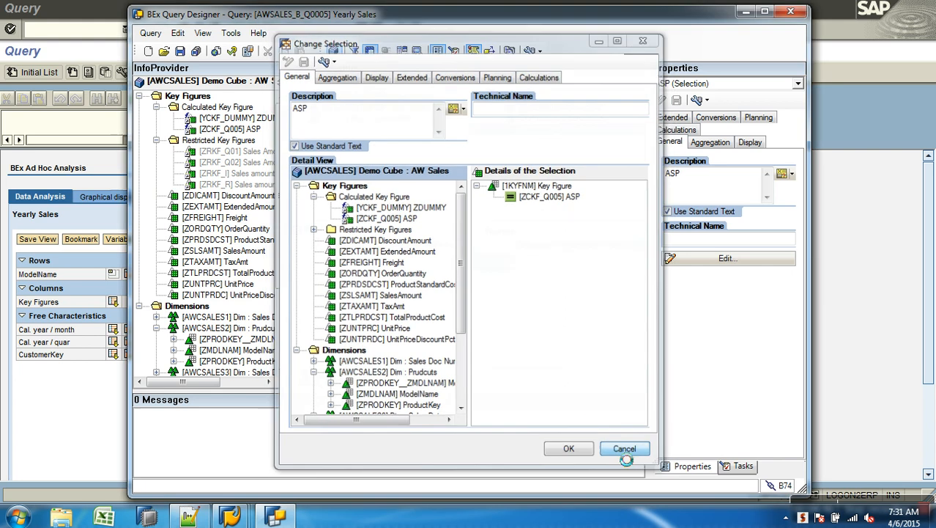
click(255, 120)
right_click(257, 126)
click(274, 130)
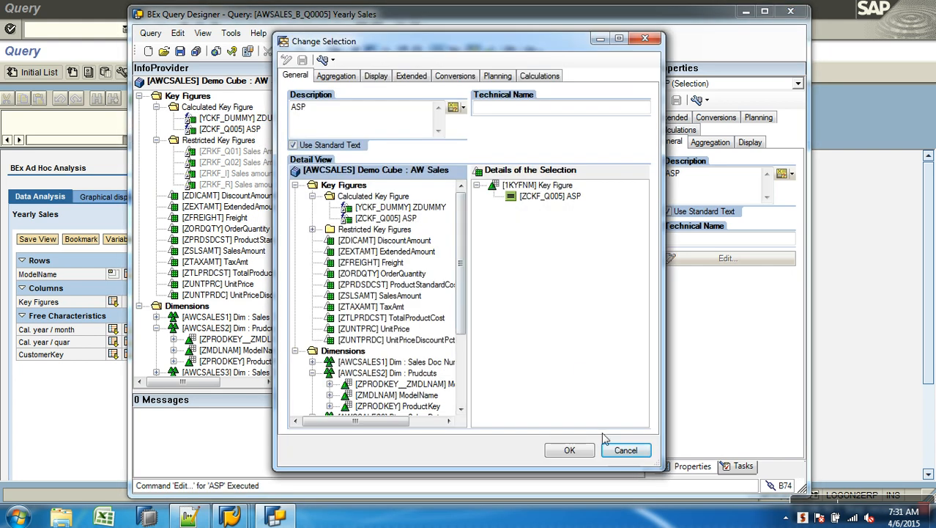
click(624, 449)
- Open the definition of the calculated key figure ZDUMMY for editing and clear its formula
click(233, 119)
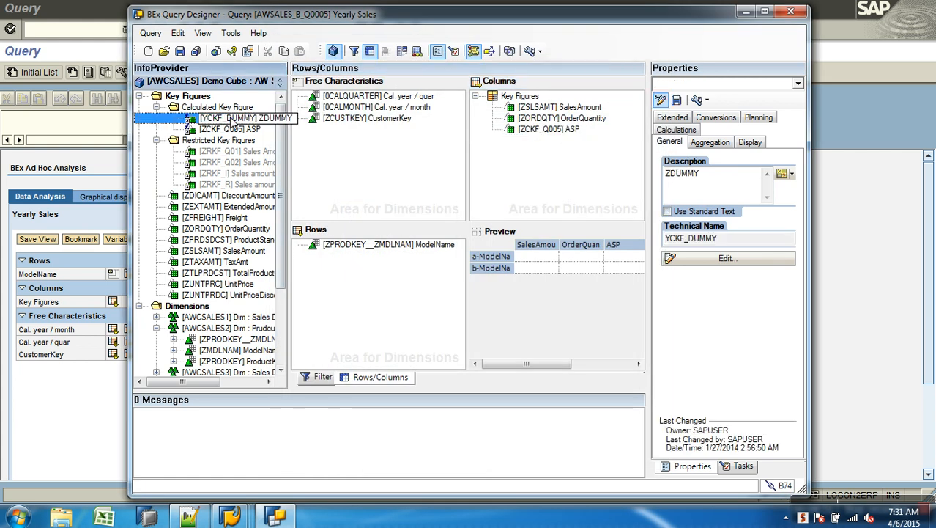
right_click(233, 120)
click(257, 126)
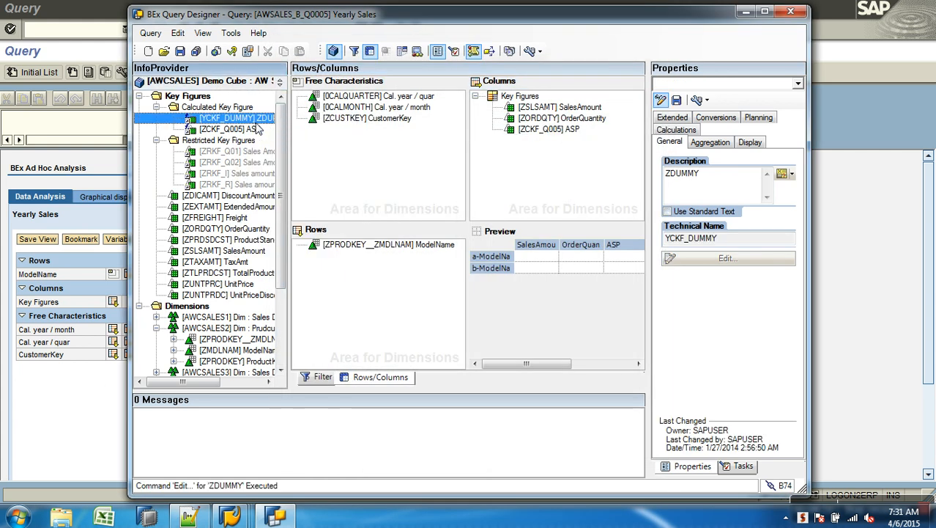
key(BackSpace)
key(BackSpace)
key(BackSpace)
key(BackSpace)
key(BackSpace)
key(BackSpace)
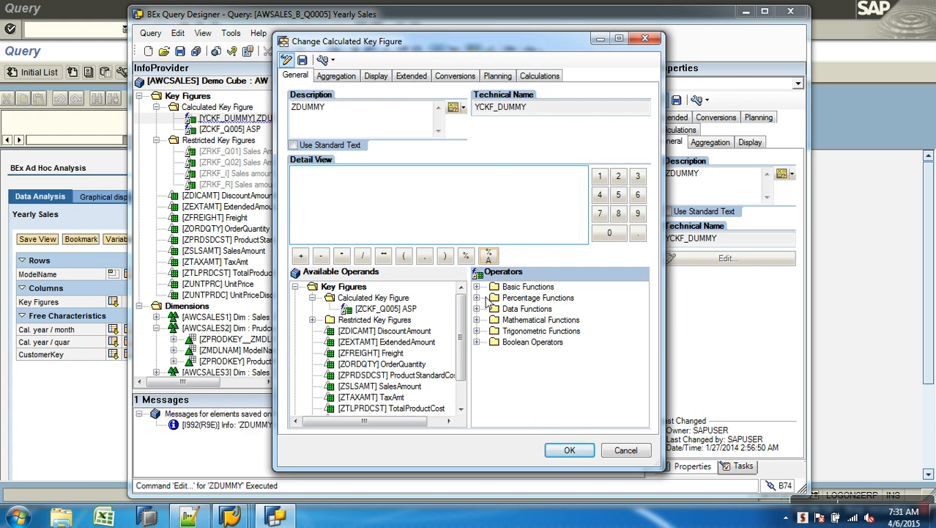
- Try a formula with the value 2 and the Equal to operator from Basic Functions, and clear it
double_click(528, 286)
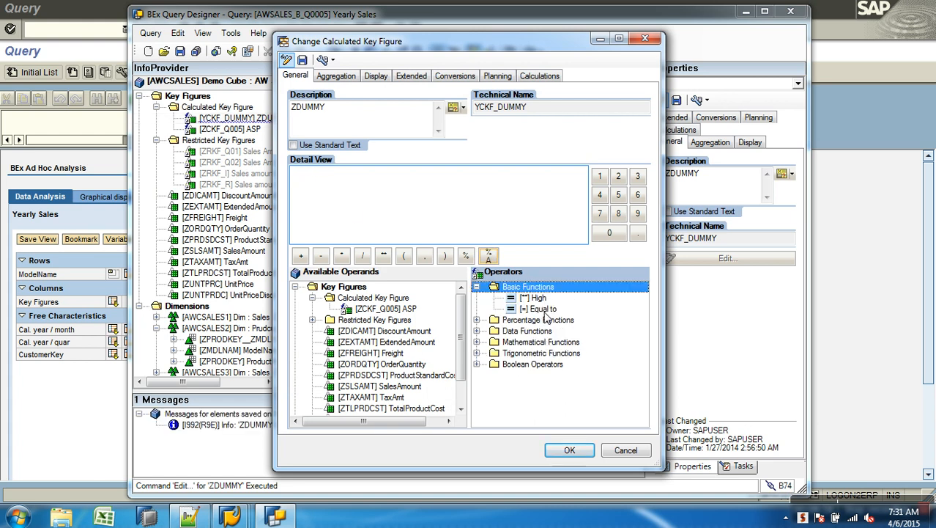
click(618, 176)
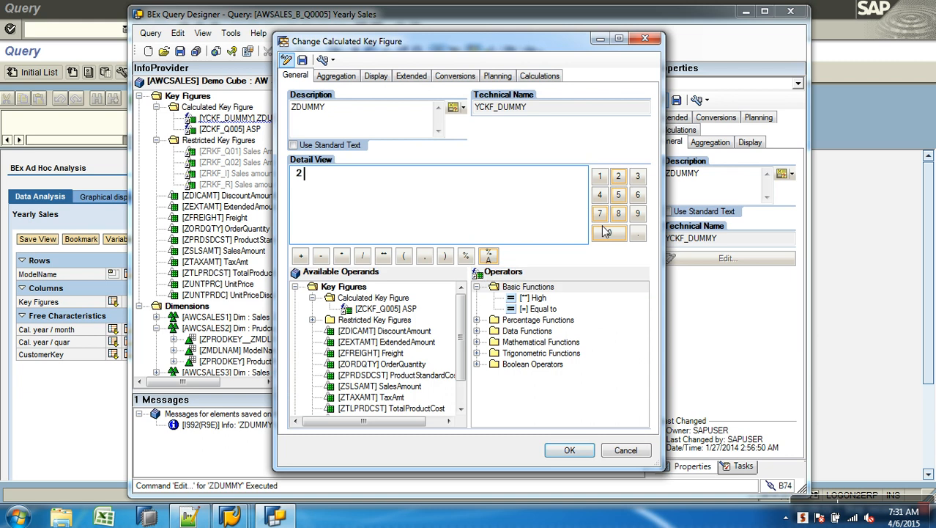
double_click(538, 308)
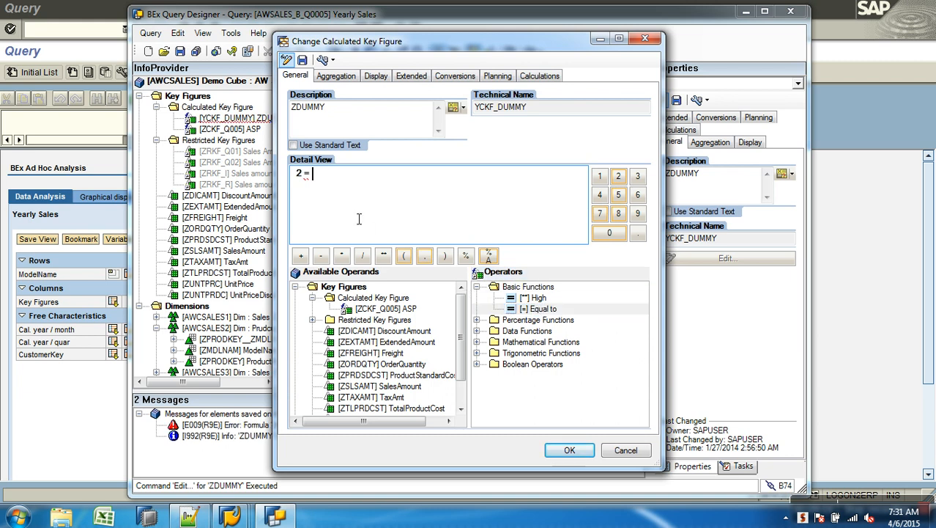
drag(298, 176, 306, 178)
key(Delete)
- Begin the ZDUMMY formula with 20 followed by the Percentage share operator (%A) from Percentage Functions
click(480, 288)
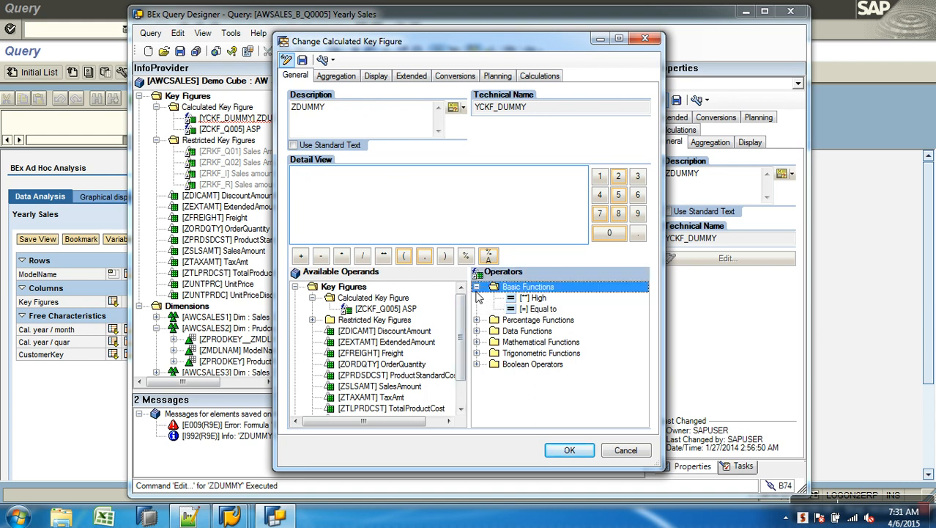
click(477, 288)
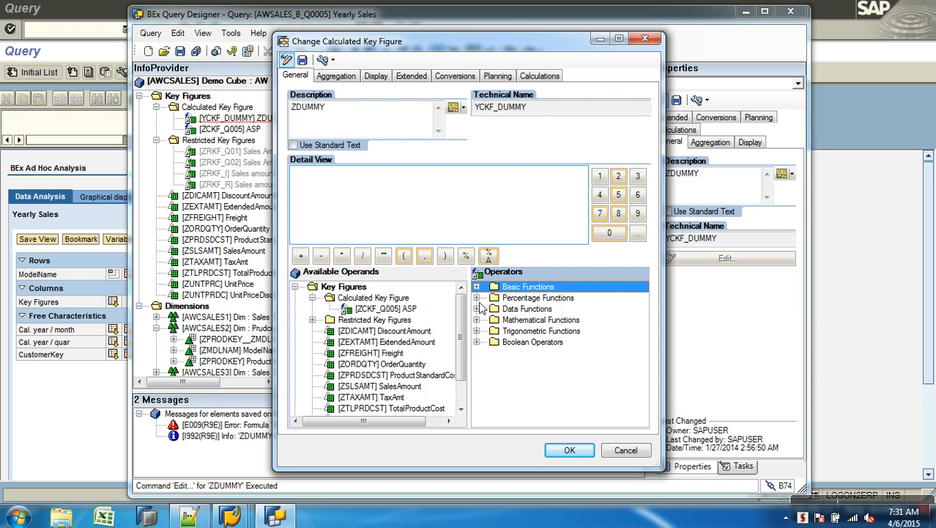
click(478, 298)
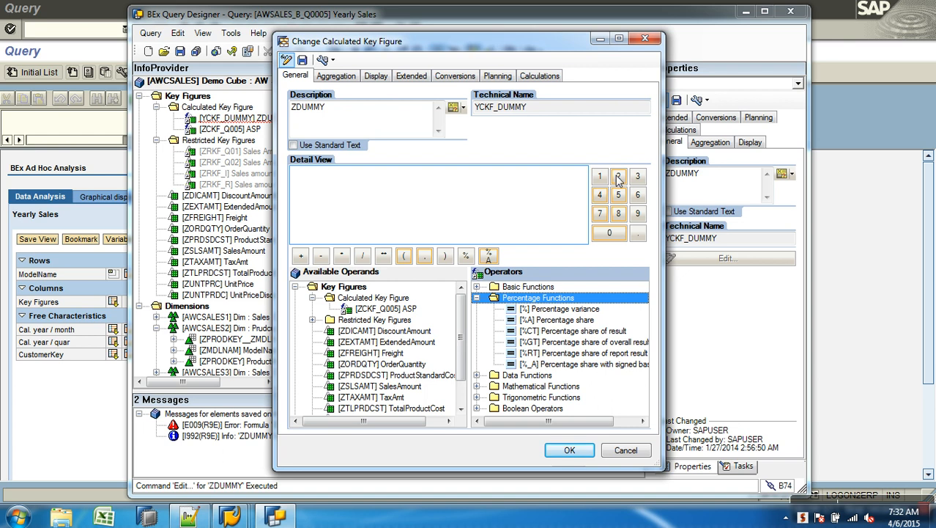
click(618, 178)
click(609, 232)
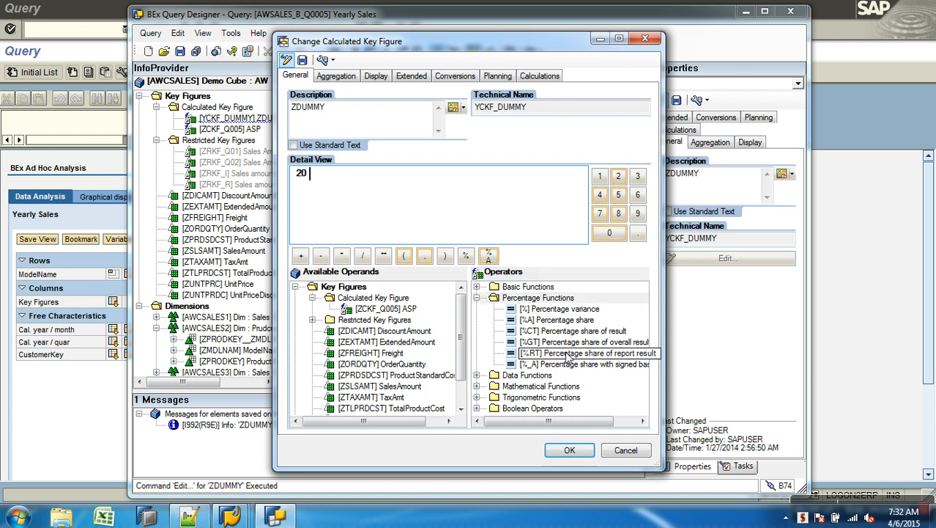
double_click(562, 320)
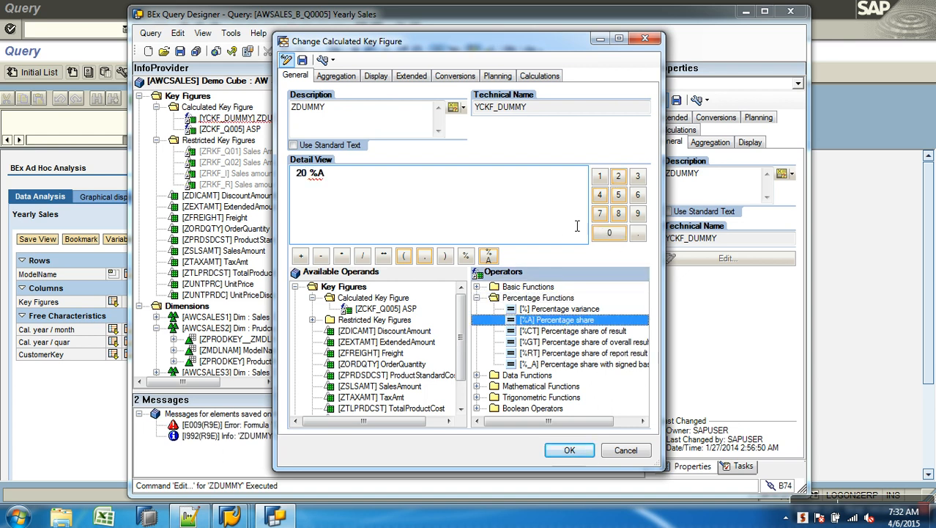
- Complete the formula with 100 as the second operand and save the calculated key figure
click(599, 177)
click(608, 233)
click(609, 233)
click(610, 234)
click(306, 178)
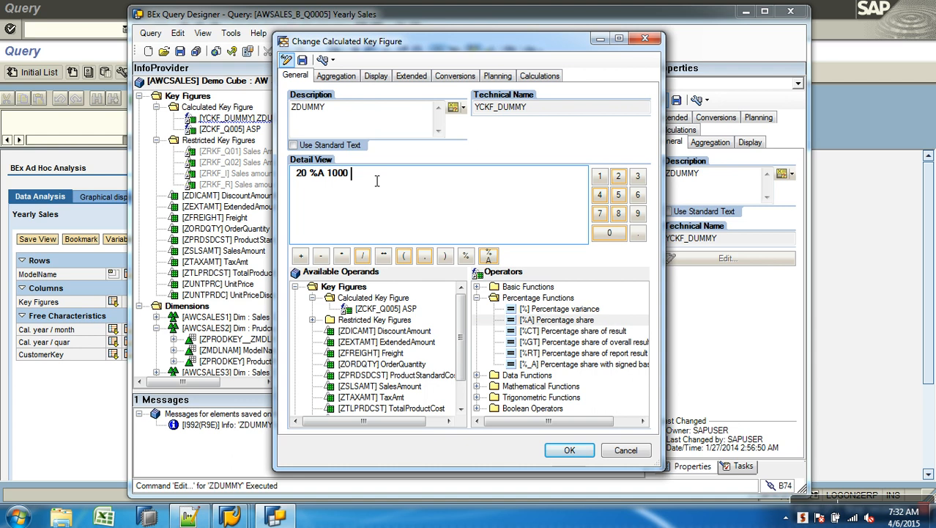
key(BackSpace)
key(BackSpace)
click(292, 58)
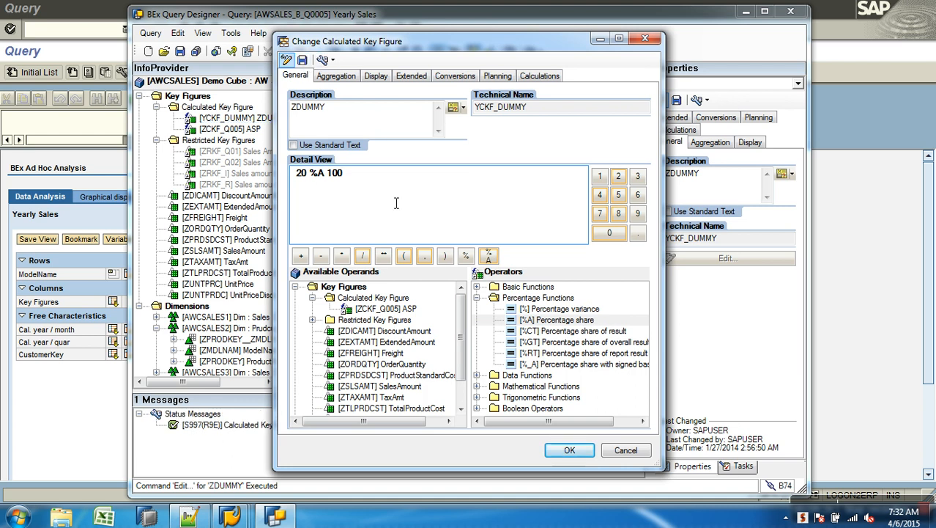
- Close the ZDUMMY definition, add ZDUMMY to the columns beneath ASP, and save the Yearly Sales query
click(569, 450)
click(180, 51)
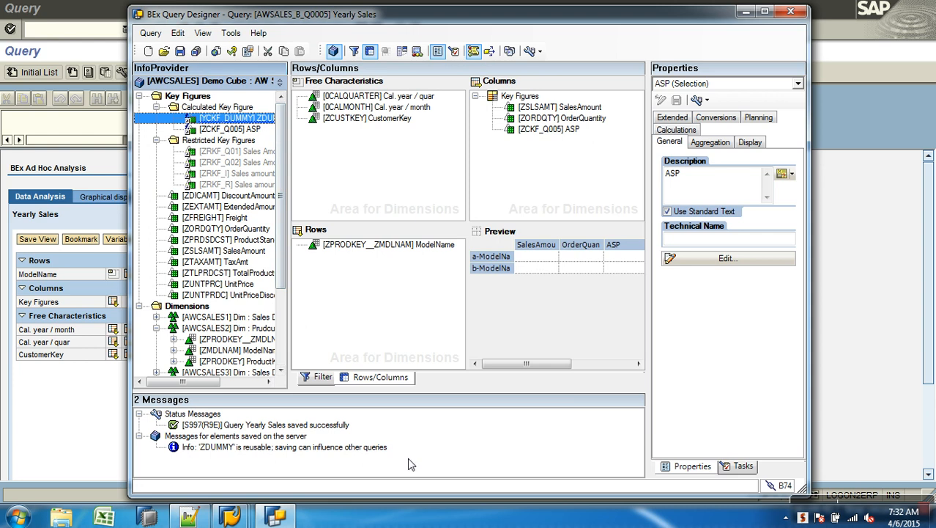
drag(223, 119, 525, 144)
click(41, 415)
click(48, 89)
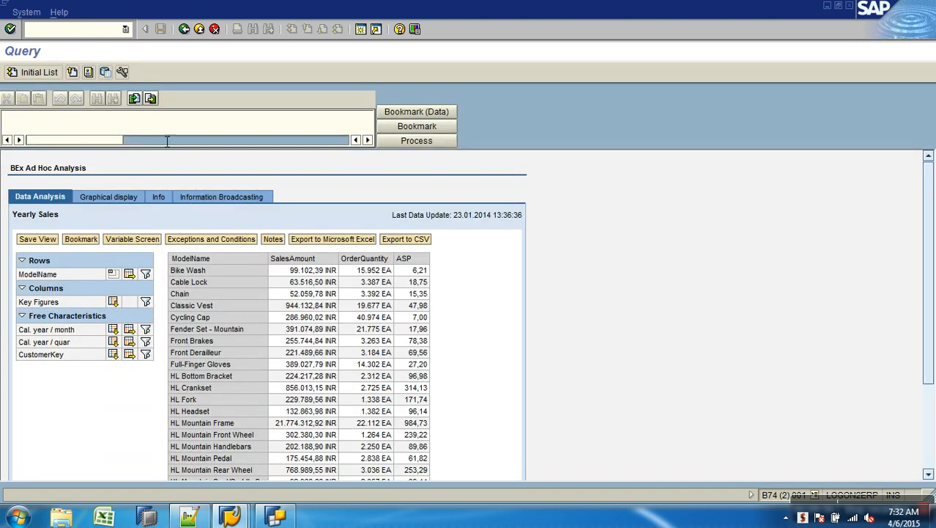
click(276, 516)
click(180, 52)
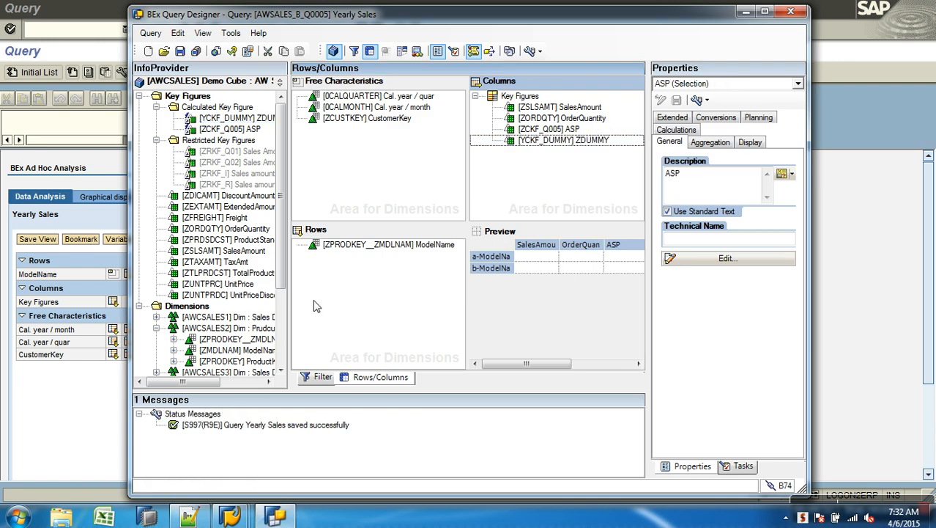
- Switch to the SAP query monitor and rerun the Yearly Sales report to view the ZDUMMY column
click(100, 448)
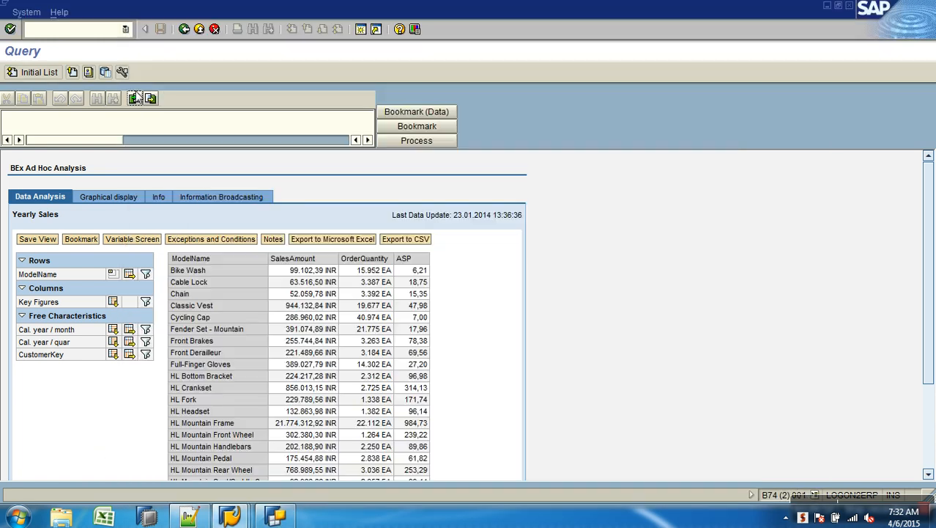
click(183, 29)
click(32, 74)
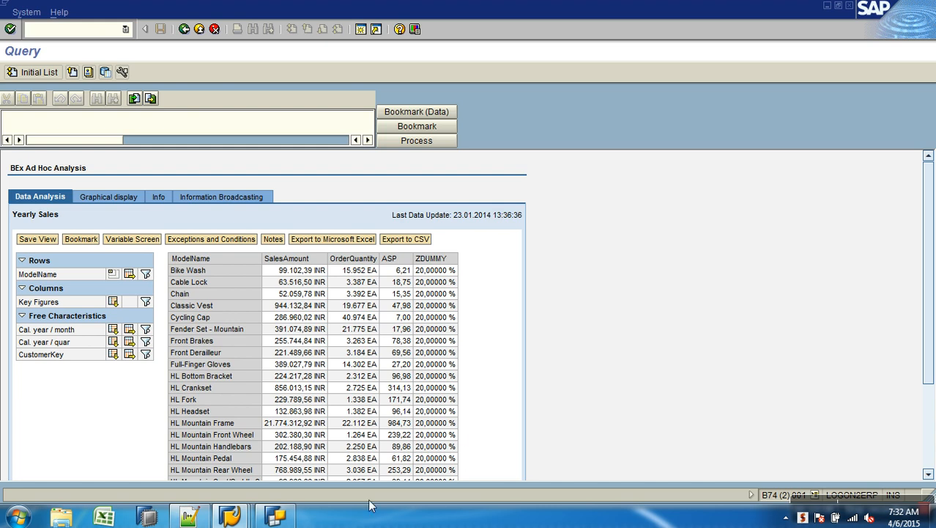
- In Query Designer, remove ZDUMMY from the columns, open its definition for editing, and clear its formula
click(277, 517)
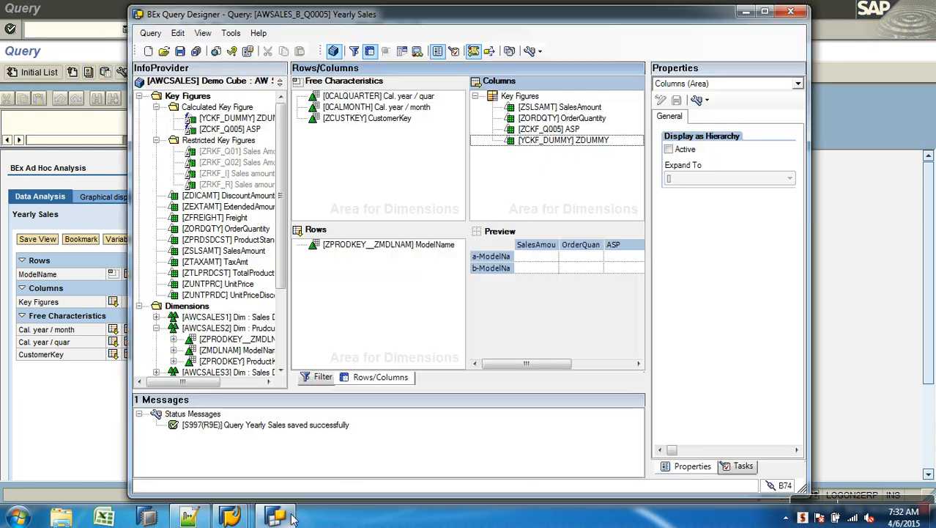
click(556, 141)
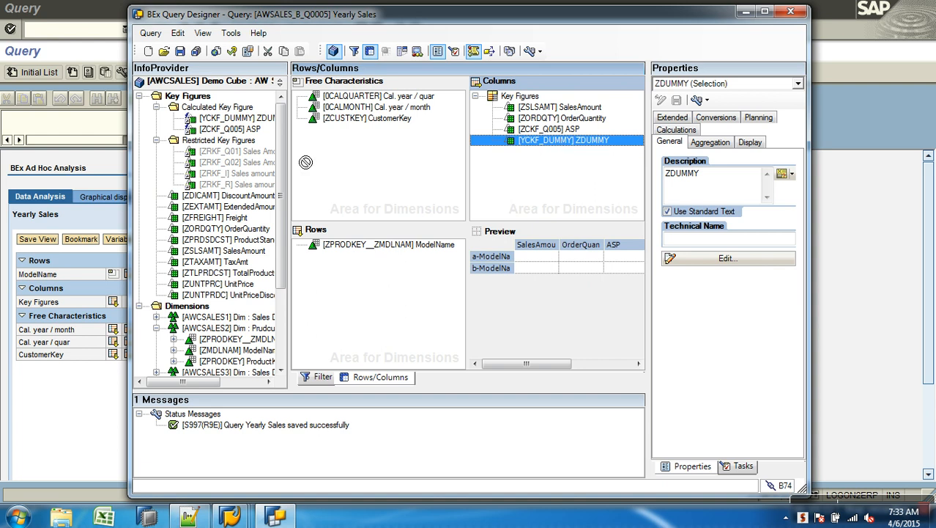
drag(557, 140, 235, 131)
right_click(244, 121)
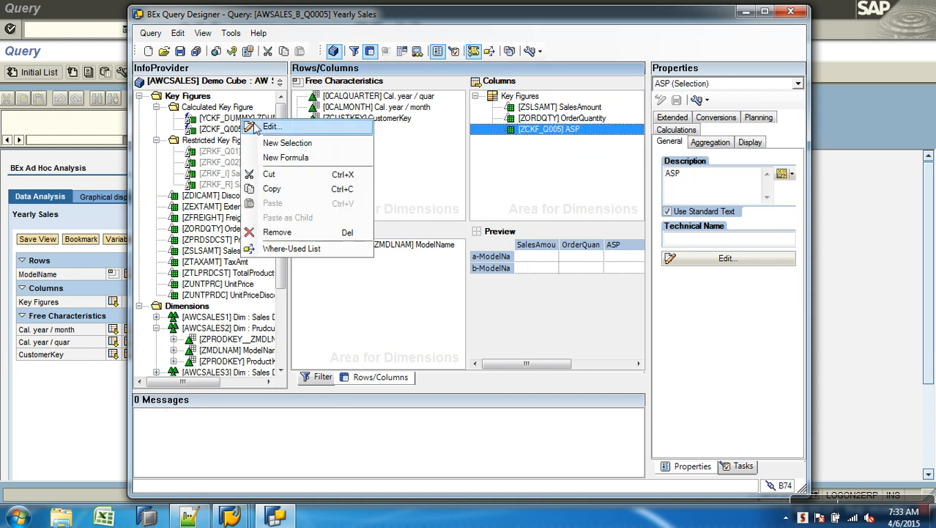
click(269, 126)
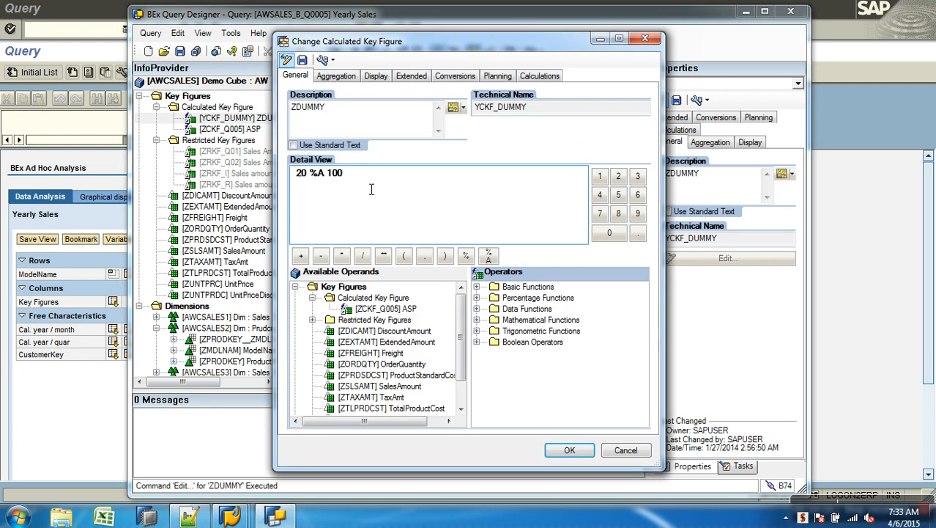
key(BackSpace)
key(BackSpace)
key(BackSpace)
key(BackSpace)
key(BackSpace)
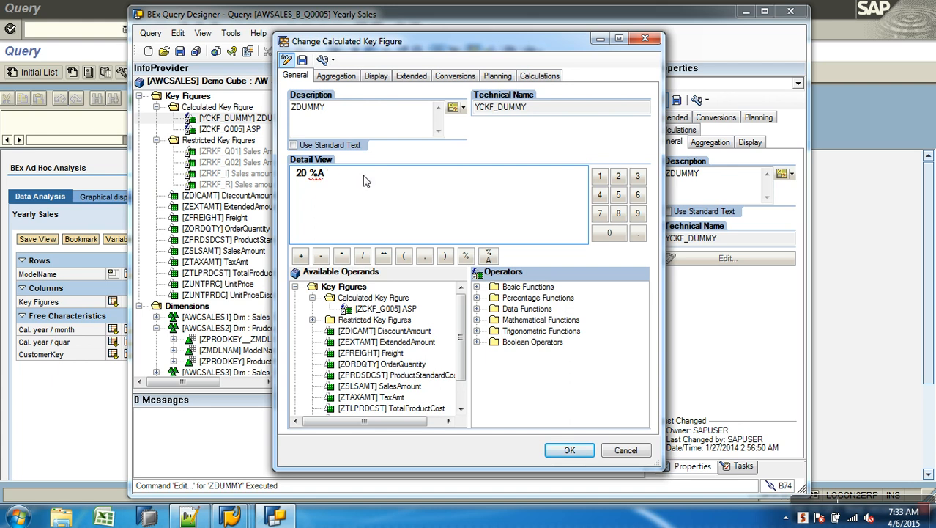
- Build the ZDUMMY formula 20 % 100 with the Percentage variance operator, and save and close the definition
click(477, 298)
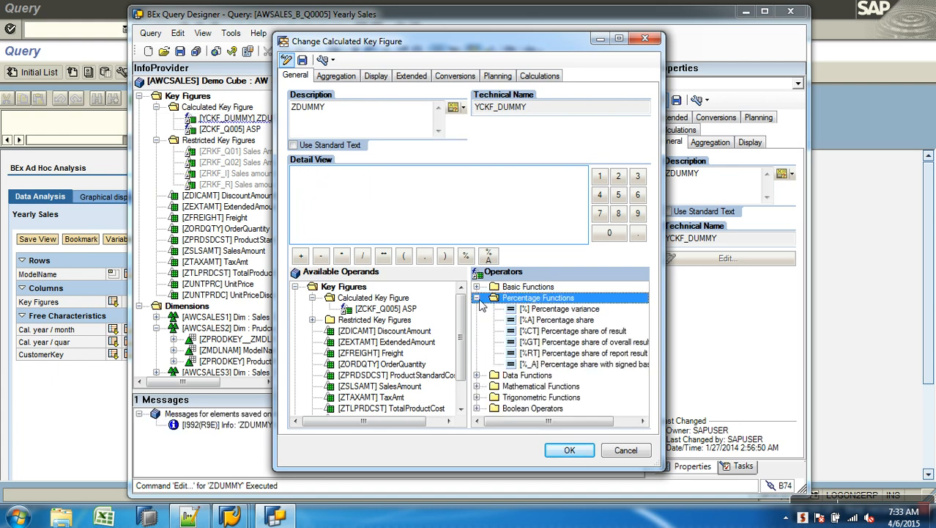
click(618, 176)
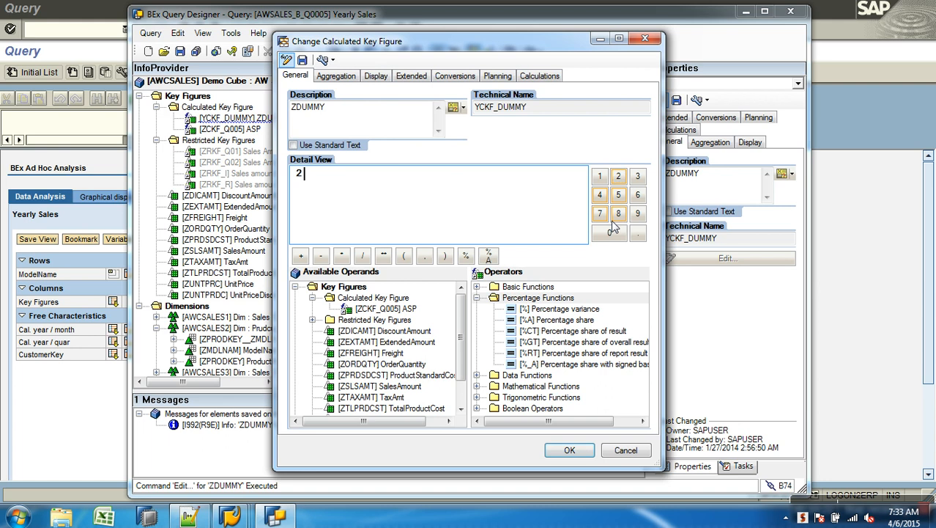
click(609, 233)
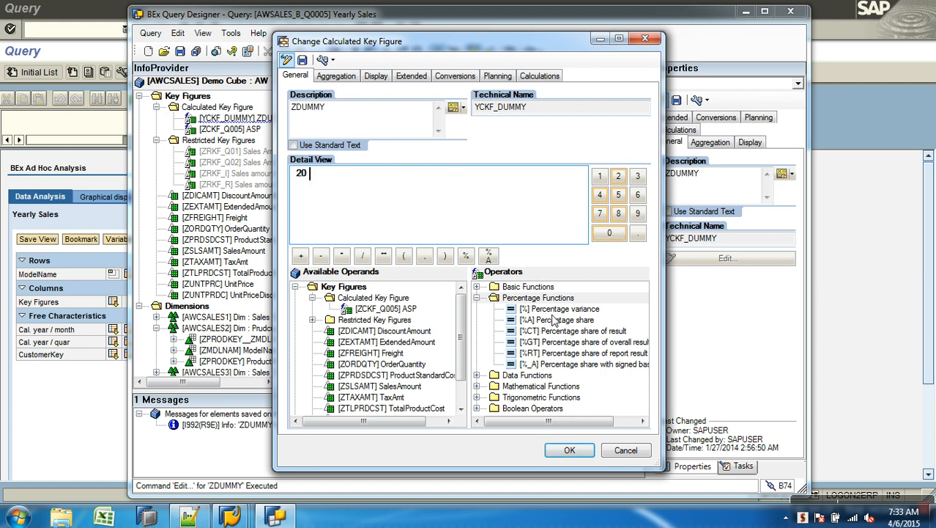
double_click(555, 312)
click(599, 176)
click(609, 233)
click(609, 233)
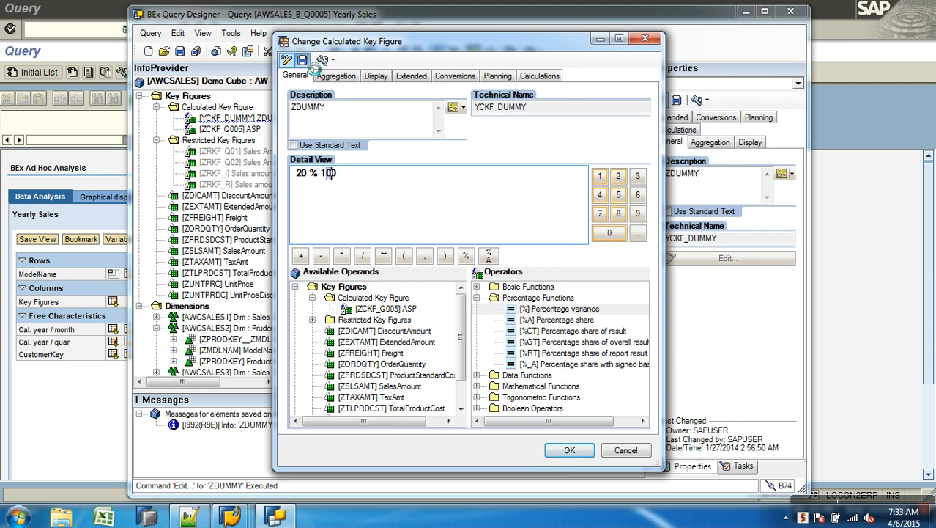
click(570, 449)
- Add ZDUMMY to the columns beneath ASP, save the query, and rerun the Yearly Sales report in the SAP query monitor
drag(265, 137, 528, 143)
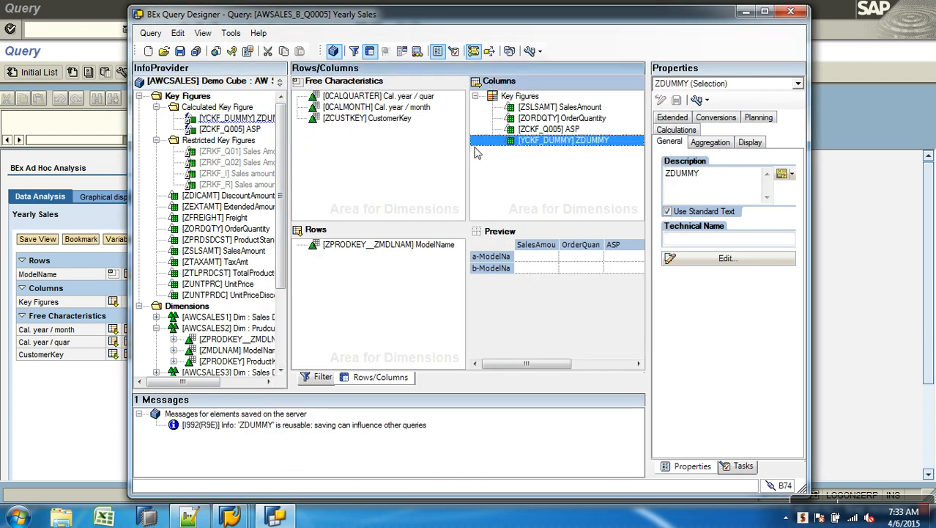
click(180, 51)
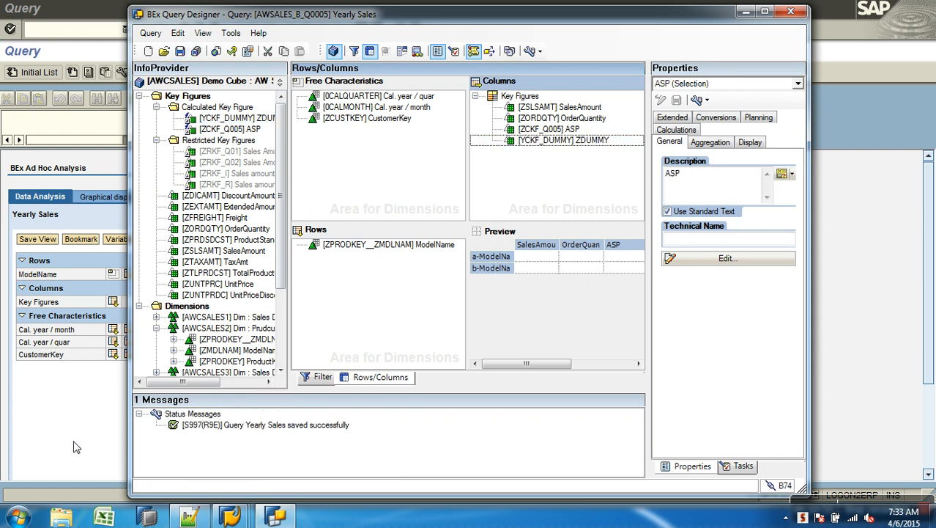
click(73, 447)
click(183, 29)
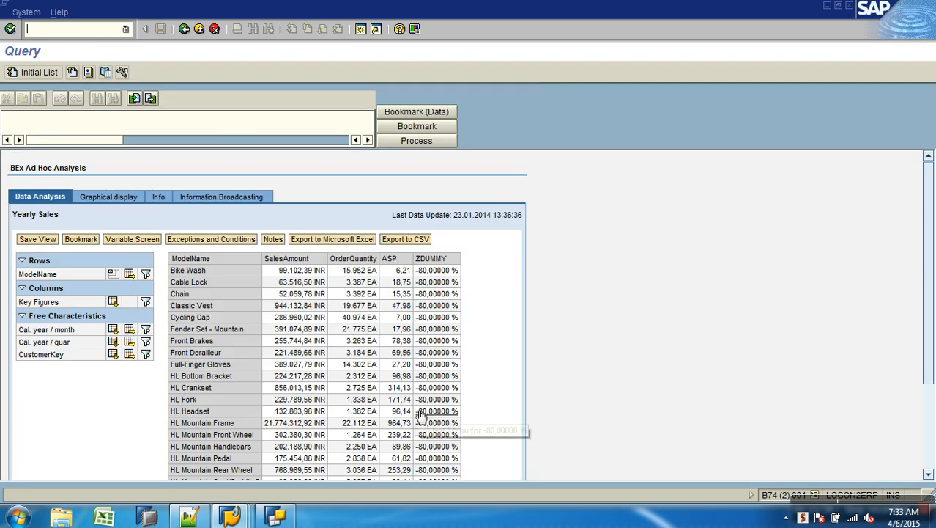
- Back in Query Designer, remove ZDUMMY from the columns, reopen its definition for editing, and clear its formula
click(275, 517)
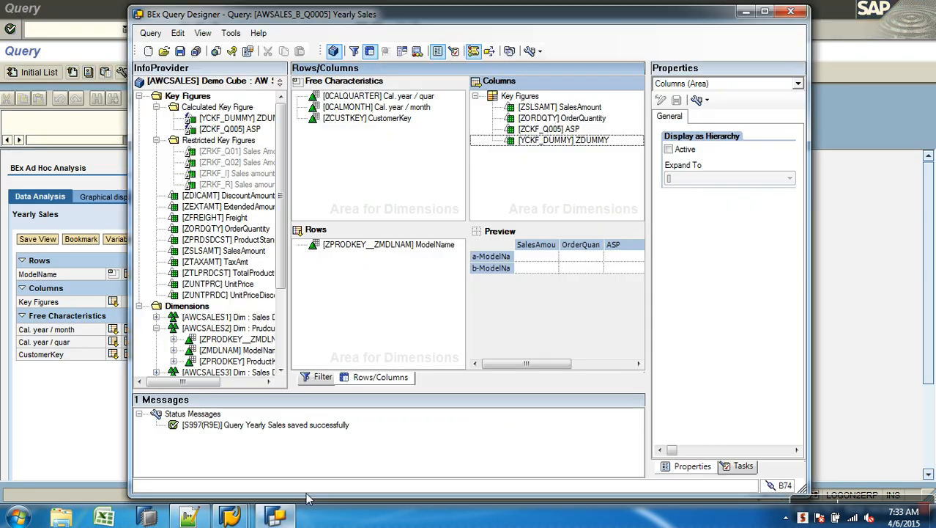
drag(542, 140, 255, 118)
right_click(254, 116)
click(239, 117)
right_click(239, 117)
click(286, 129)
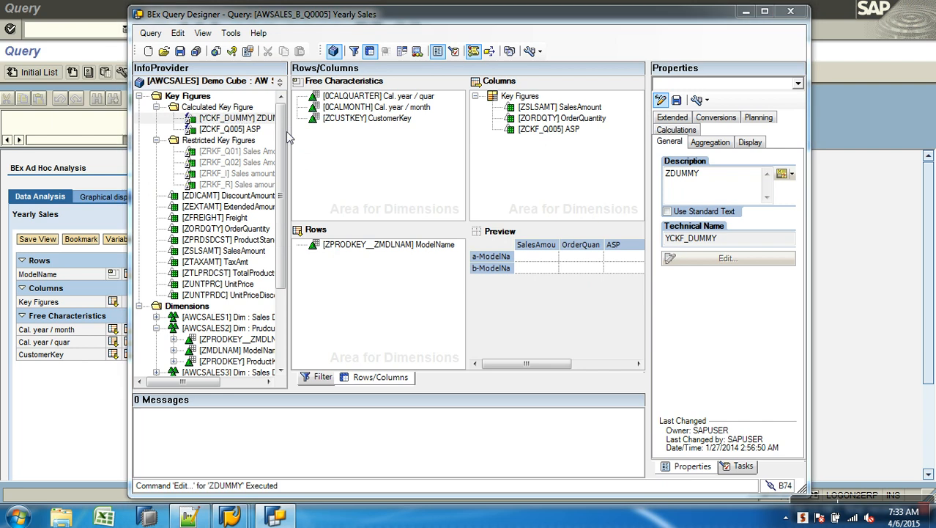
drag(377, 175, 308, 174)
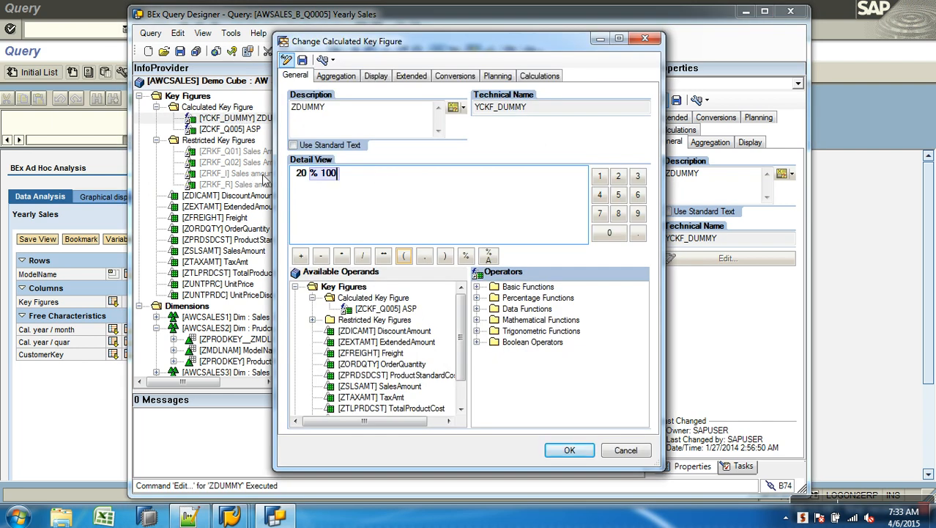
key(Delete)
key(Delete)
key(Delete)
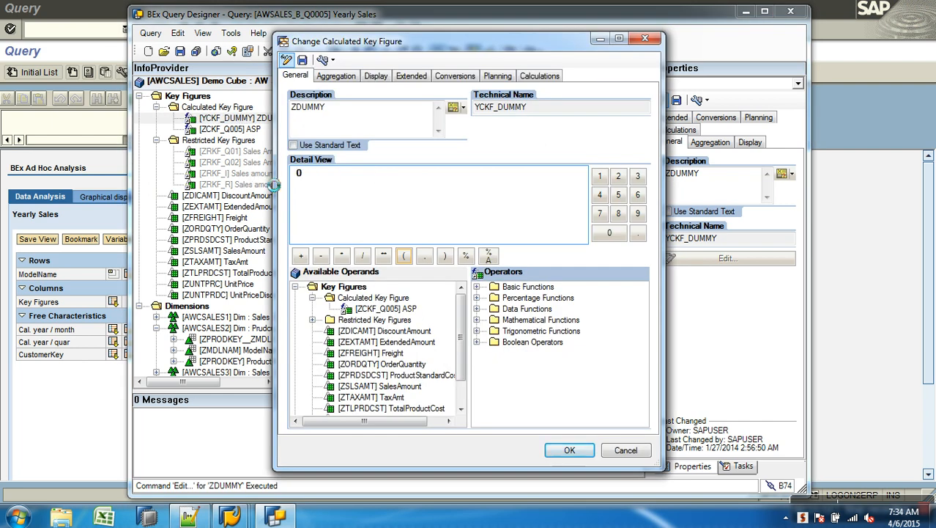
- Expand Percentage Functions, switch to the SAP report, and examine the SalesAmount column down to the Overall Result row
click(476, 297)
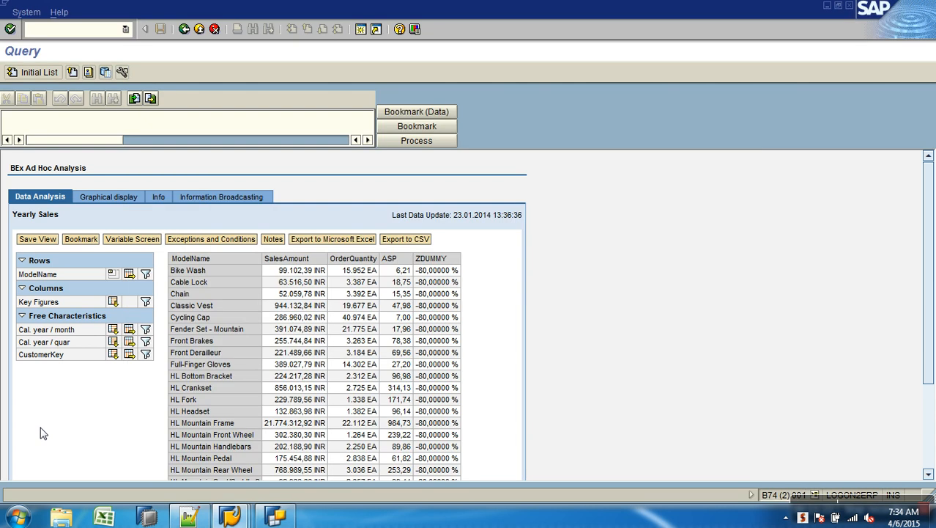
scroll(365, 286, down, 3)
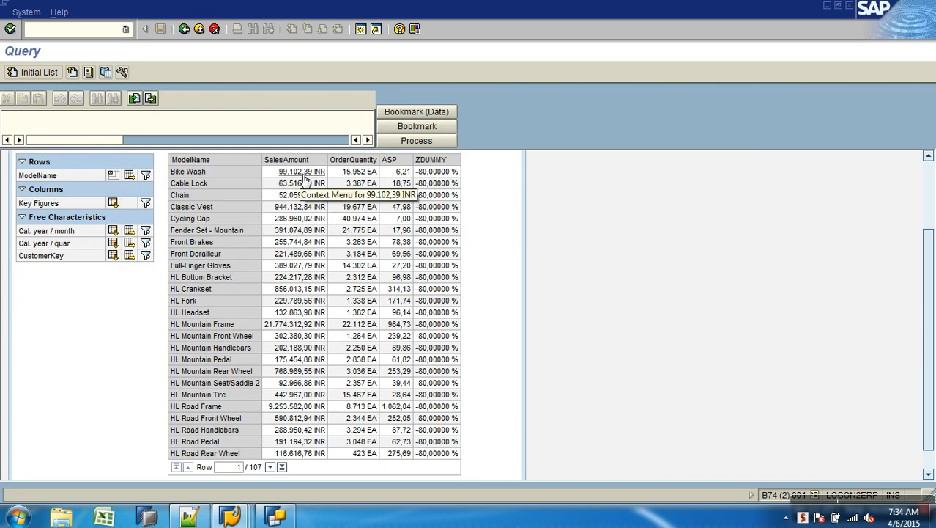
scroll(297, 282, down, 1)
click(282, 441)
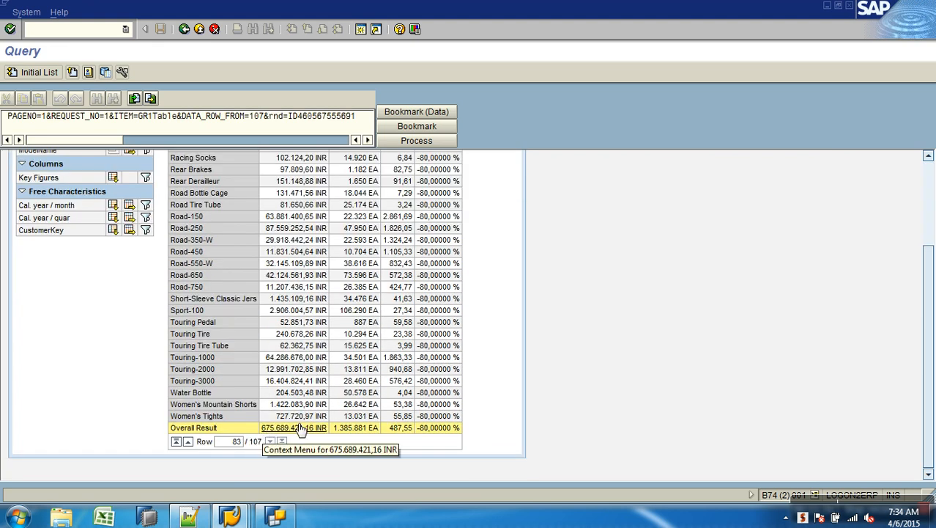
scroll(299, 428, up, 5)
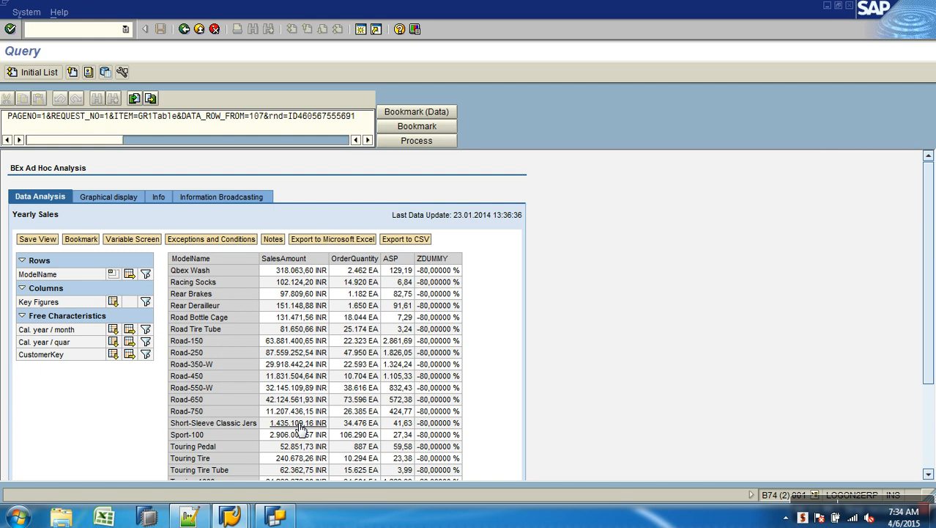
- In the ZDUMMY definition, try SalesAmount followed by the Percentage share of overall result operator (%GT), and clear the formula
click(275, 516)
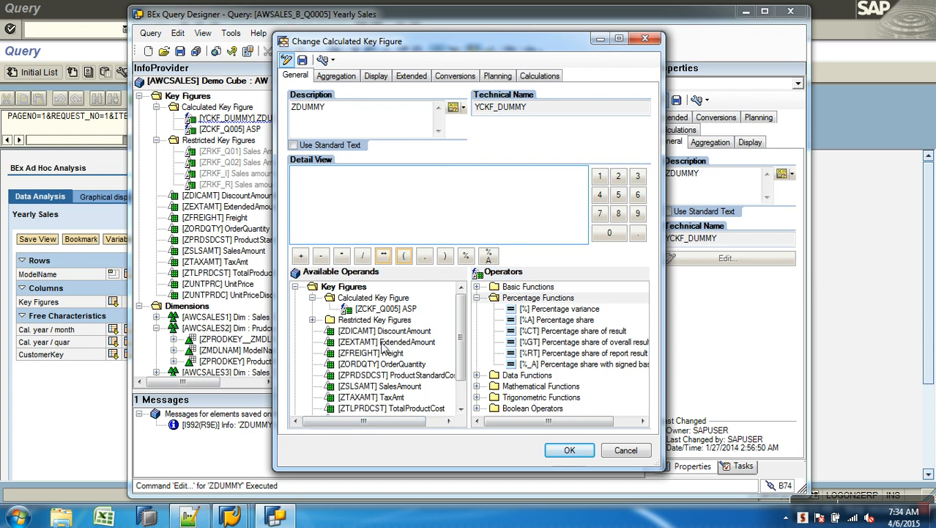
double_click(397, 387)
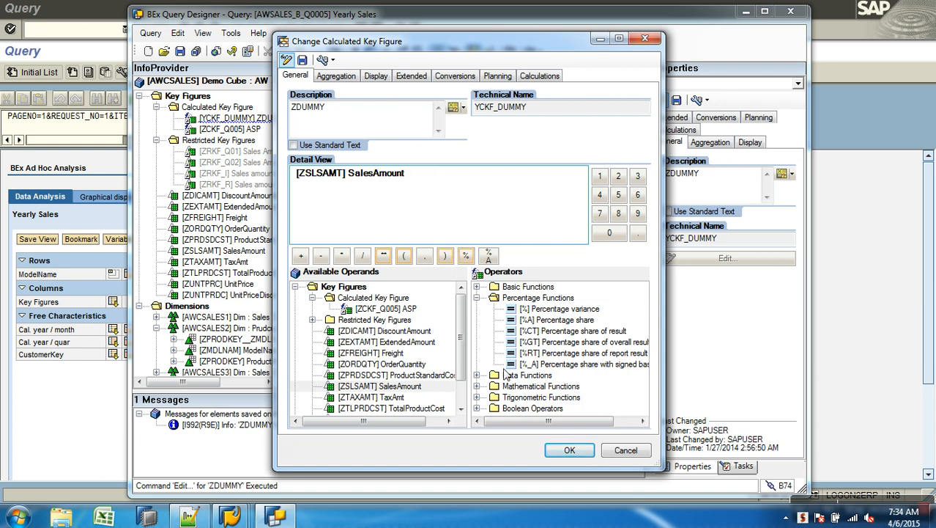
double_click(577, 343)
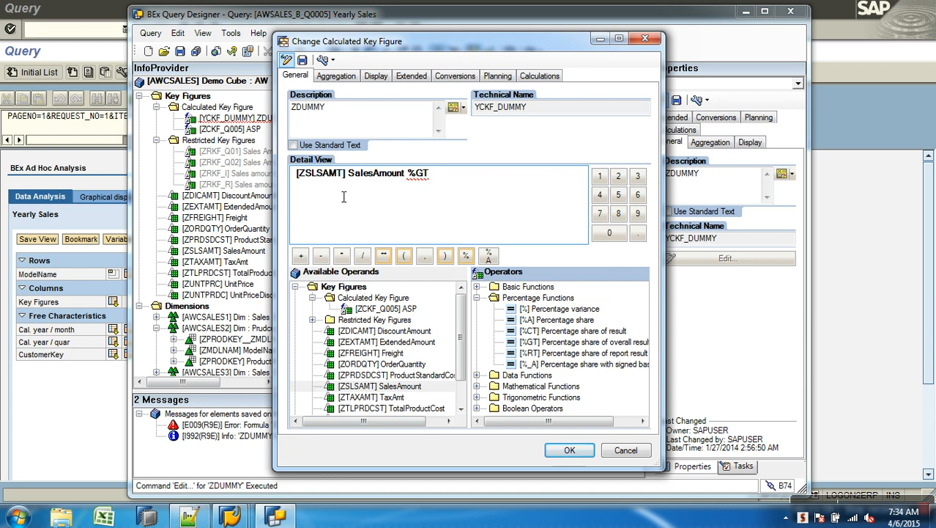
key(BackSpace)
key(BackSpace)
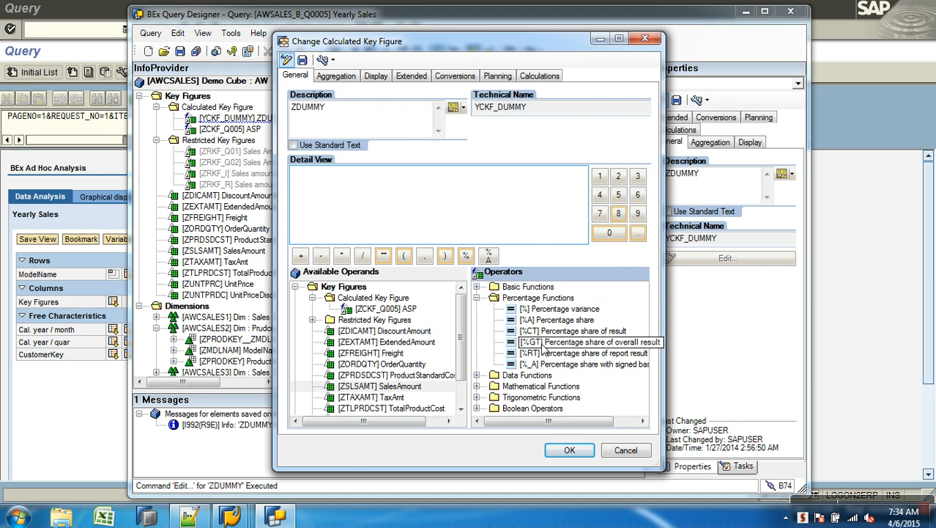
- Build the ZDUMMY formula as %GT (Percentage share of overall result) followed by SalesAmount, and close the definition with OK
click(625, 343)
double_click(626, 344)
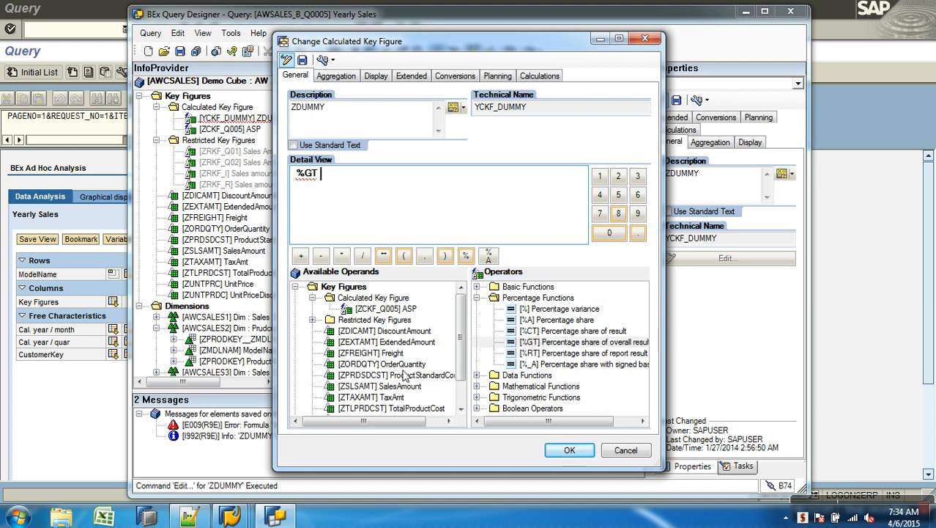
drag(380, 385, 386, 234)
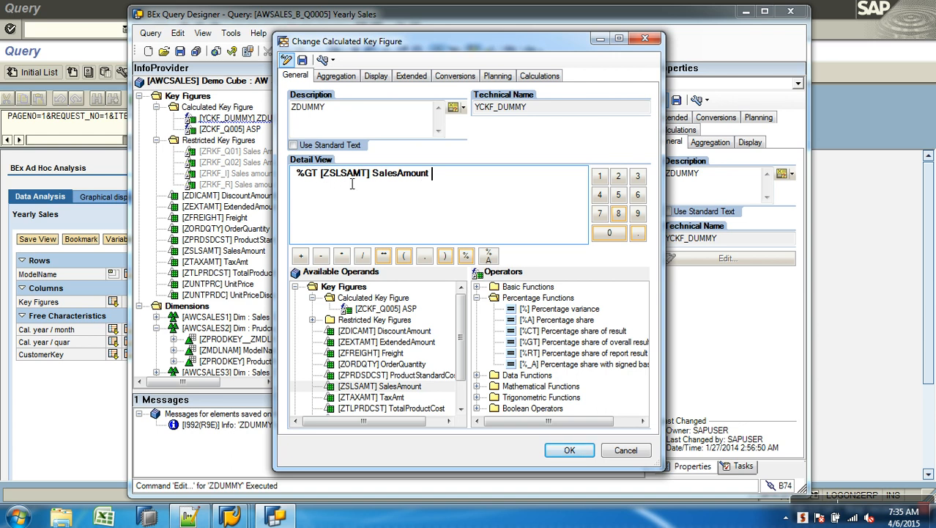
click(287, 60)
click(569, 449)
- Add ZDUMMY to the columns beneath ASP, save the query, and rerun the Yearly Sales report in the SAP query monitor
drag(220, 120, 513, 141)
click(179, 51)
click(93, 403)
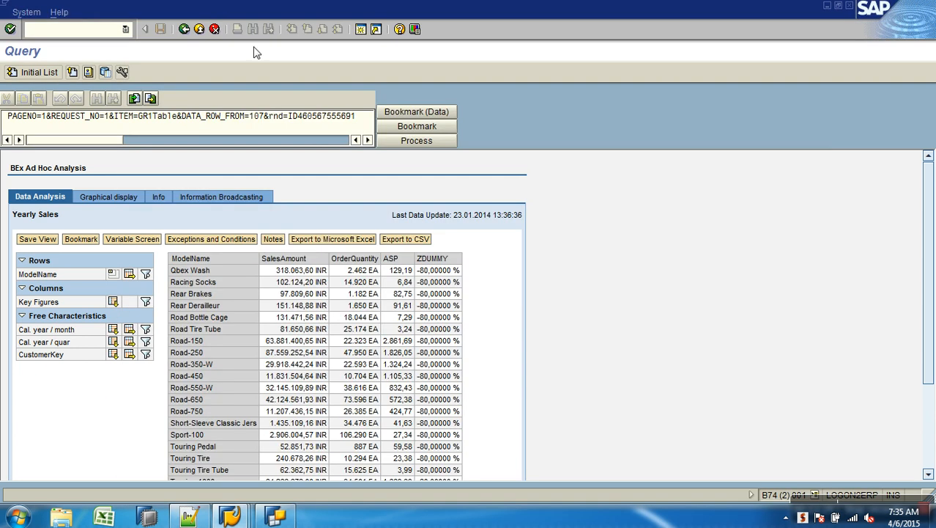
click(183, 28)
click(44, 74)
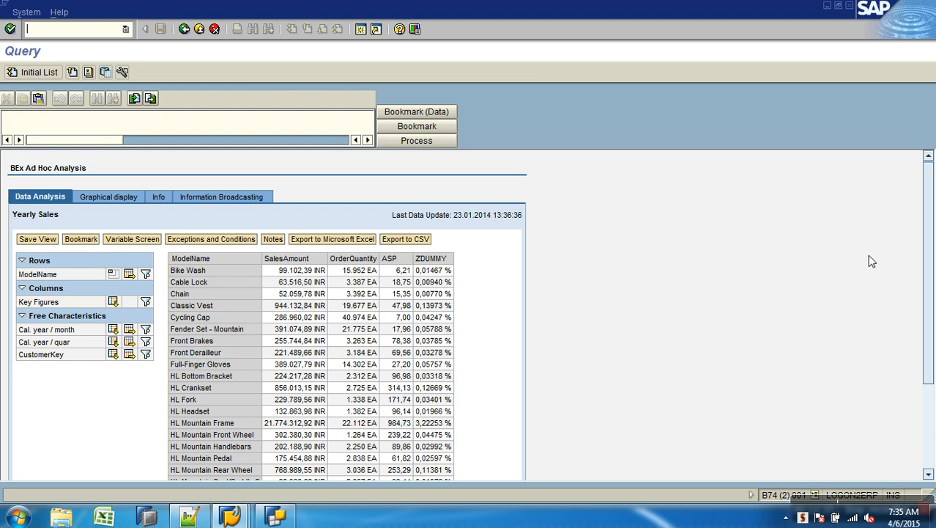
- Examine the ZDUMMY percentage shares per model down to the Overall Result row on the report's last page
drag(927, 203, 929, 331)
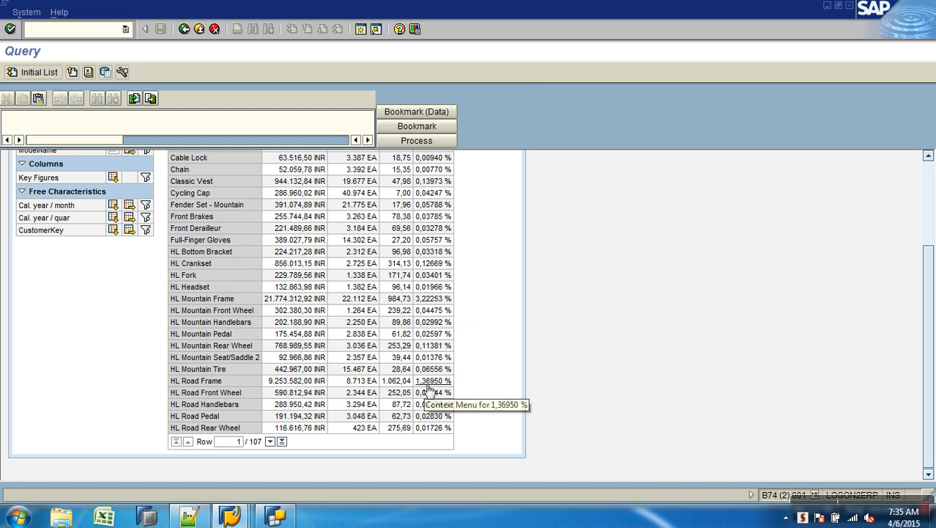
click(282, 441)
scroll(290, 422, down, 3)
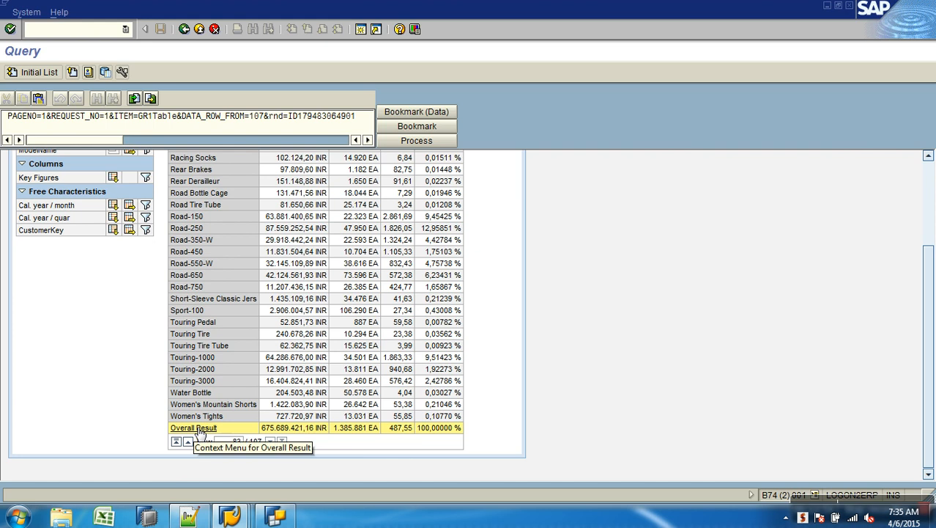
- Switch to BEx Query Designer and remove ZDUMMY from the columns of Yearly Sales
click(275, 517)
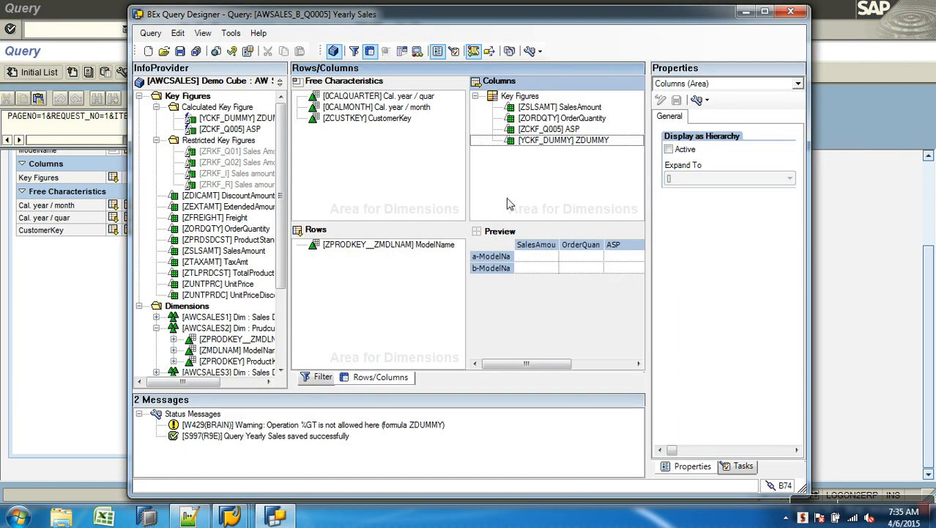
click(558, 142)
drag(378, 158, 256, 132)
- Open the ZDUMMY calculated key figure for editing, review the percentage functions, and clear the %GT SalesAmount formula
right_click(256, 122)
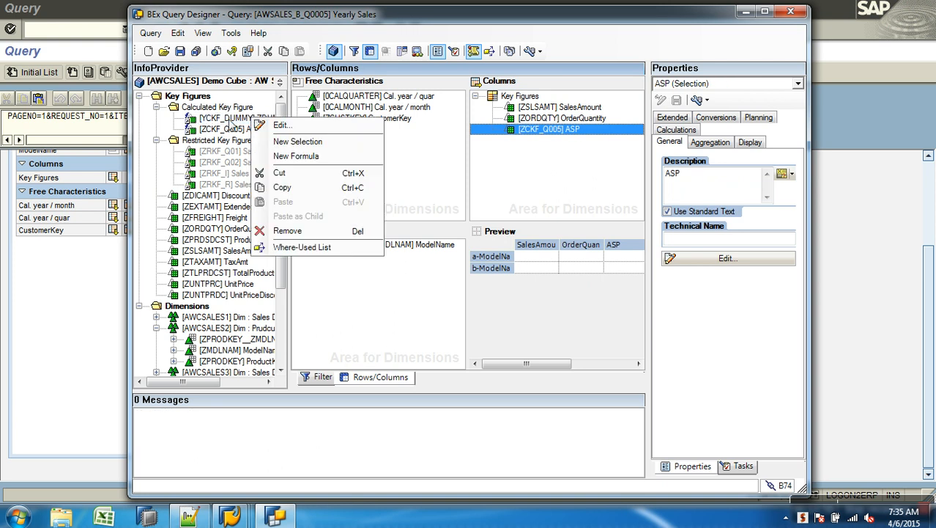
click(280, 125)
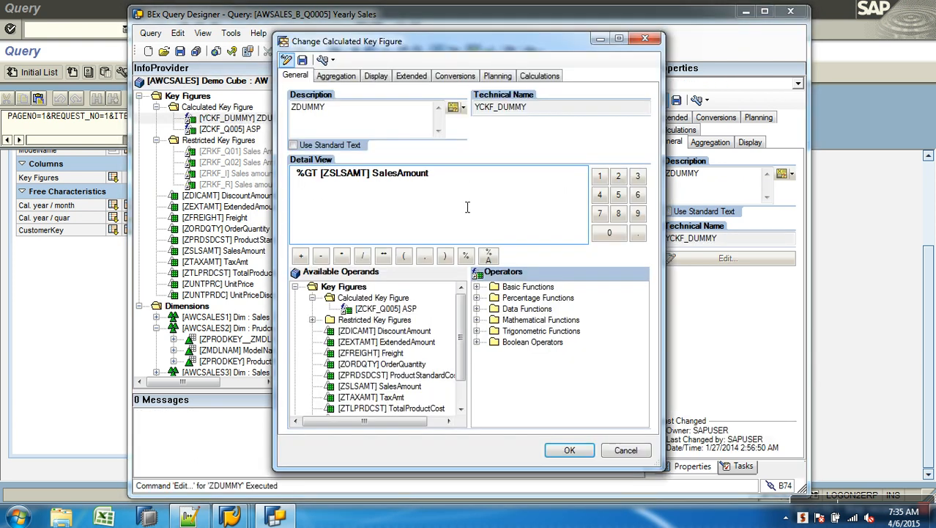
click(476, 298)
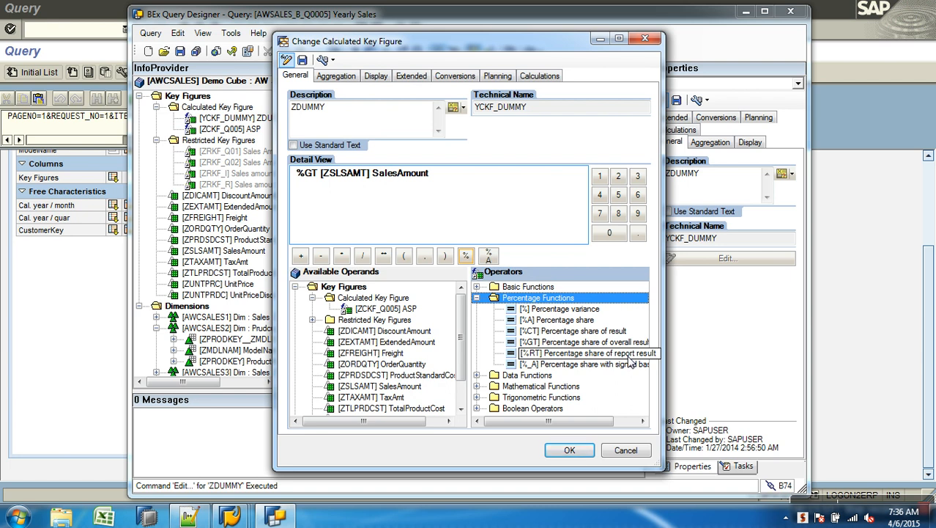
click(477, 298)
click(454, 185)
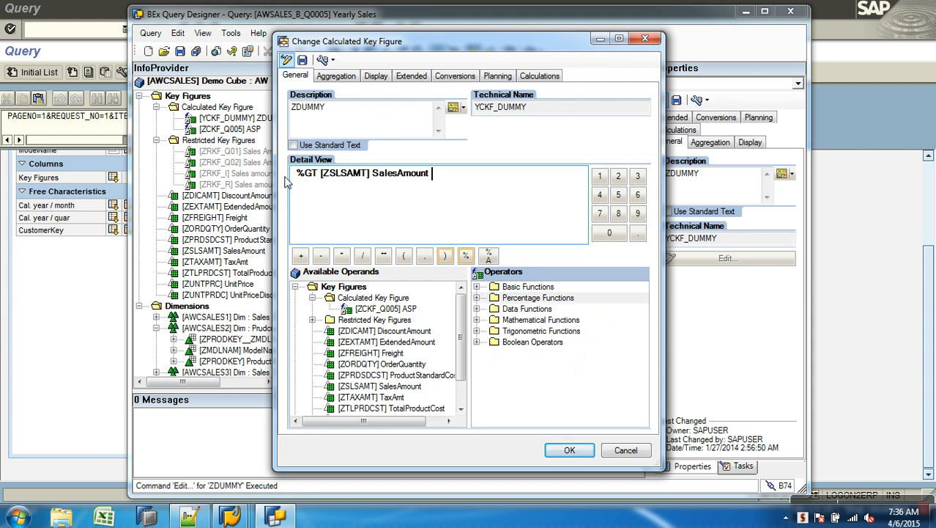
key(Delete)
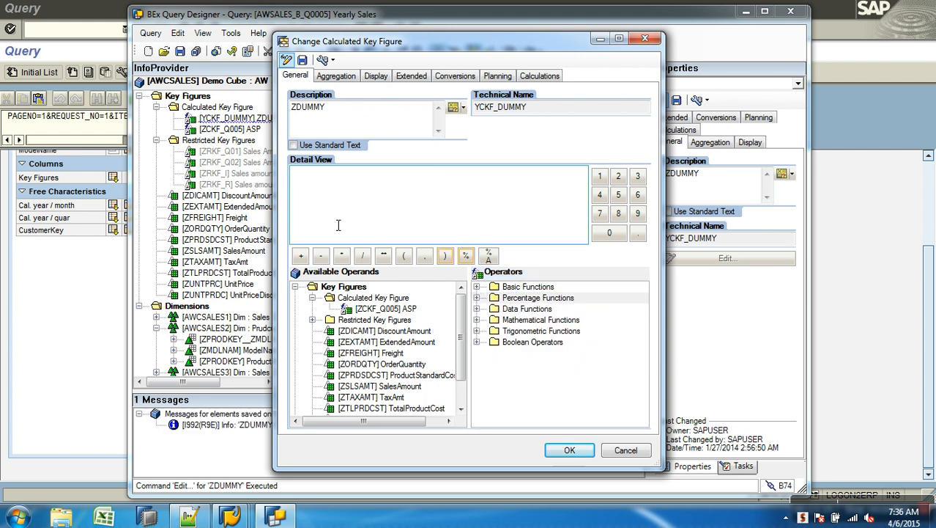
- Build the ZDUMMY formula as COUNT( 9 ) with the COUNT data function, then save and close the definition
click(477, 308)
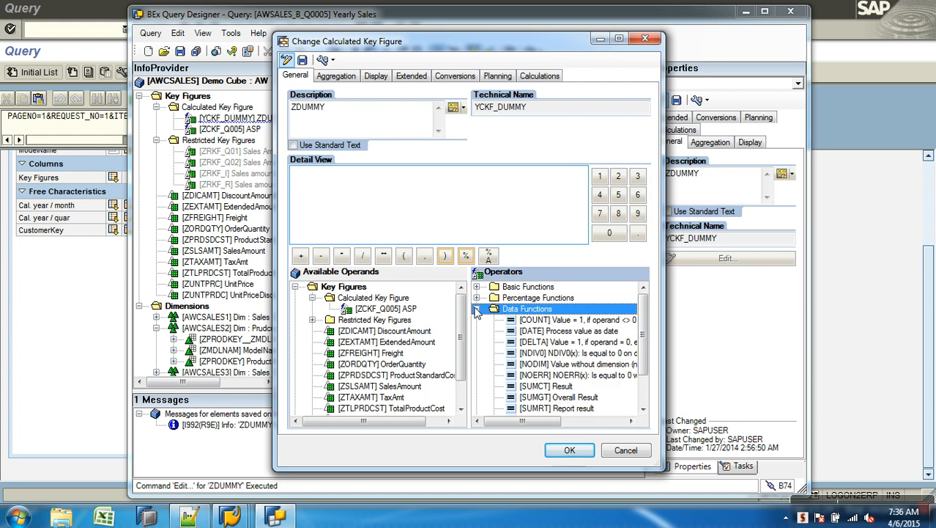
double_click(533, 324)
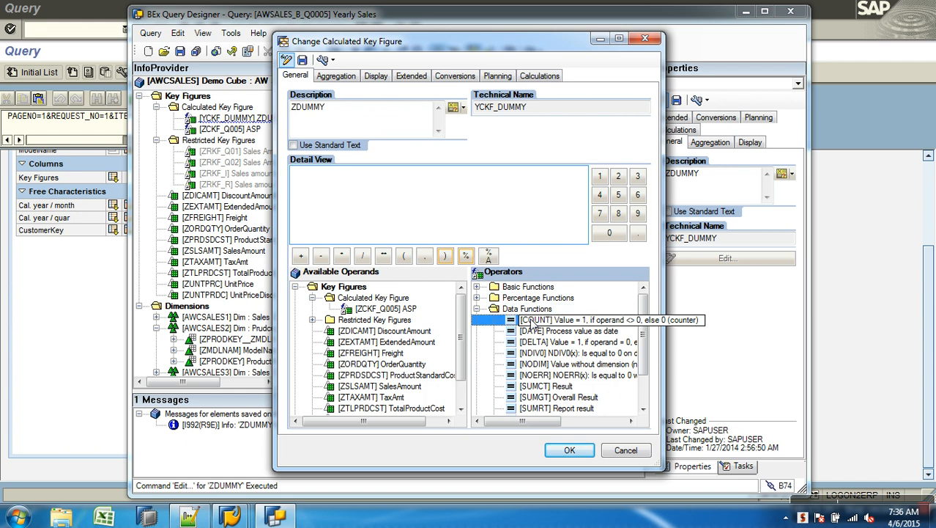
click(638, 213)
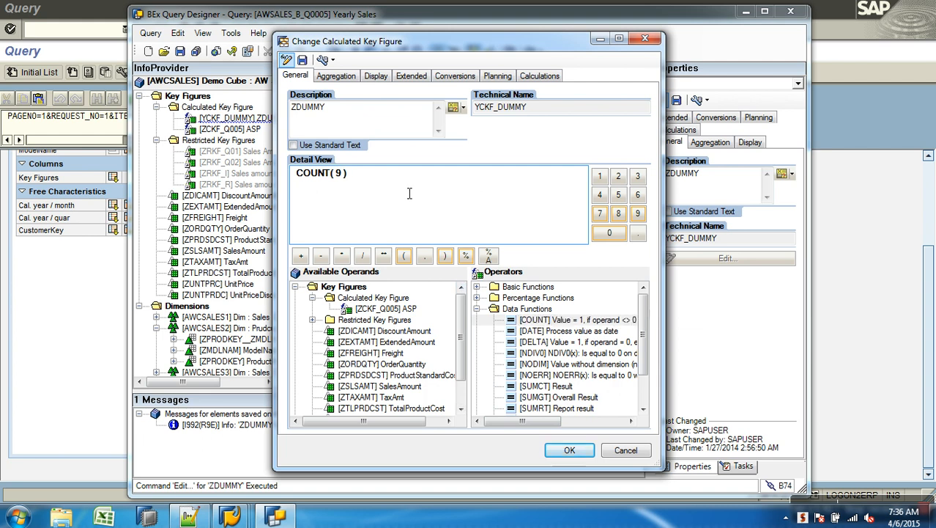
click(349, 175)
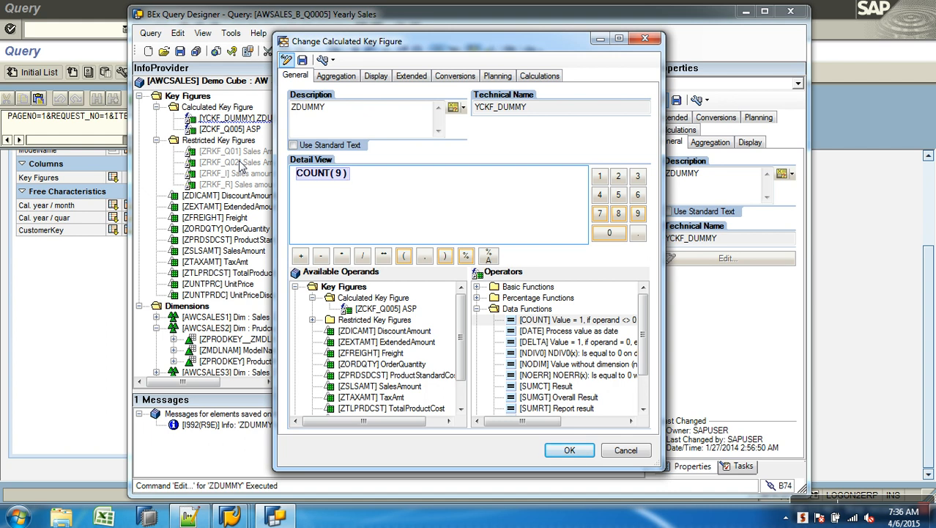
click(340, 172)
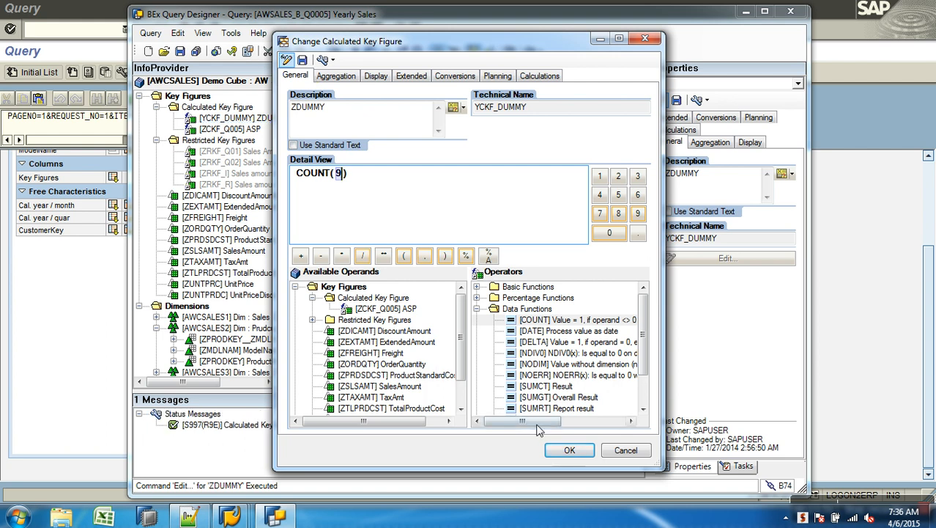
click(555, 449)
- Add ZDUMMY to the columns beneath ASP, save the query, and rerun the report in the SAP query monitor
drag(256, 120, 526, 154)
click(179, 51)
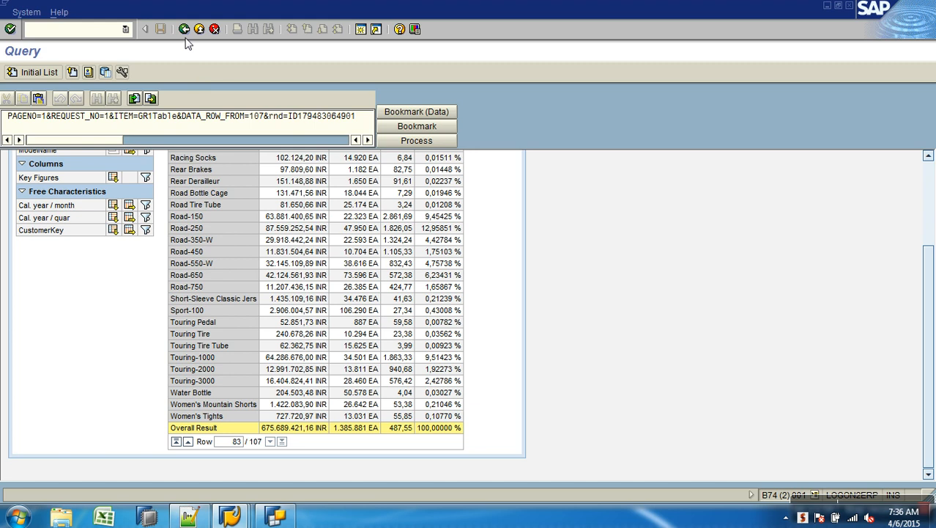
click(184, 29)
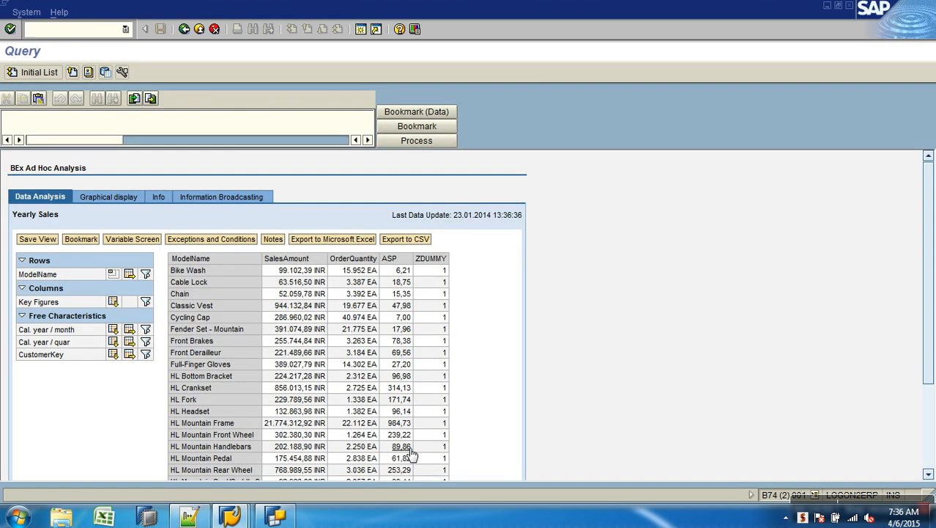
- Return to BEx Query Designer and take ZDUMMY out of the columns again
click(276, 516)
drag(537, 147, 256, 130)
click(256, 120)
right_click(256, 119)
click(279, 121)
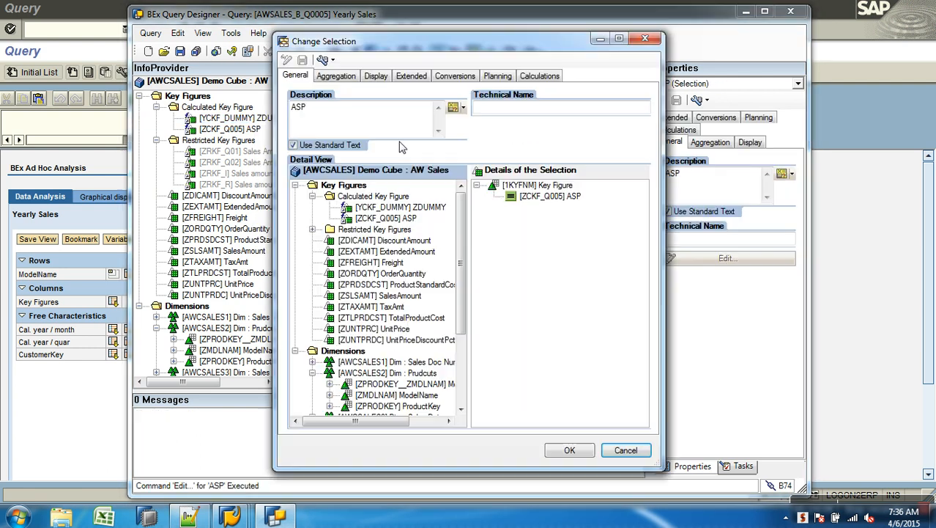
click(625, 450)
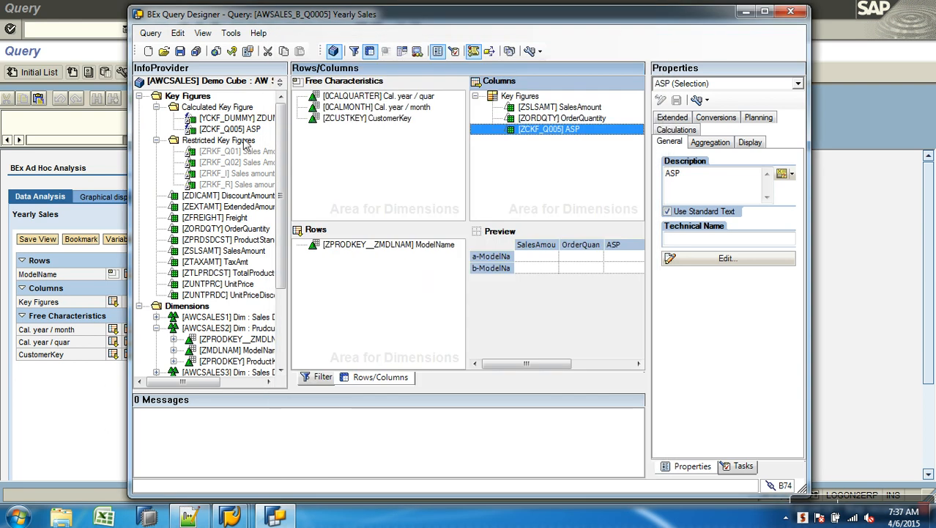
double_click(234, 122)
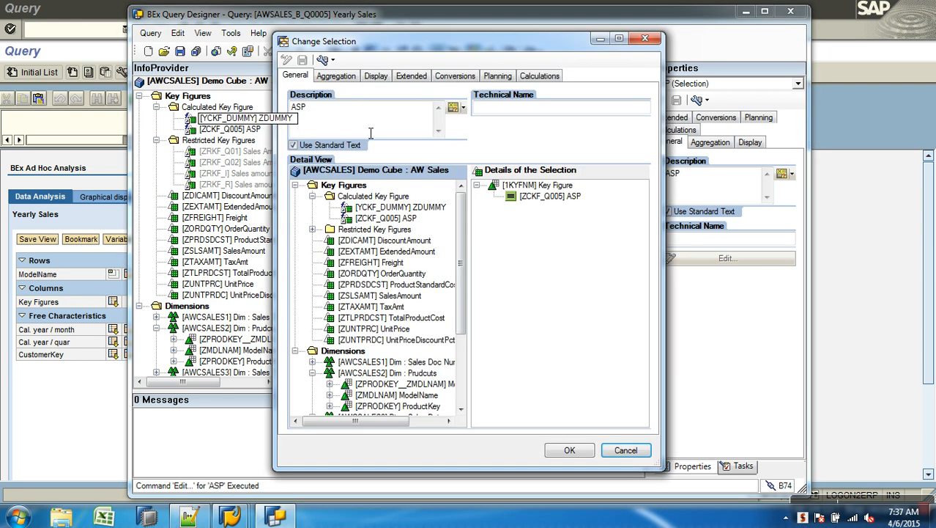
click(625, 450)
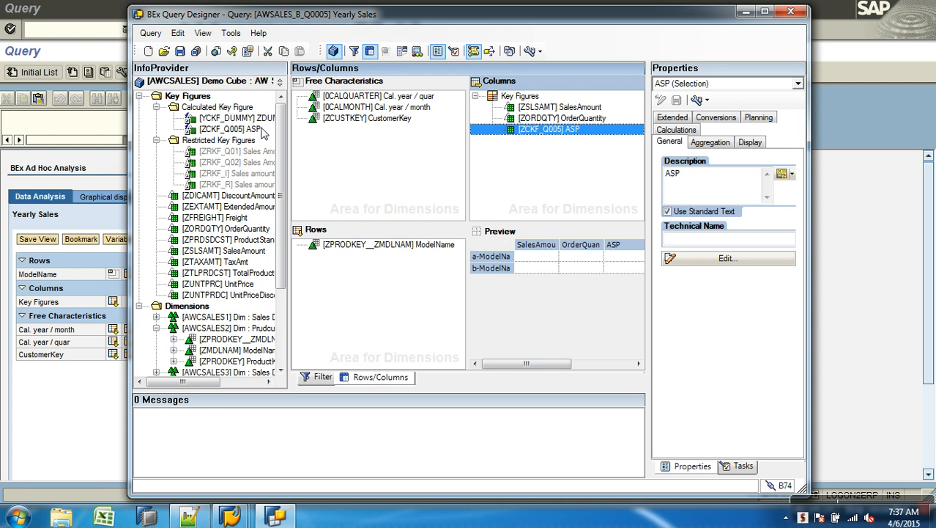
- Edit the ZDUMMY calculated key figure, replace the COUNT operand with 0, and save and close the definition
click(262, 121)
right_click(260, 123)
click(293, 125)
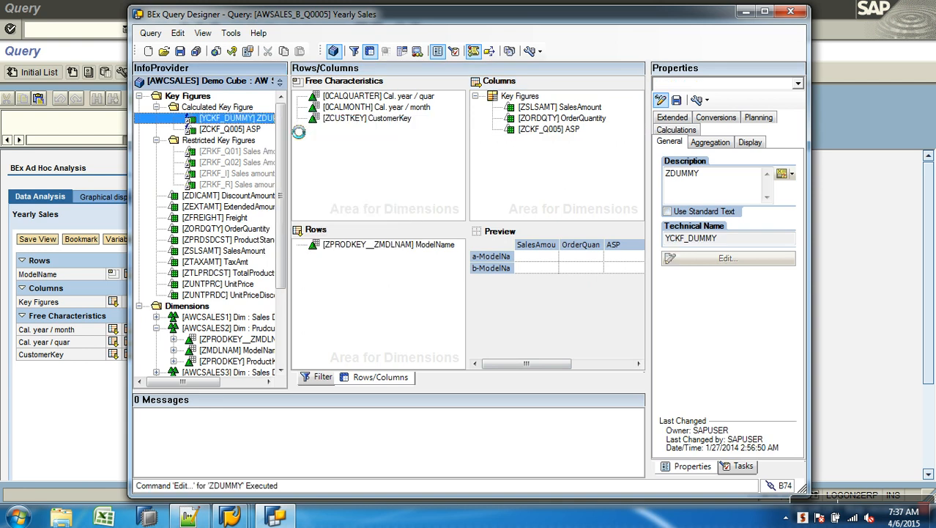
click(342, 176)
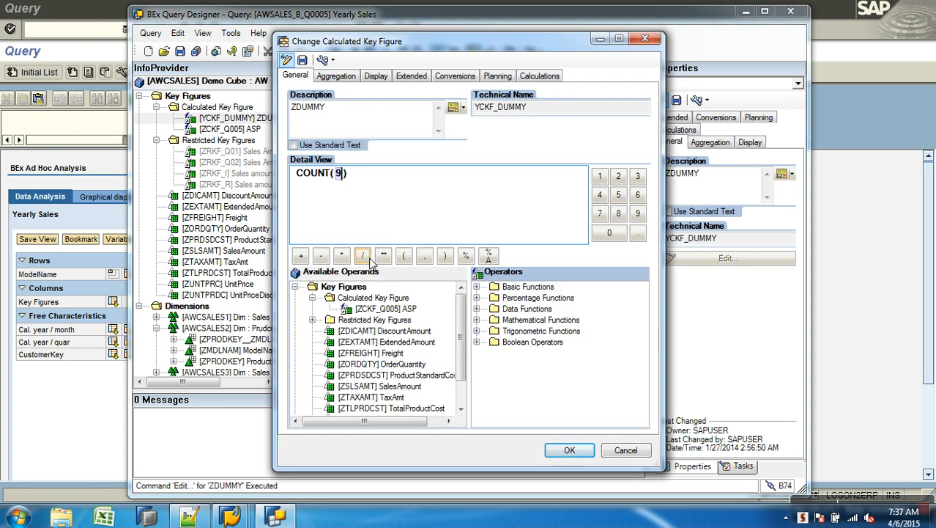
text(0)
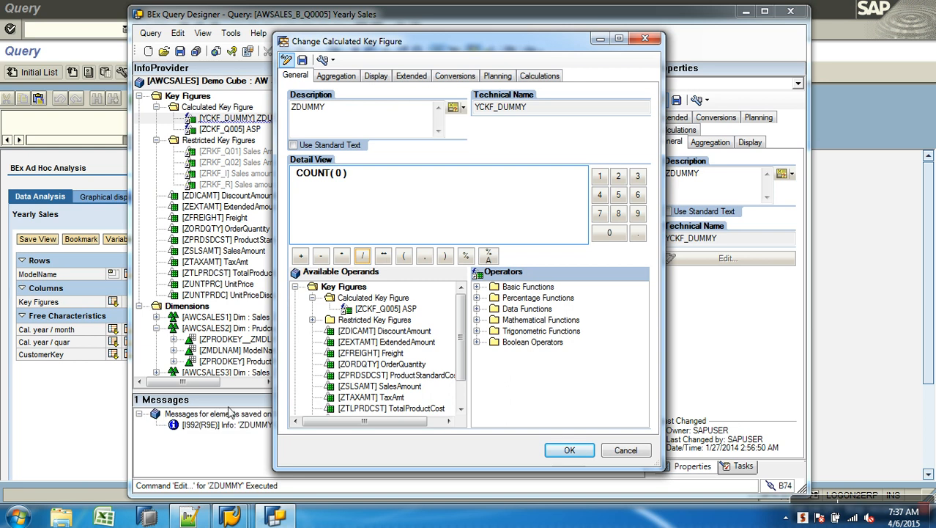
click(286, 61)
click(570, 450)
- Put ZDUMMY with the COUNT( 0 ) formula back in the columns, save the query, and rerun Yearly Sales in the SAP query monitor
drag(234, 118, 538, 165)
click(180, 51)
click(68, 444)
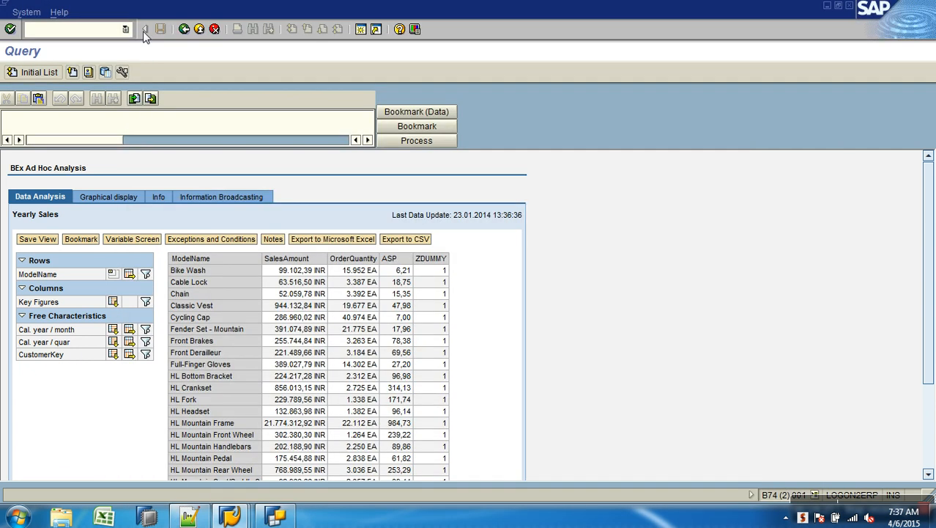
click(184, 29)
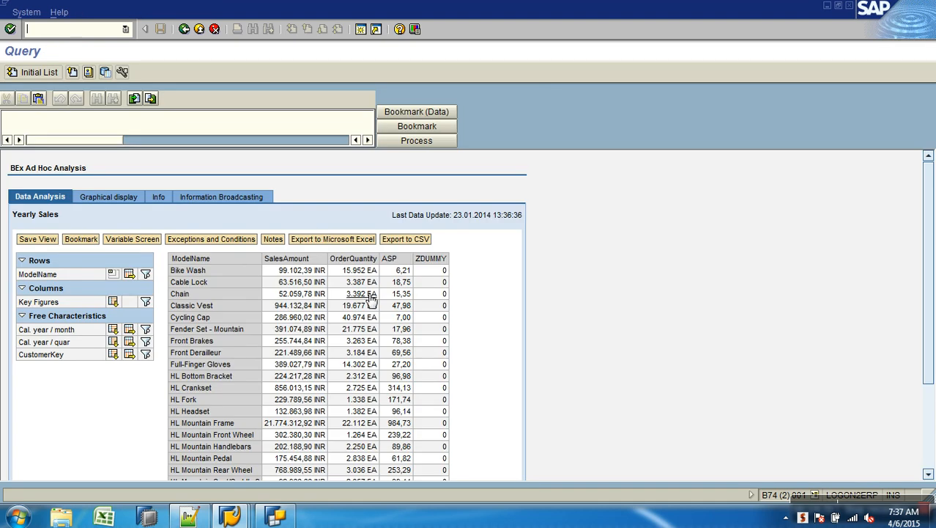
- Switch back to BEx Query Designer and remove ZDUMMY from the query's columns
click(278, 515)
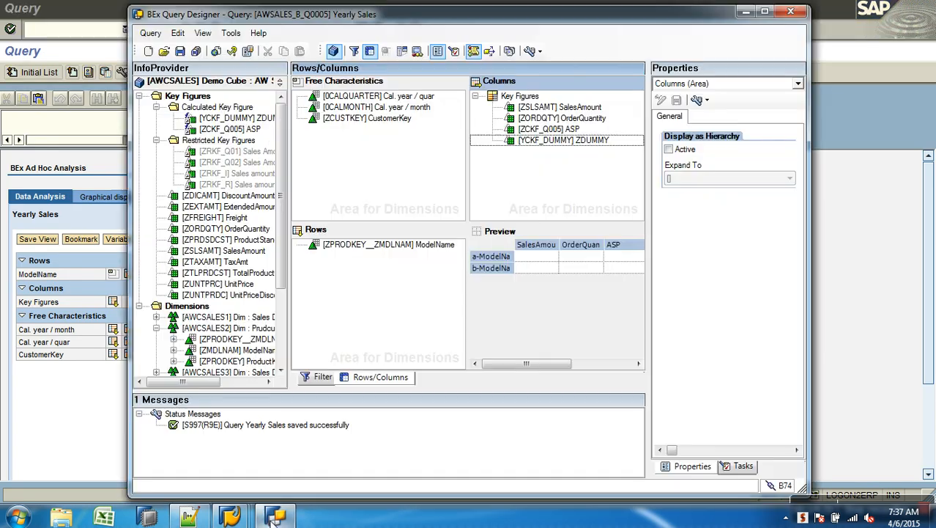
click(555, 141)
drag(555, 141, 245, 129)
- Open the ZDUMMY definition for editing, look through the data functions, and clear the COUNT( 0 ) formula
right_click(248, 119)
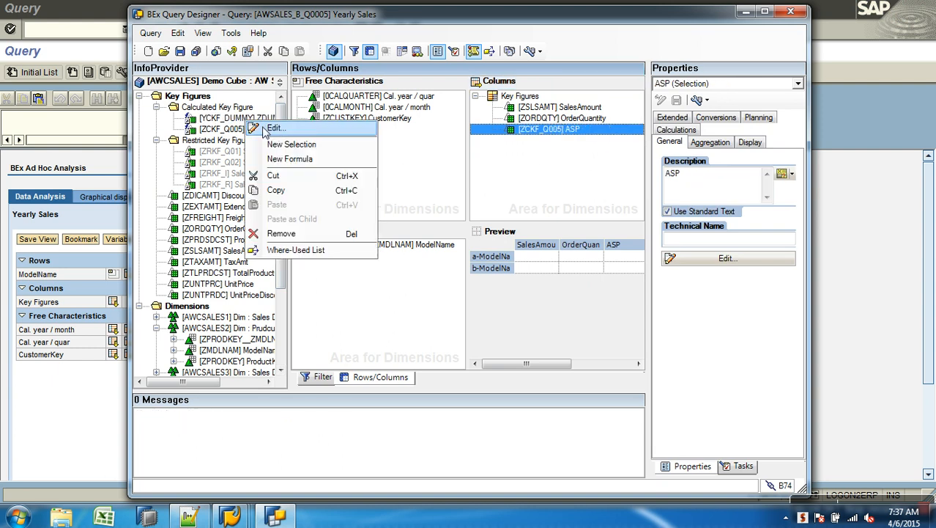
click(234, 118)
right_click(236, 120)
click(284, 132)
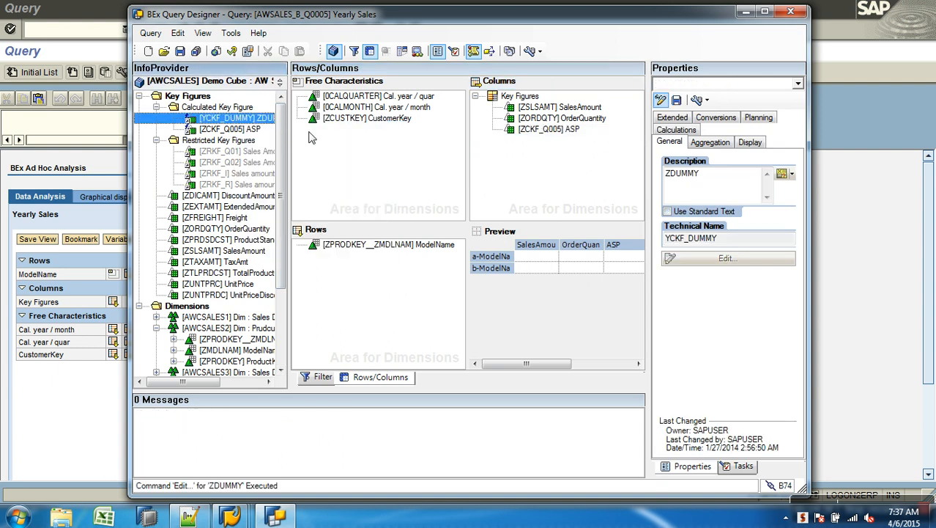
click(476, 309)
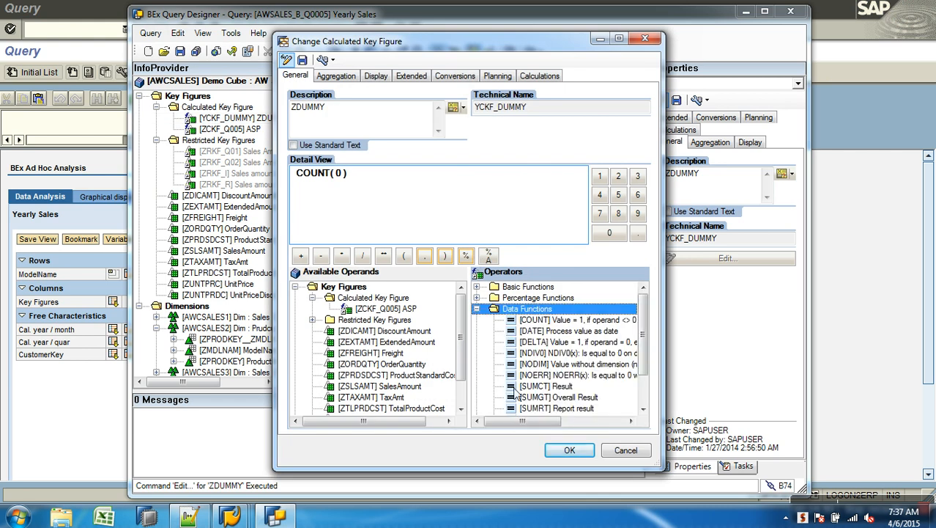
drag(642, 369, 642, 381)
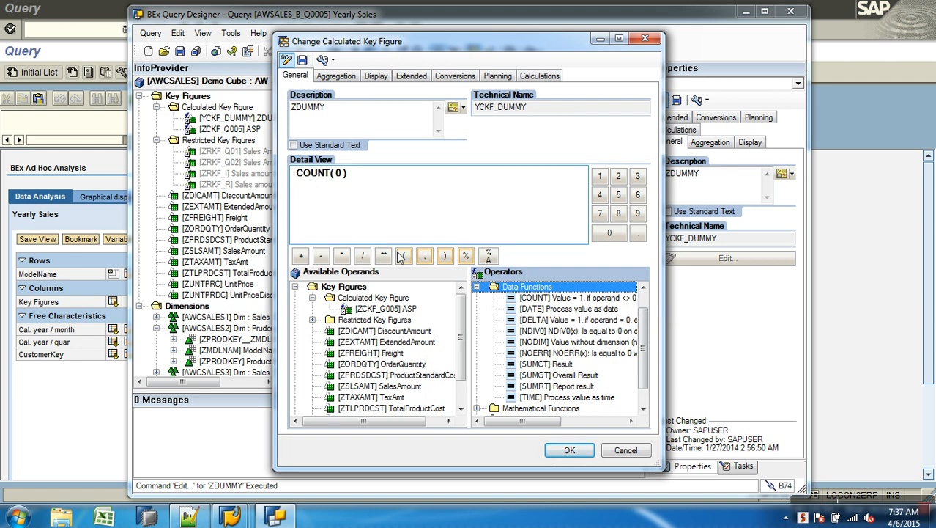
click(374, 182)
key(BackSpace)
key(BackSpace)
key(BackSpace)
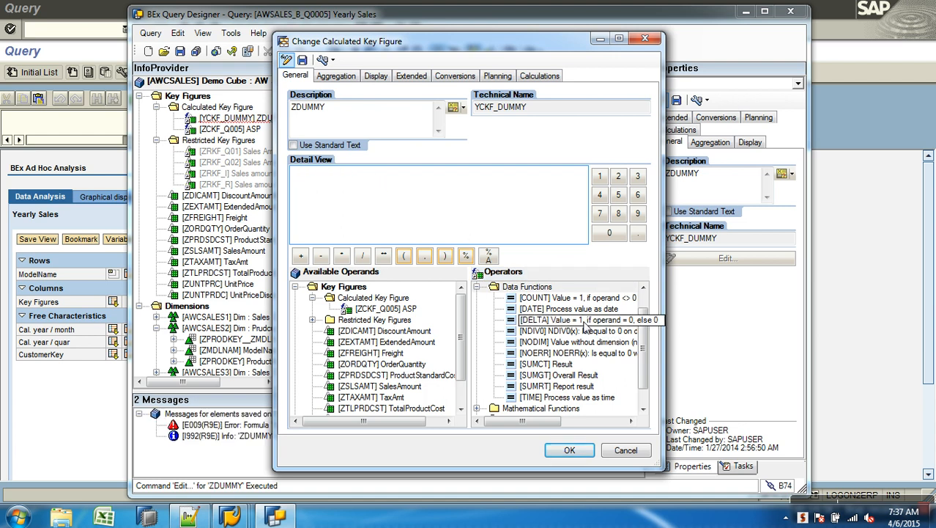
- Try the DELTA data function with operand 0 in the ZDUMMY formula, and clear it
double_click(583, 320)
click(614, 236)
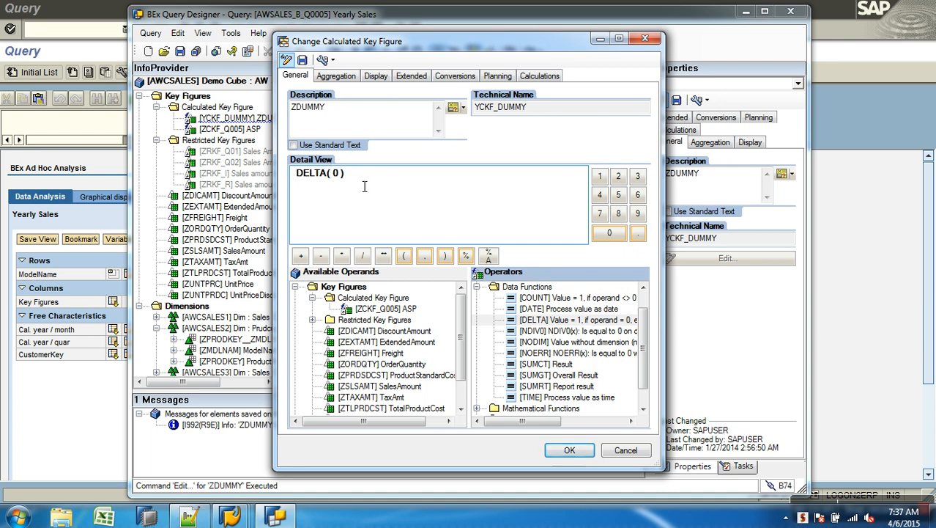
key(BackSpace)
key(BackSpace)
key(BackSpace)
key(BackSpace)
key(BackSpace)
key(BackSpace)
key(BackSpace)
key(BackSpace)
key(BackSpace)
key(BackSpace)
- Build the ZDUMMY formula as DATE( 5 ) with the DATE data function, then save and close the definition
click(573, 309)
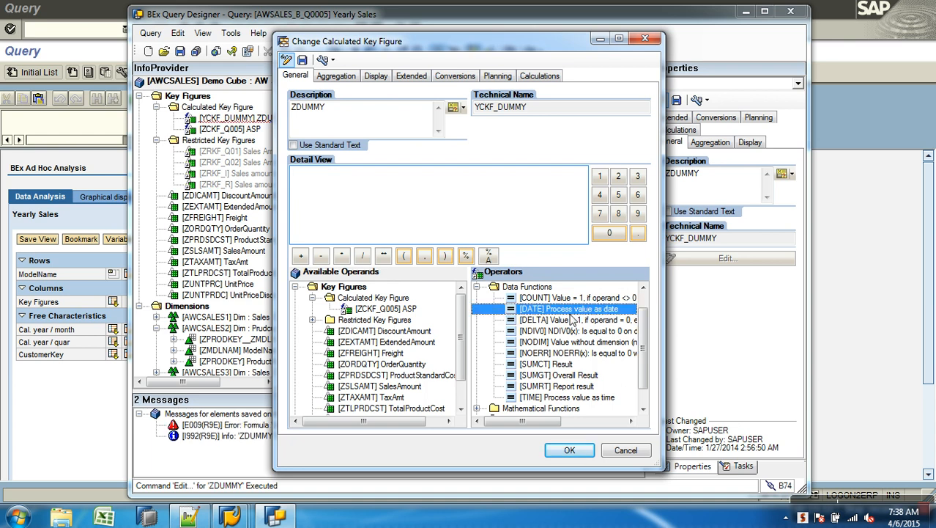
double_click(566, 309)
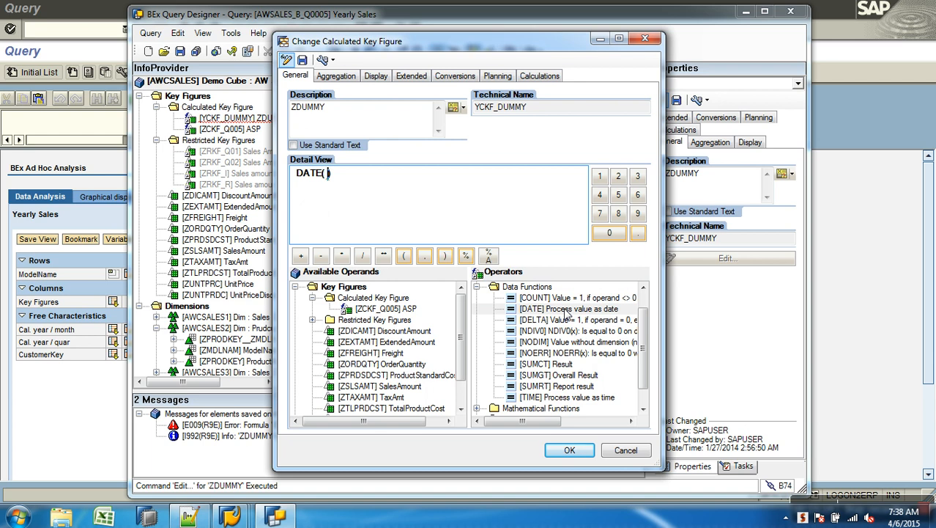
click(619, 195)
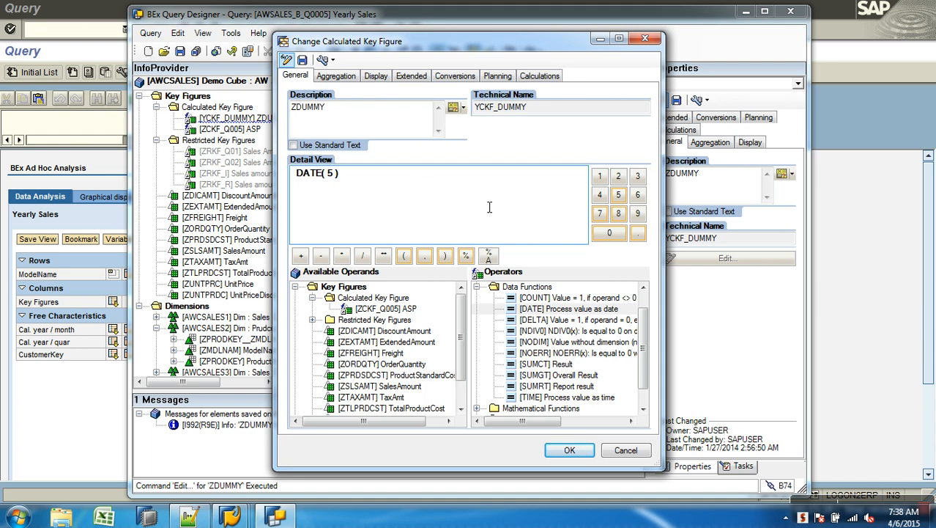
click(306, 62)
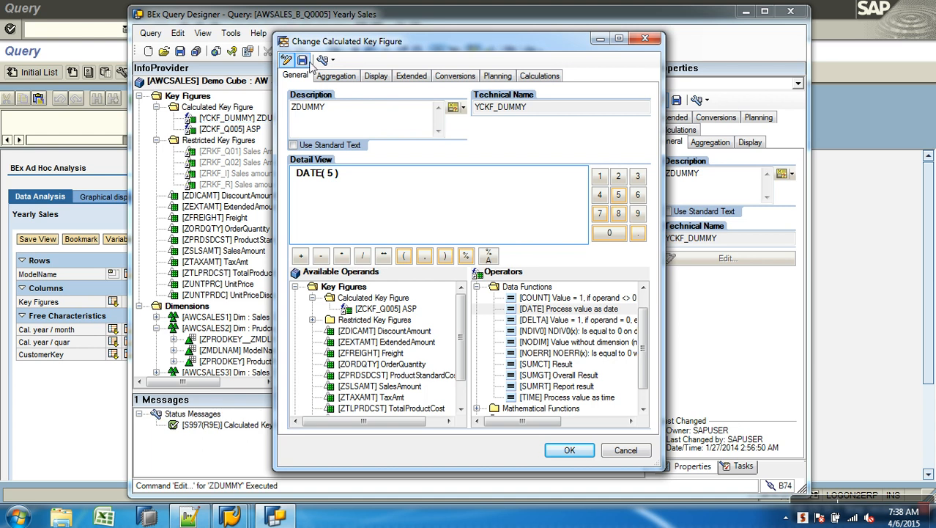
click(570, 451)
- Add ZDUMMY to the columns beneath ASP and save the Yearly Sales query
drag(231, 118, 513, 141)
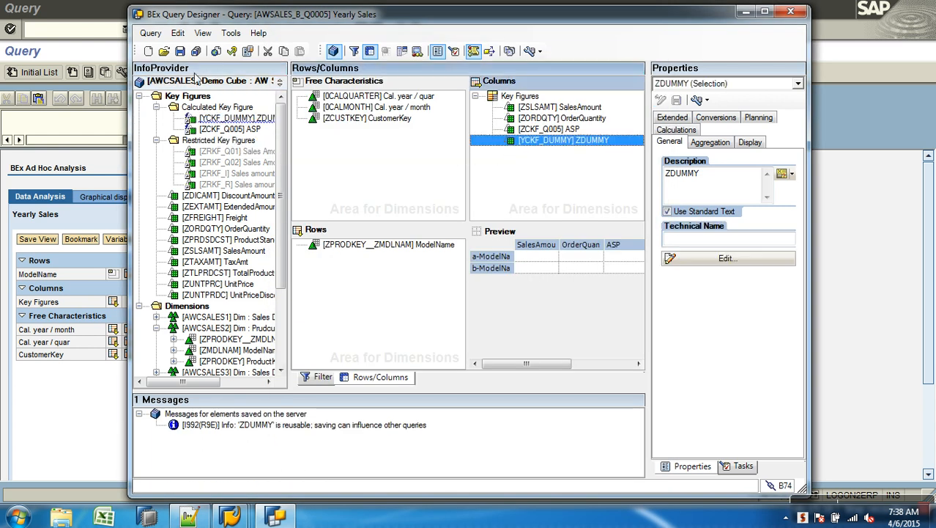
click(179, 50)
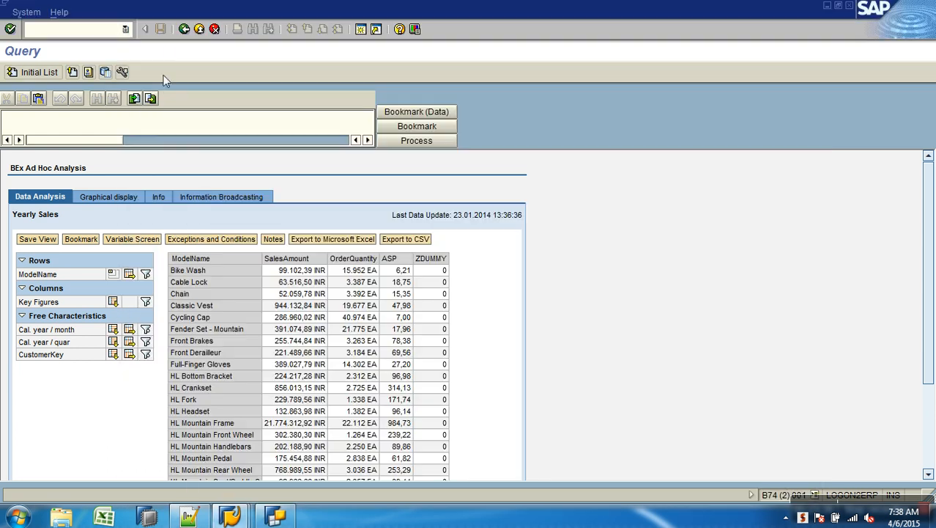
- Rerun the Yearly Sales query in the SAP Query Monitor to check the ZDUMMY values
click(183, 29)
click(27, 76)
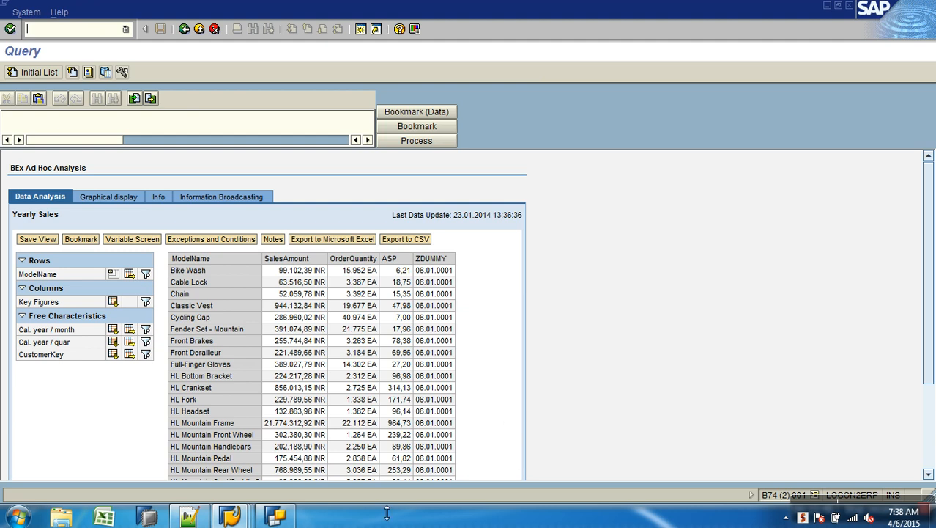
- Switch to BEx Query Designer, remove ZDUMMY from the columns, and clear the DATE( 5 ) formula in its definition
click(287, 513)
click(566, 141)
key(Delete)
right_click(242, 119)
click(251, 126)
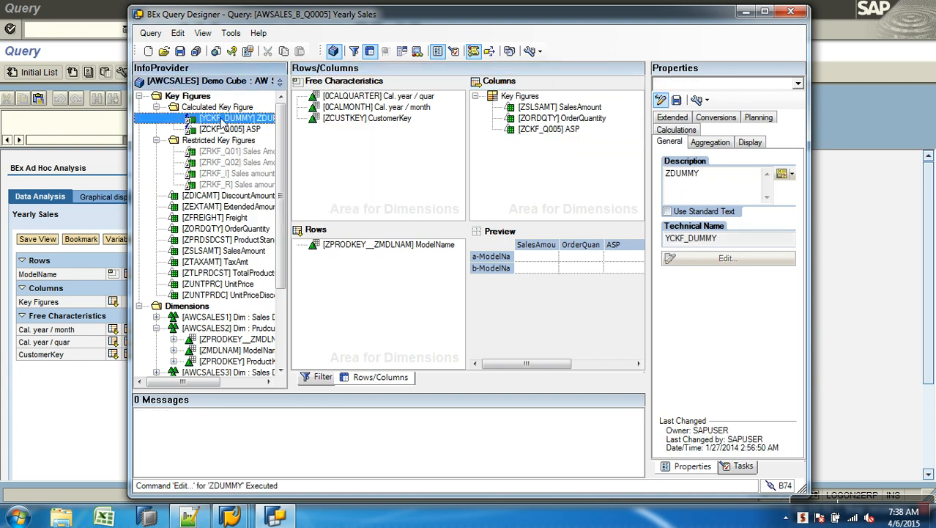
click(477, 309)
click(372, 198)
key(BackSpace)
key(BackSpace)
key(BackSpace)
key(BackSpace)
key(BackSpace)
key(BackSpace)
key(BackSpace)
key(BackSpace)
key(BackSpace)
key(BackSpace)
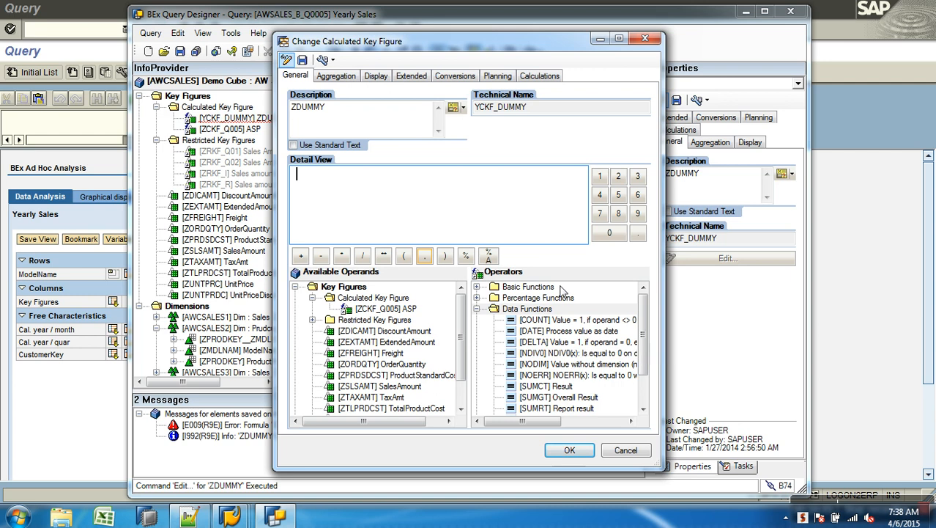
- Set the ZDUMMY formula to 100 / 0 and close the definition with the change applied
click(600, 176)
double_click(617, 241)
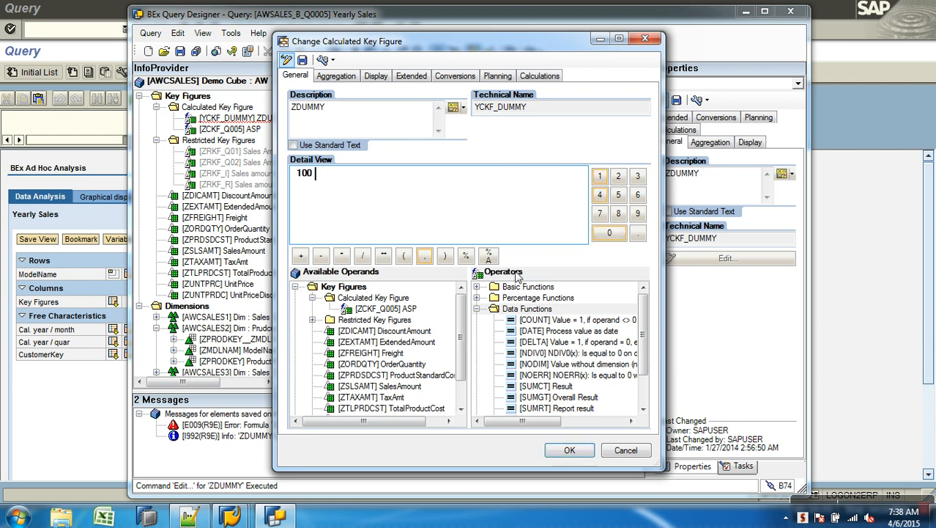
click(614, 233)
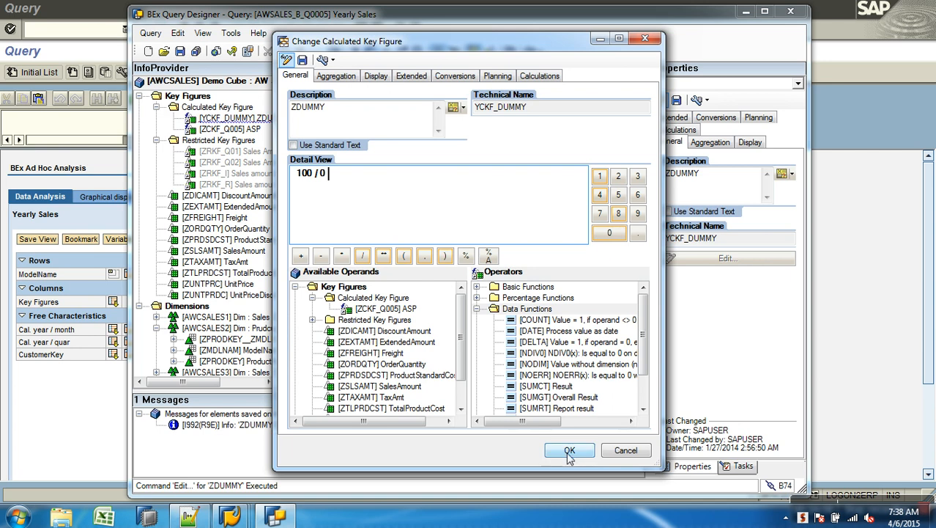
click(570, 450)
- Save Yearly Sales with ZDUMMY in the columns beneath ASP, and rerun the query in the SAP Query Monitor
drag(220, 121, 520, 143)
click(182, 54)
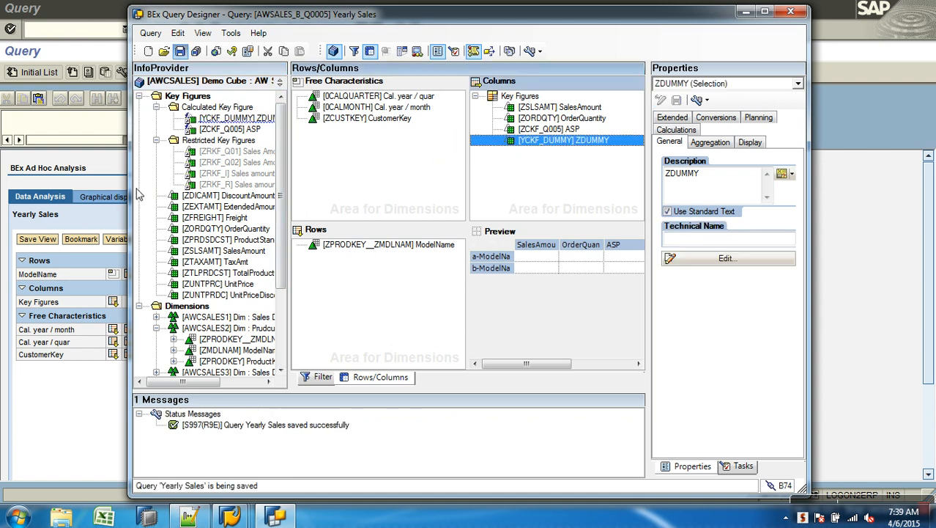
click(95, 423)
click(184, 34)
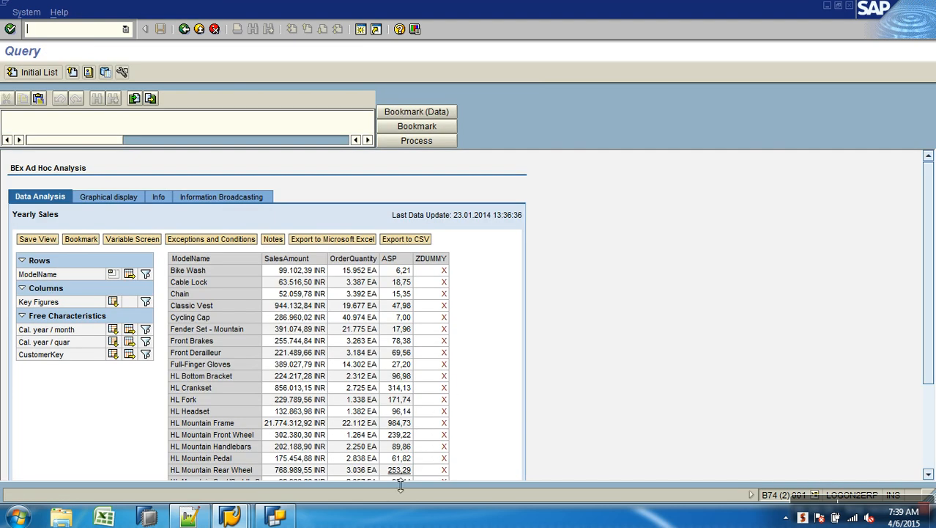
- Back in BEx Query Designer, remove ZDUMMY from the columns and clear its 100 / 0 formula
click(276, 517)
click(535, 140)
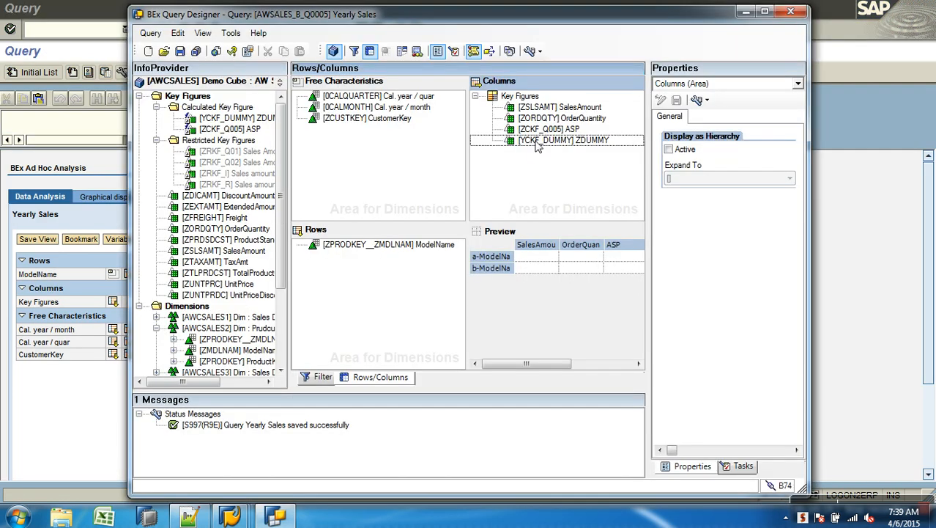
key(Delete)
right_click(251, 117)
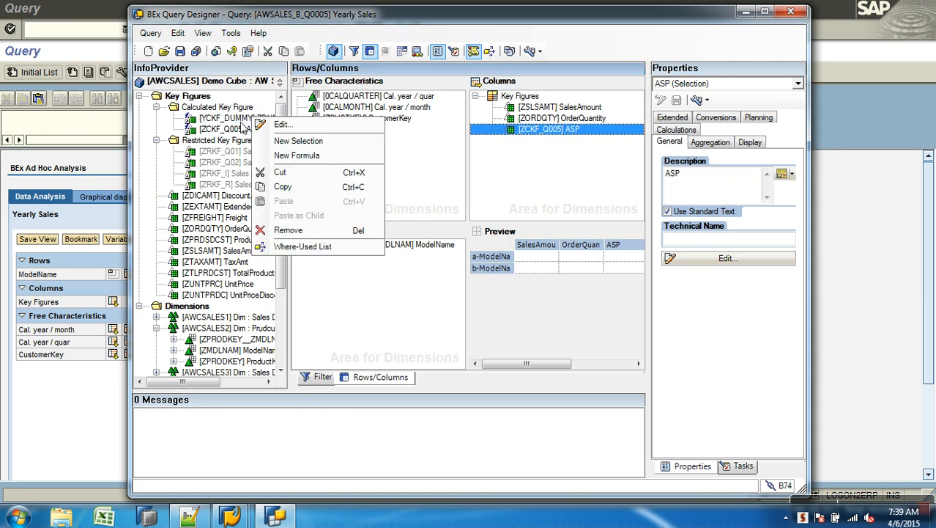
click(240, 122)
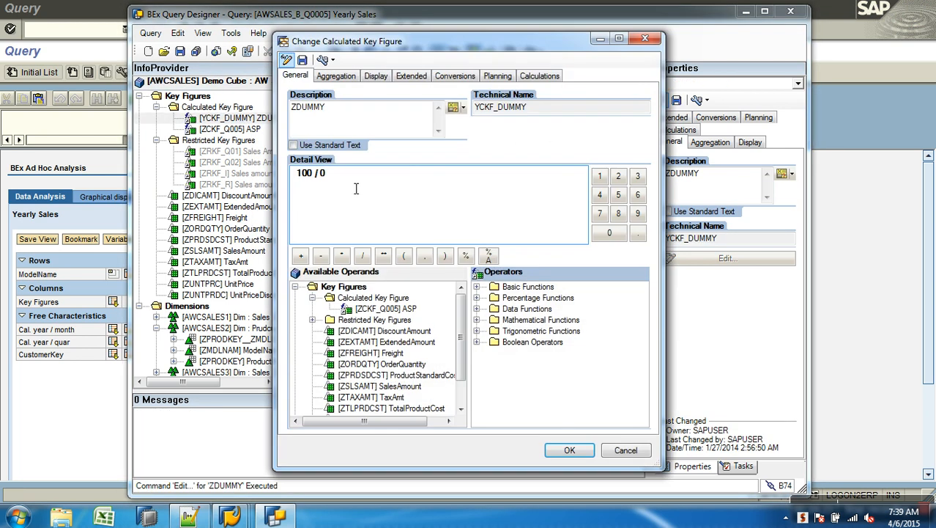
key(BackSpace)
key(BackSpace)
key(BackSpace)
key(BackSpace)
key(BackSpace)
key(BackSpace)
key(BackSpace)
- Build the ZDUMMY formula as NDIV0( ( 100 / 0 ) ) with the NDIV0 data function, and apply the definition
click(477, 308)
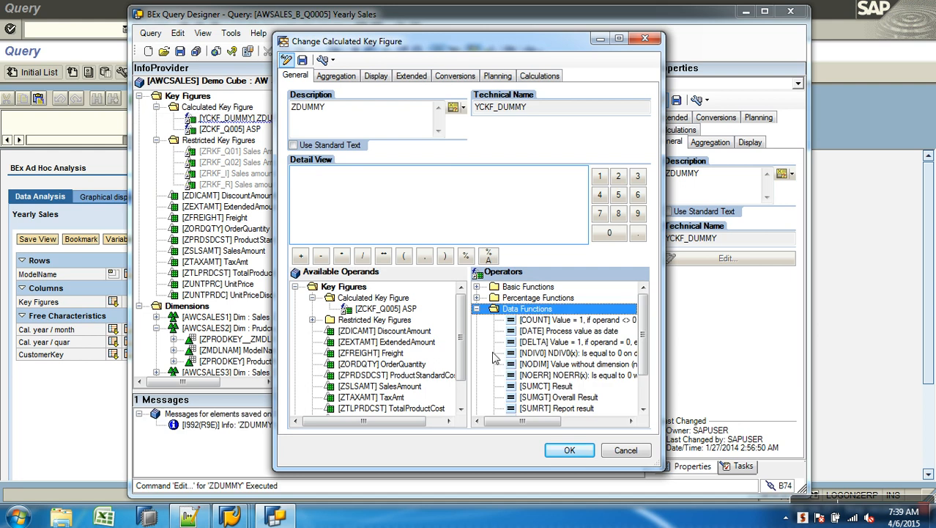
double_click(563, 358)
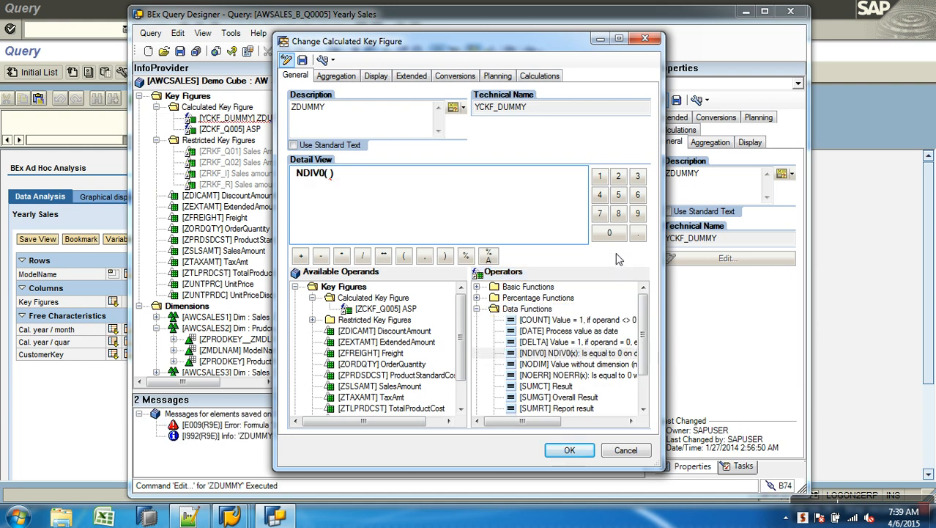
click(600, 176)
click(609, 232)
click(609, 233)
click(362, 256)
click(609, 232)
click(570, 450)
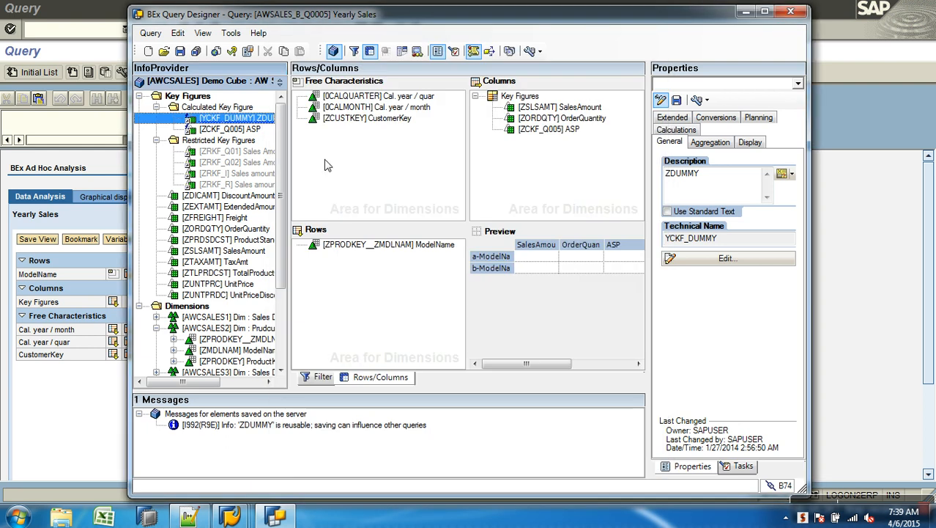
- Add ZDUMMY with its NDIV0 formula beneath ASP in the saved Yearly Sales query, and rerun the query in SAP
drag(260, 119, 499, 147)
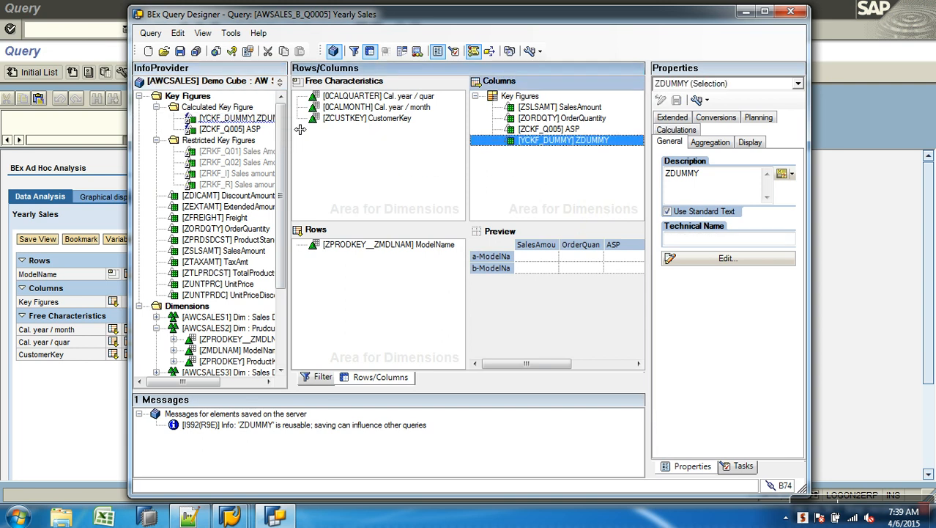
click(180, 51)
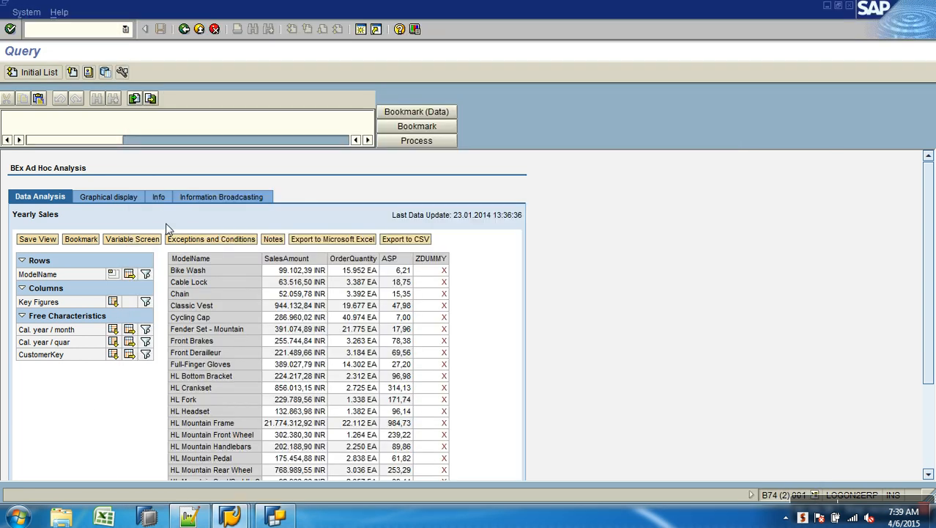
click(201, 28)
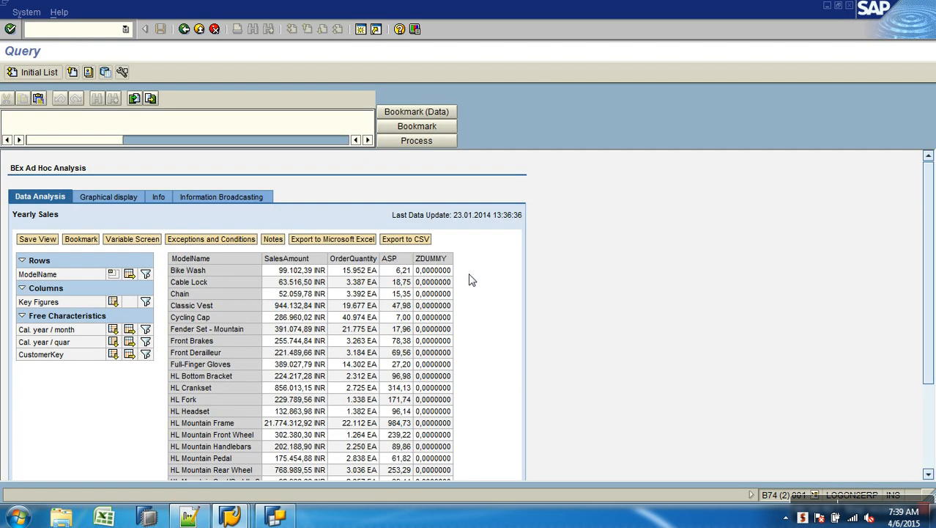
- In BEx Query Designer, remove ZDUMMY from the columns and clear the NDIV0( ( 100 / 0 ) ) formula from its definition
click(275, 515)
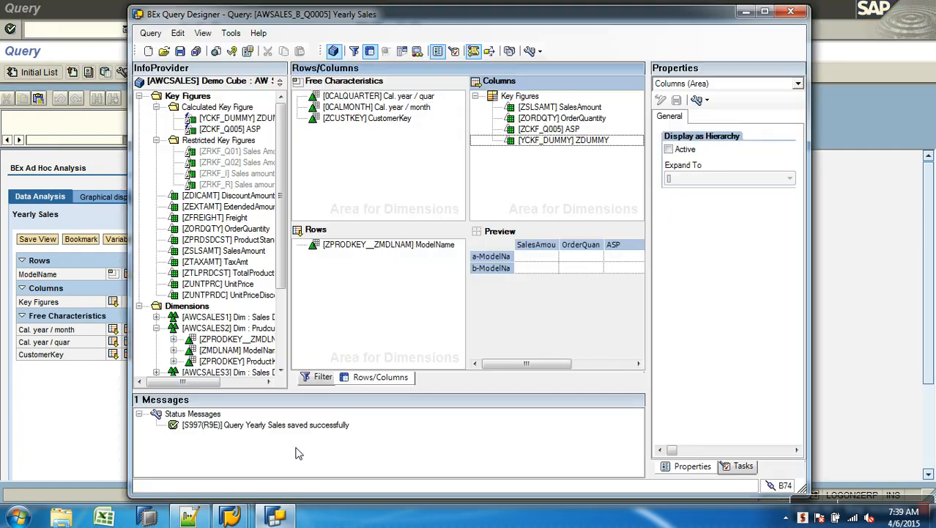
click(534, 141)
key(Delete)
click(210, 108)
right_click(207, 119)
click(208, 123)
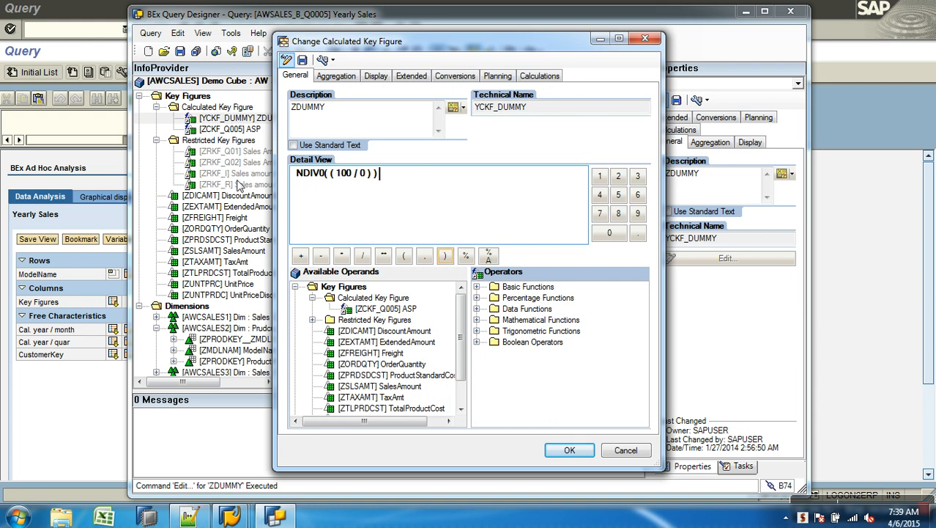
key(BackSpace)
key(BackSpace)
key(BackSpace)
key(BackSpace)
key(BackSpace)
key(BackSpace)
key(BackSpace)
key(BackSpace)
key(BackSpace)
key(BackSpace)
key(BackSpace)
key(BackSpace)
key(BackSpace)
key(BackSpace)
key(BackSpace)
key(BackSpace)
key(BackSpace)
key(BackSpace)
key(BackSpace)
key(BackSpace)
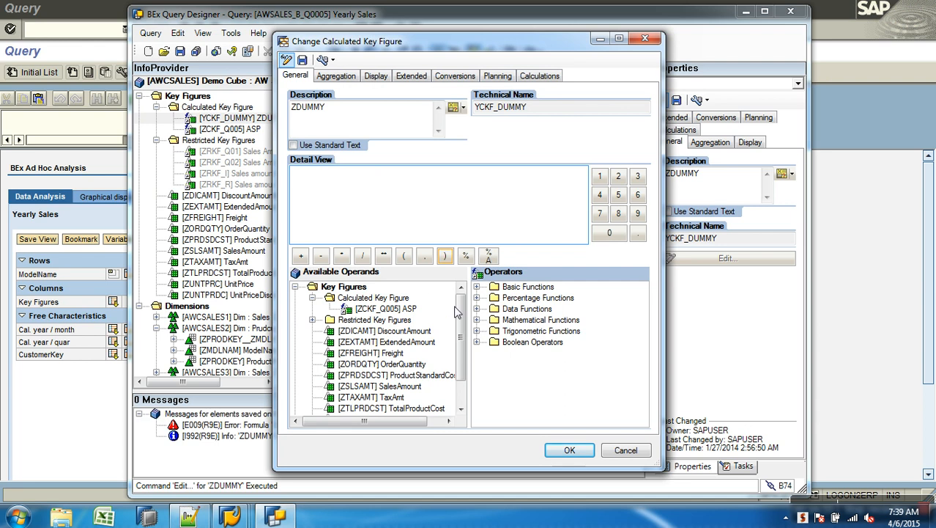
- Locate the NODIM data function, set the ZDUMMY formula to the SalesAmount key figure alone, and apply the definition
click(476, 308)
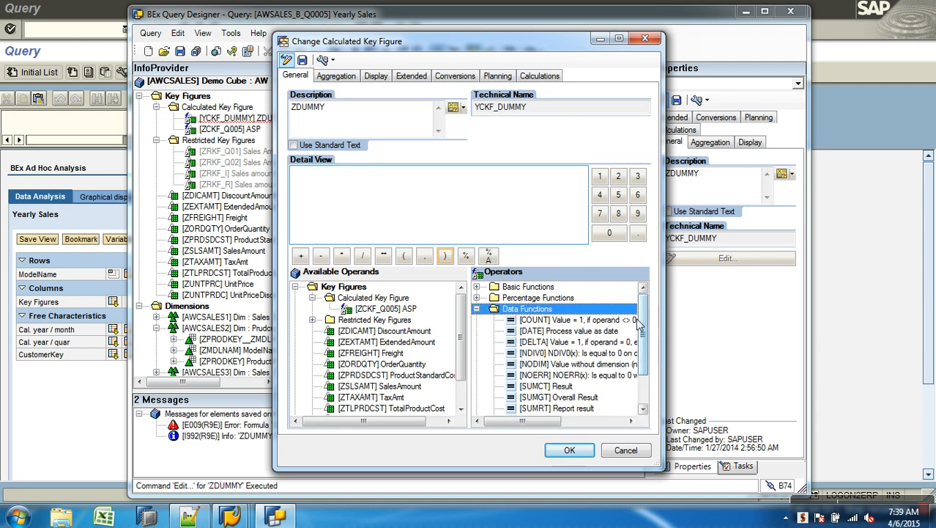
scroll(642, 315, down, 1)
click(575, 331)
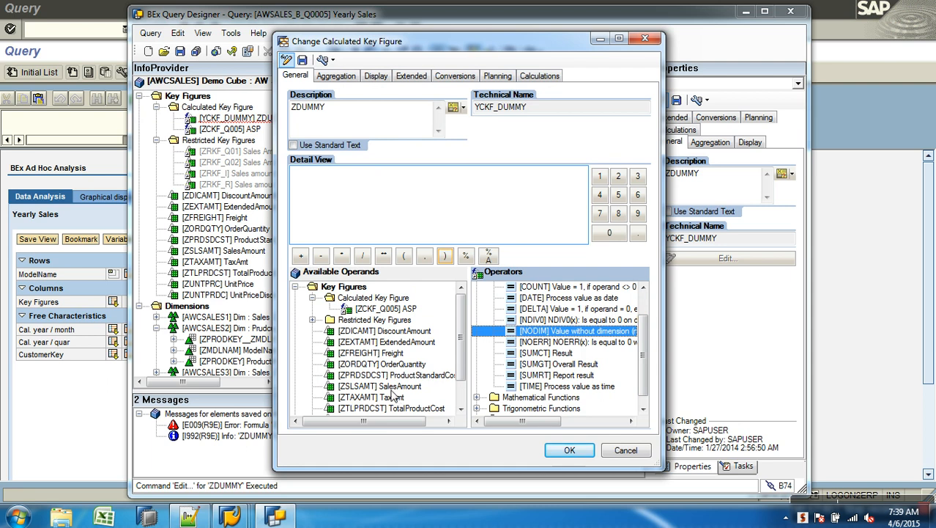
drag(392, 386, 400, 193)
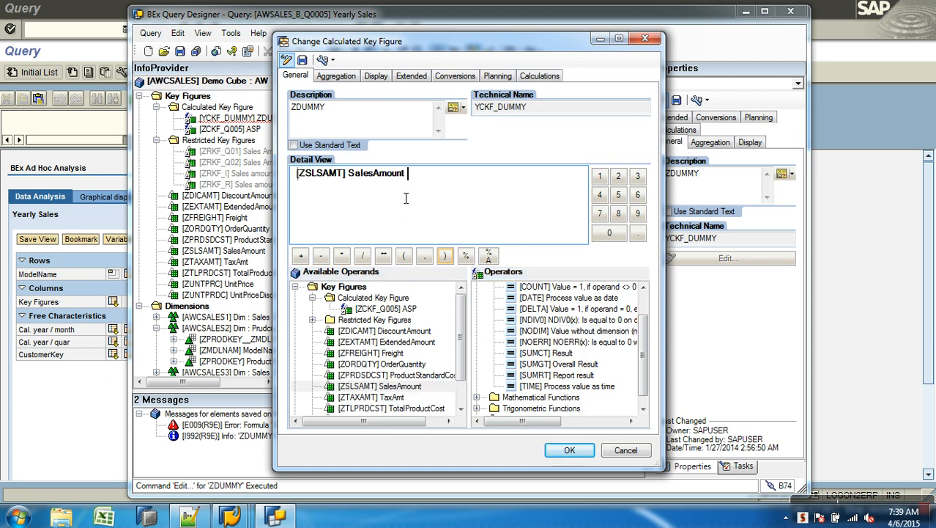
click(565, 450)
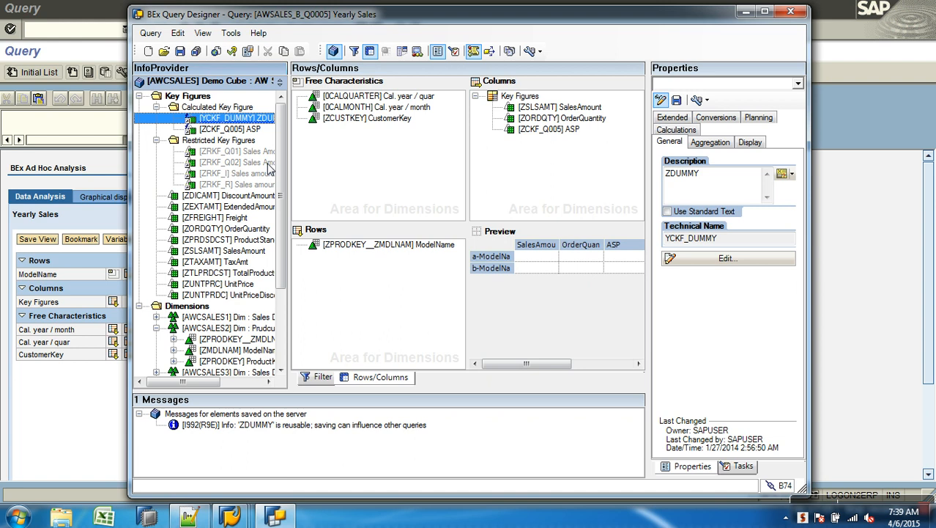
- Save Yearly Sales with the SalesAmount-based ZDUMMY in the columns beneath ASP, and rerun the query in SAP
drag(234, 118, 542, 141)
click(180, 51)
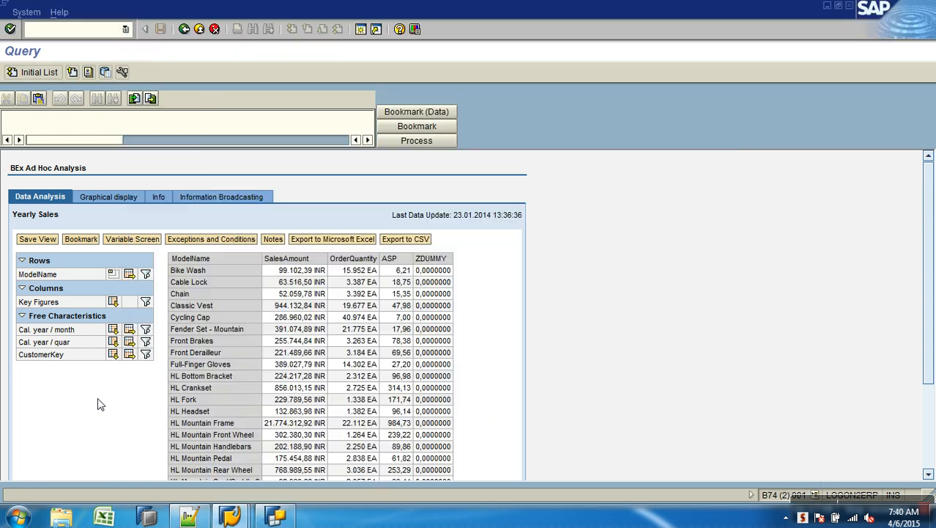
click(184, 28)
click(44, 74)
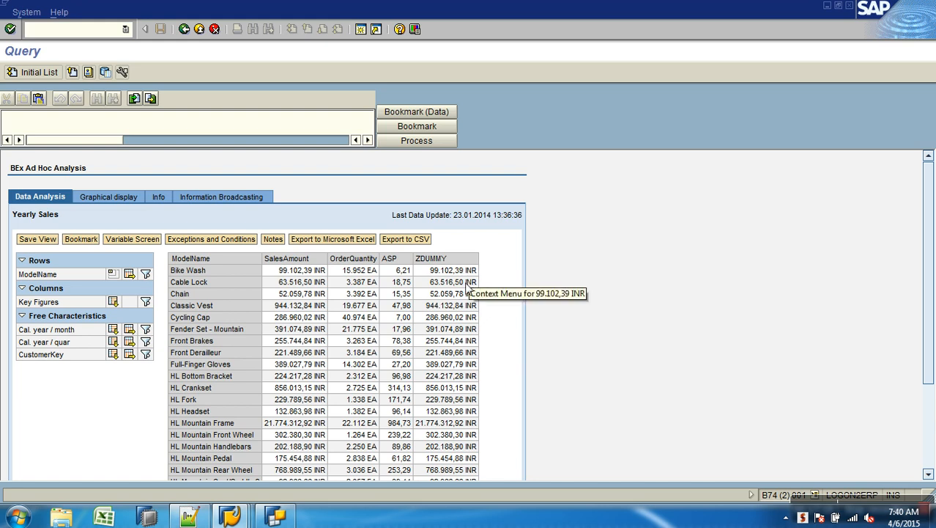
- Return to BEx Query Designer, remove ZDUMMY from the columns, and clear the SalesAmount operand from its formula
click(276, 517)
drag(568, 140, 252, 120)
right_click(249, 120)
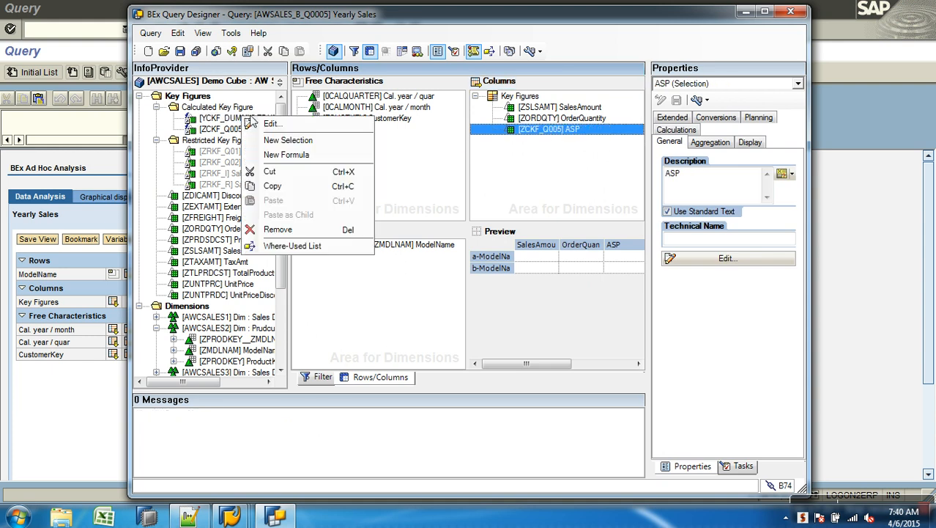
click(271, 123)
click(439, 185)
key(BackSpace)
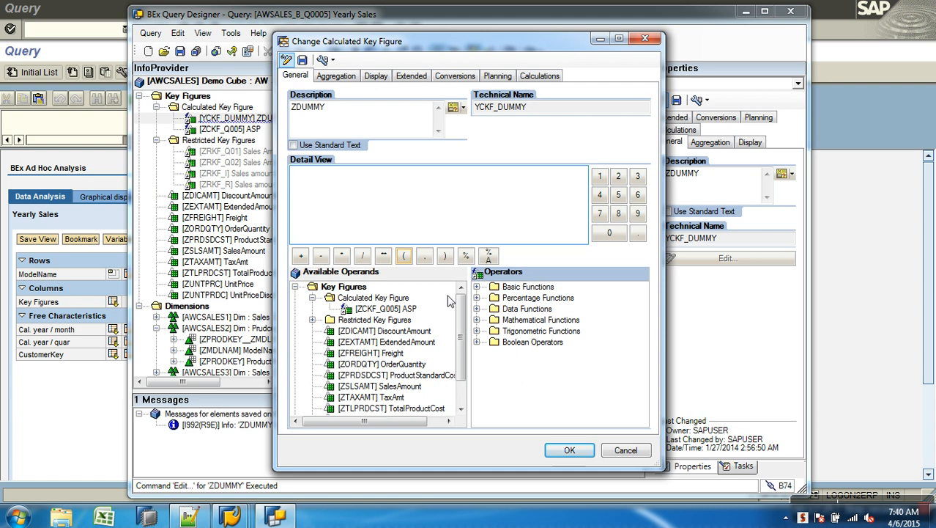
- Build the ZDUMMY formula as NODIM( SalesAmount ) with the NODIM data function, apply it, and save the query
click(476, 308)
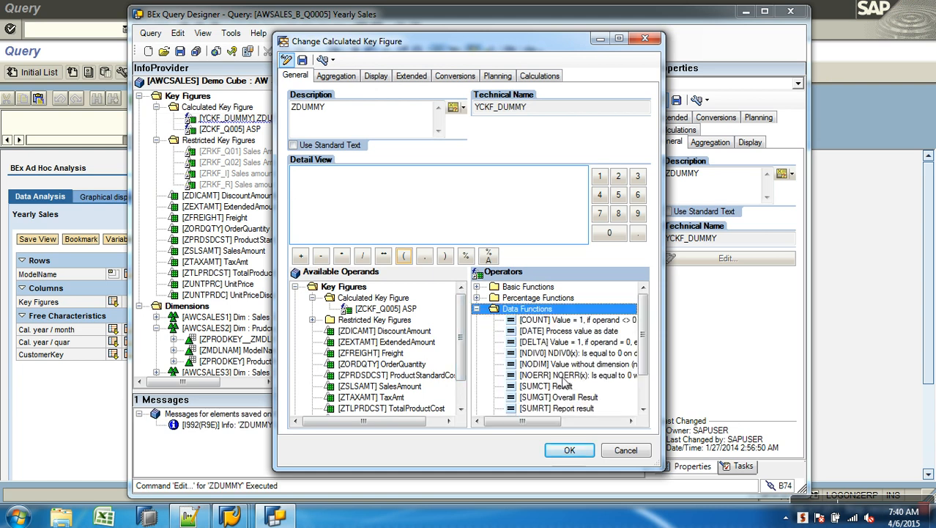
double_click(563, 364)
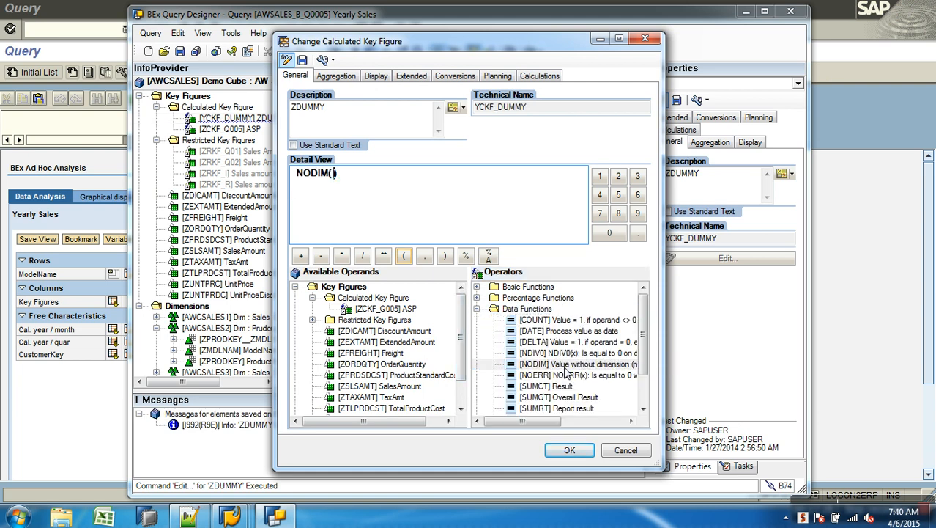
double_click(388, 386)
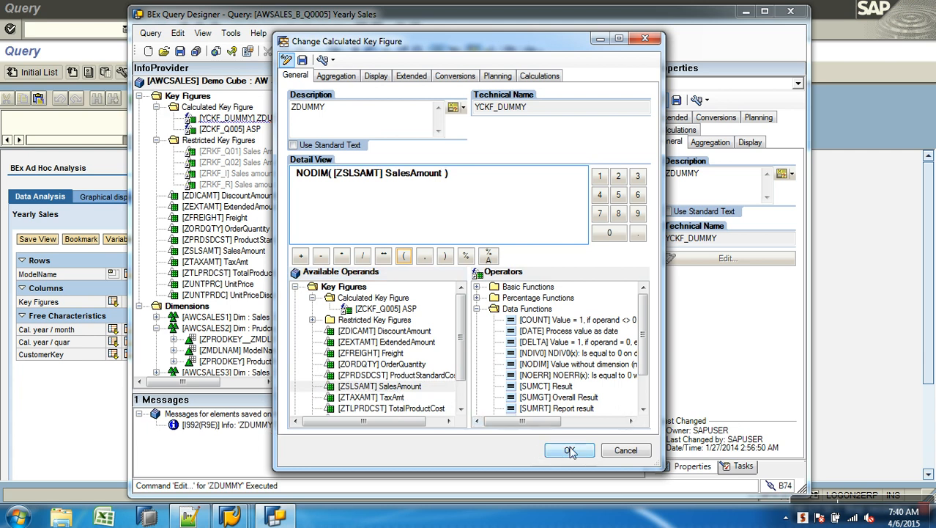
click(570, 450)
click(179, 50)
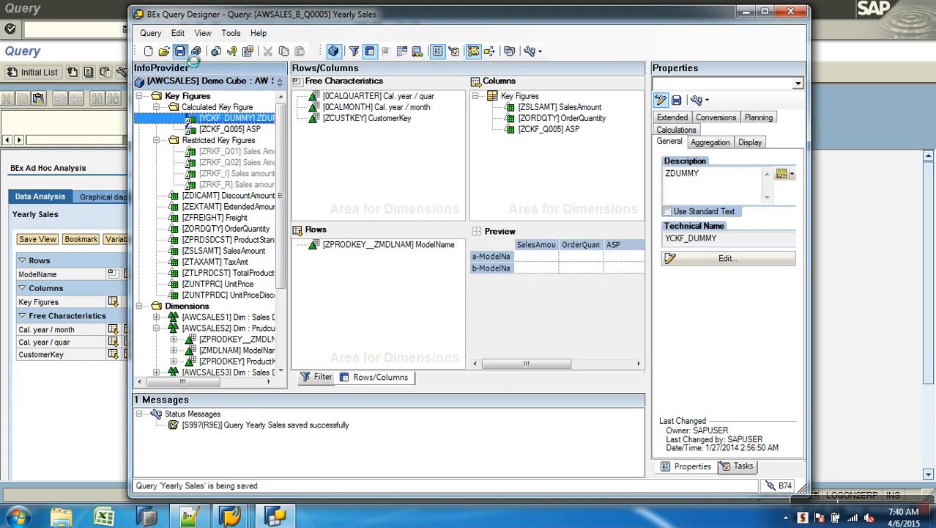
- Leave the query results in SAP, and in BEx Query Designer add ZDUMMY to the columns beneath ASP and save Yearly Sales
click(184, 28)
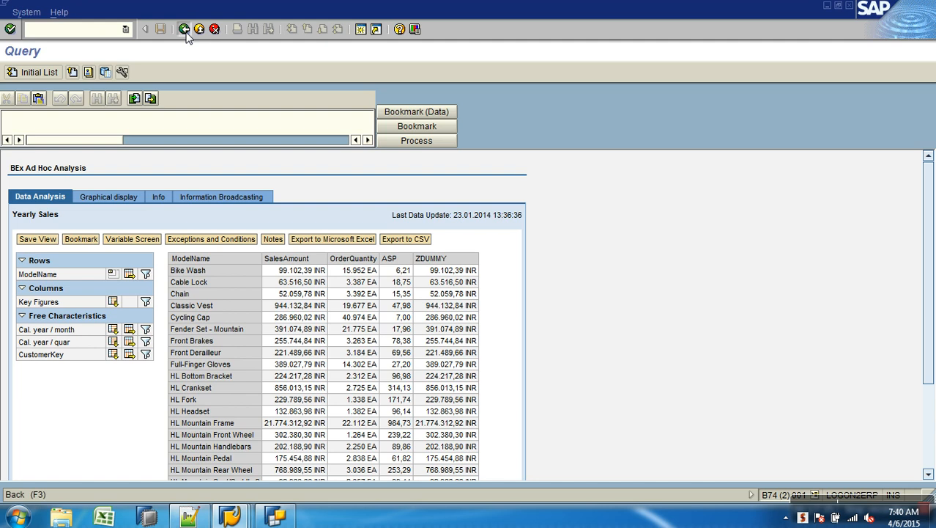
click(275, 516)
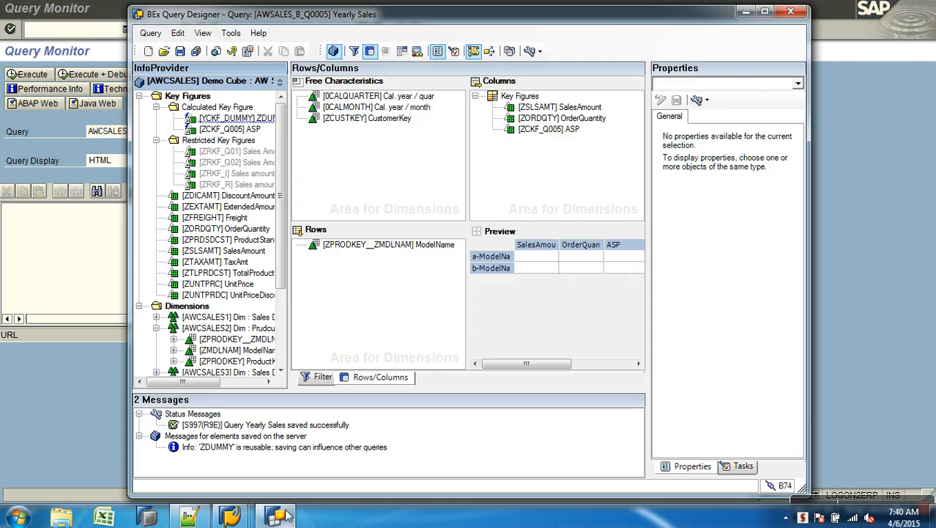
drag(240, 119, 527, 143)
click(179, 51)
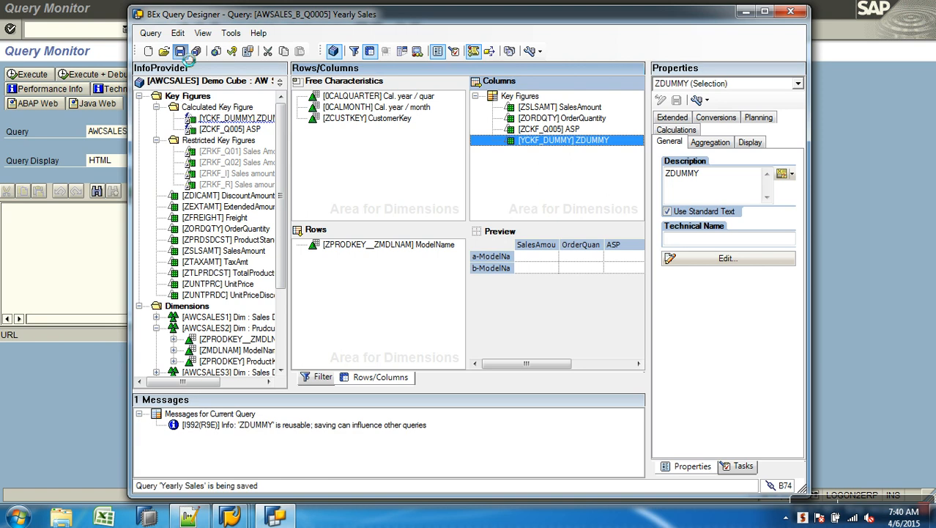
- Switch to SAP, leave the Query Monitor, reopen transaction RSRT, and execute the Yearly Sales query
click(66, 394)
click(184, 30)
text(RSRT)
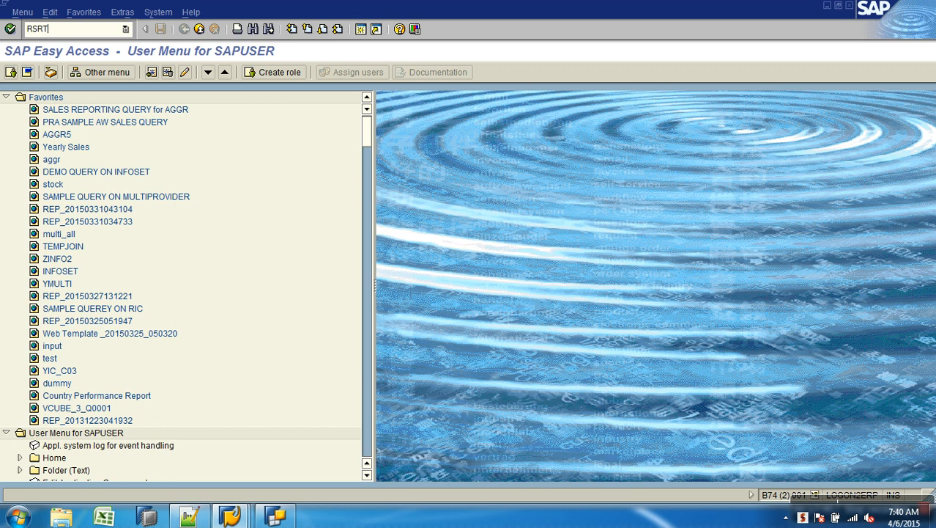
key(Return)
click(33, 75)
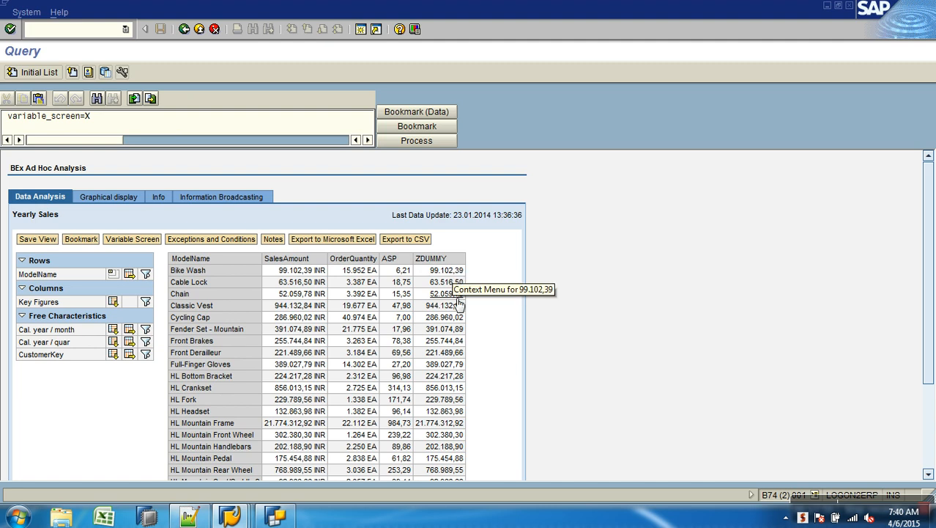
- Return to BEx Query Designer and remove ZDUMMY from the columns
click(276, 518)
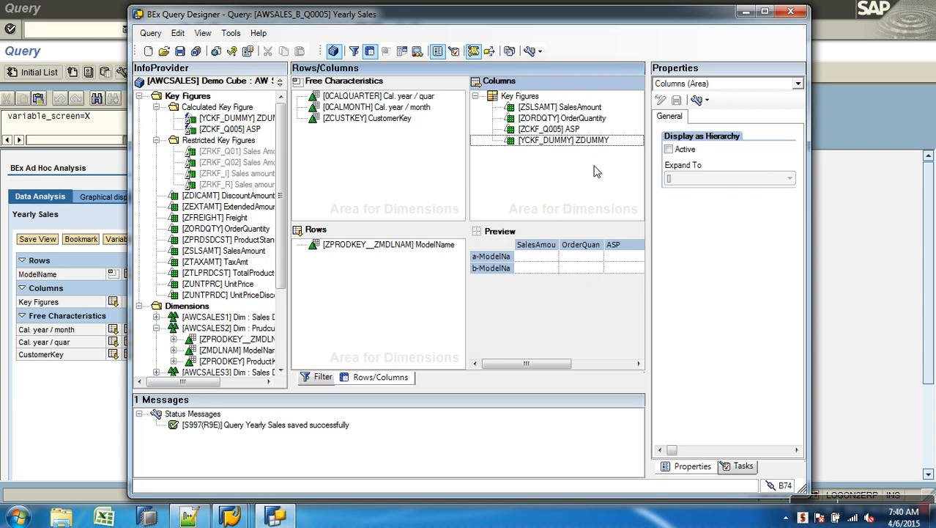
click(590, 141)
key(Delete)
double_click(237, 121)
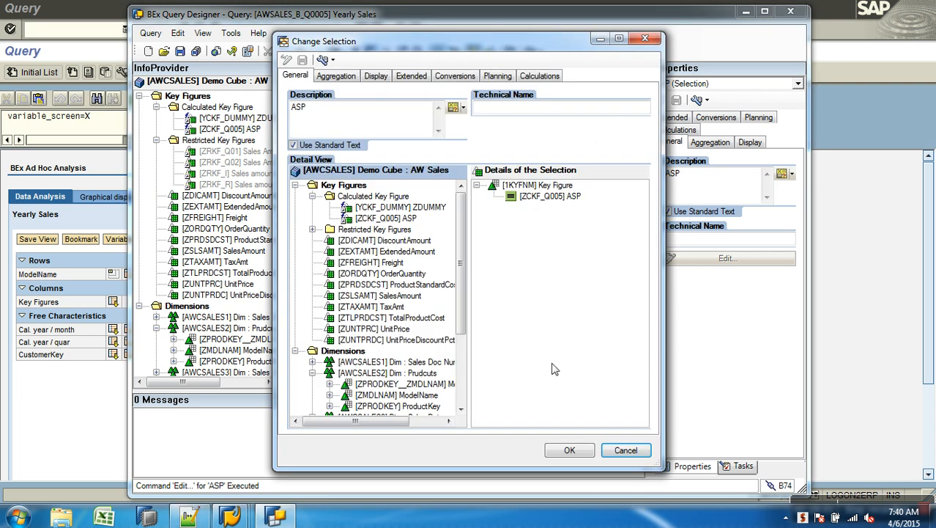
click(624, 452)
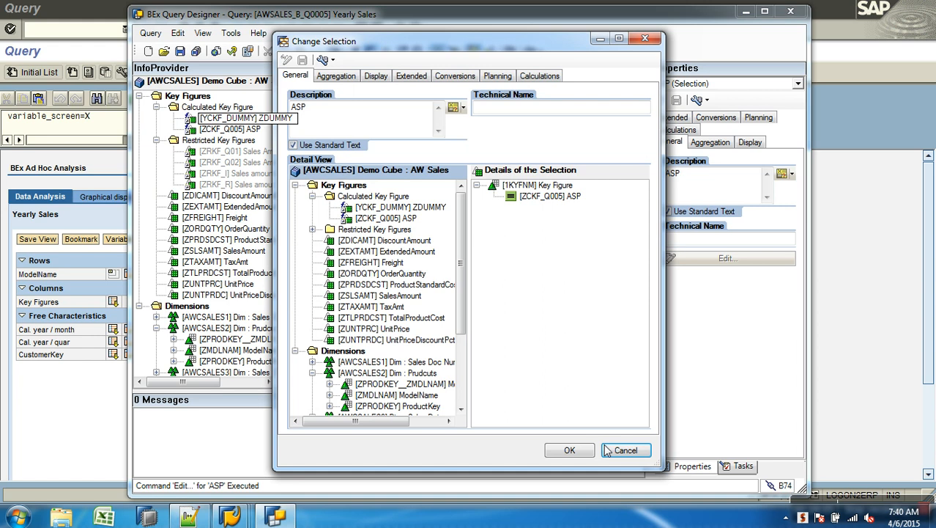
click(624, 450)
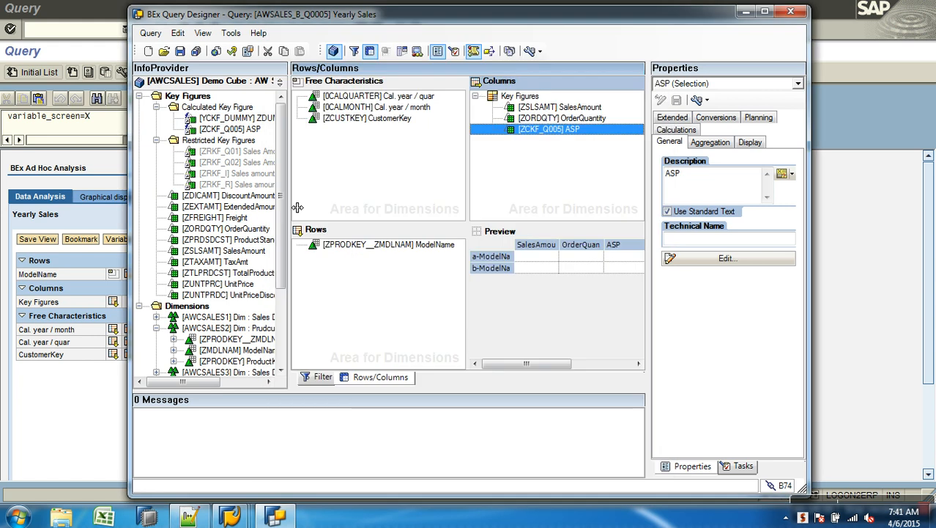
- Open the ZDUMMY calculated key figure for editing and clear its NODIM formula
right_click(270, 123)
click(253, 118)
right_click(268, 117)
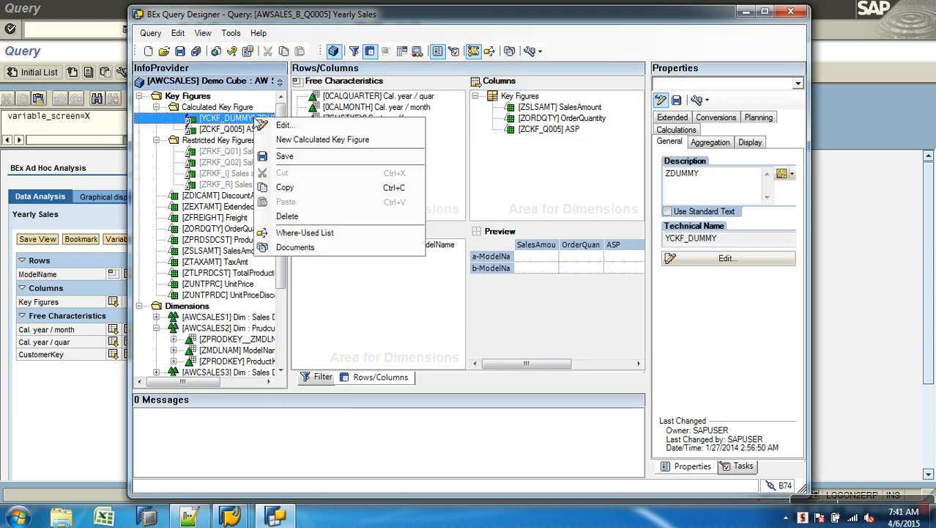
click(288, 123)
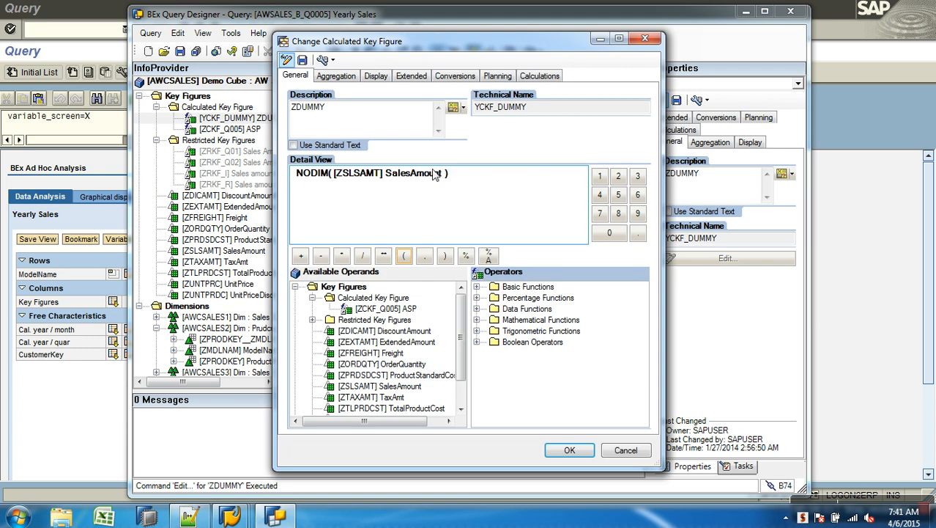
drag(449, 174, 332, 173)
key(Delete)
key(BackSpace)
- Build the ZDUMMY formula as SUMGT SalesAmount with the Overall Result data function, save the key figure, and apply it
click(477, 308)
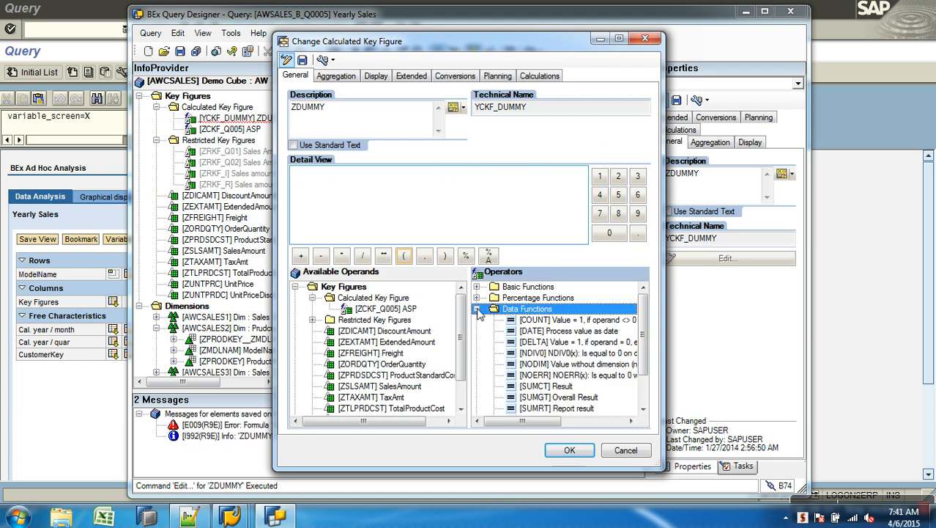
drag(644, 346, 644, 361)
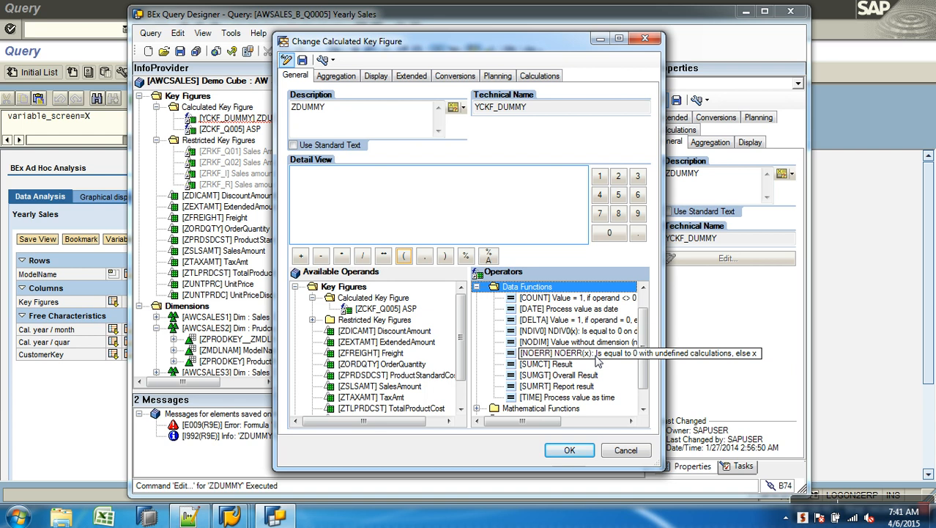
double_click(561, 375)
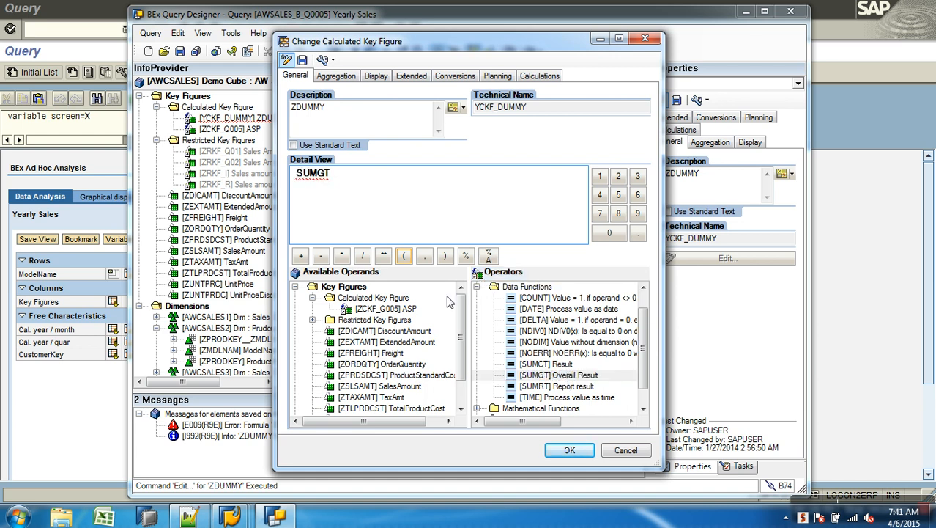
double_click(407, 387)
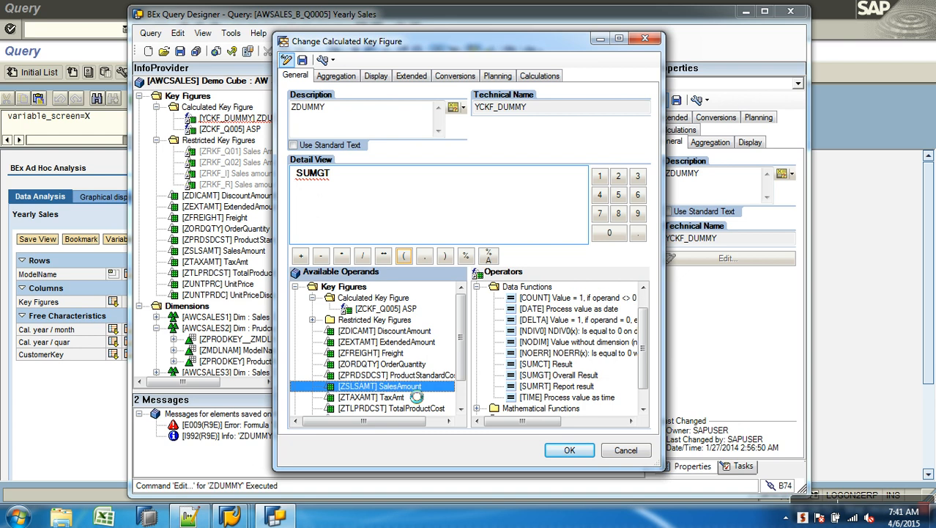
click(303, 61)
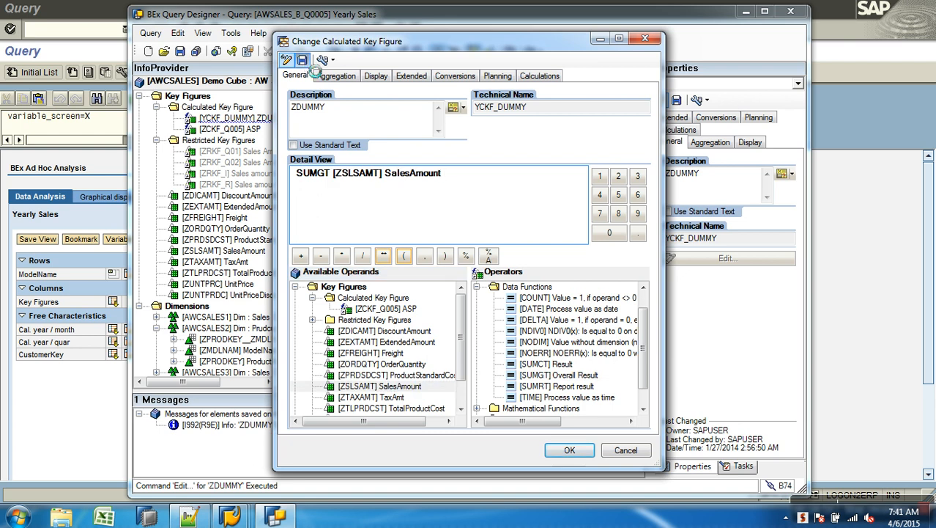
click(575, 453)
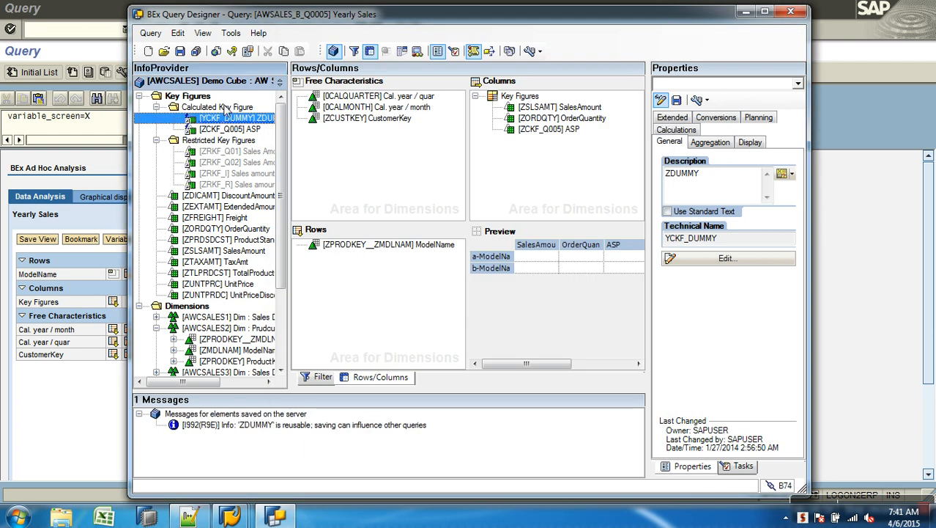
- Add the SUMGT-based ZDUMMY to the columns beneath ASP and save Yearly Sales
drag(233, 118, 513, 139)
click(179, 51)
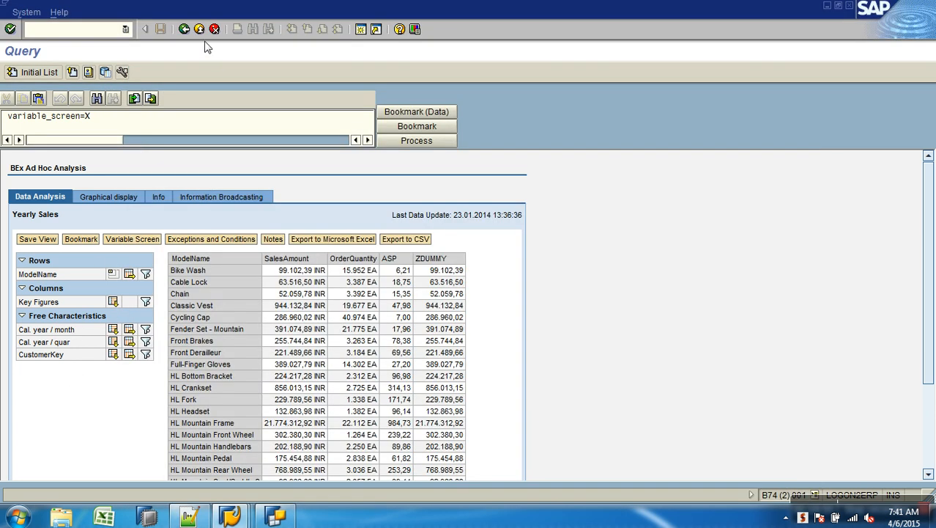
- Rerun Yearly Sales in SAP and go to the last result rows to compare ZDUMMY with the Overall Result
click(184, 29)
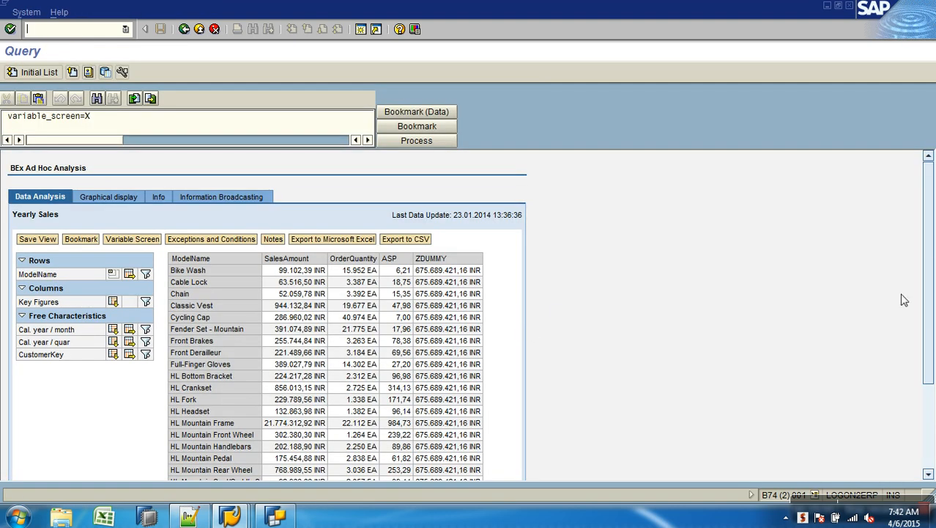
drag(929, 262, 932, 402)
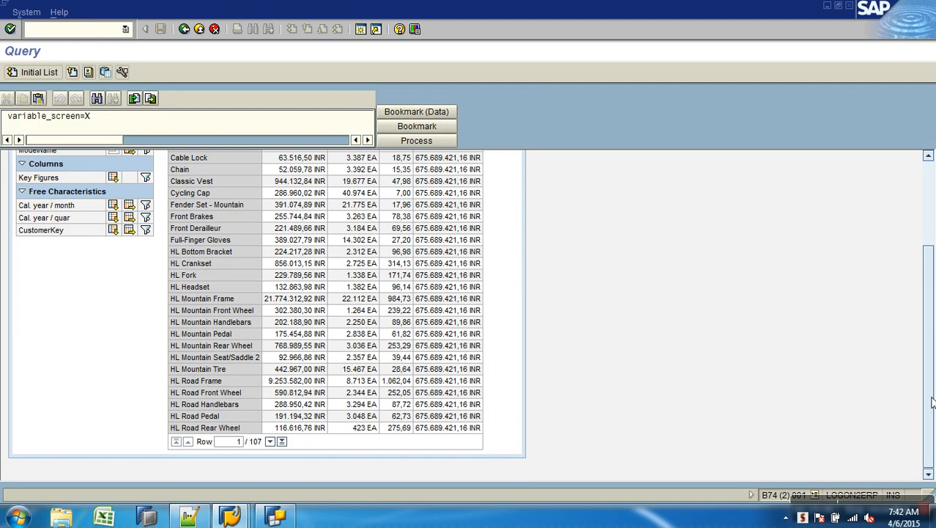
click(281, 440)
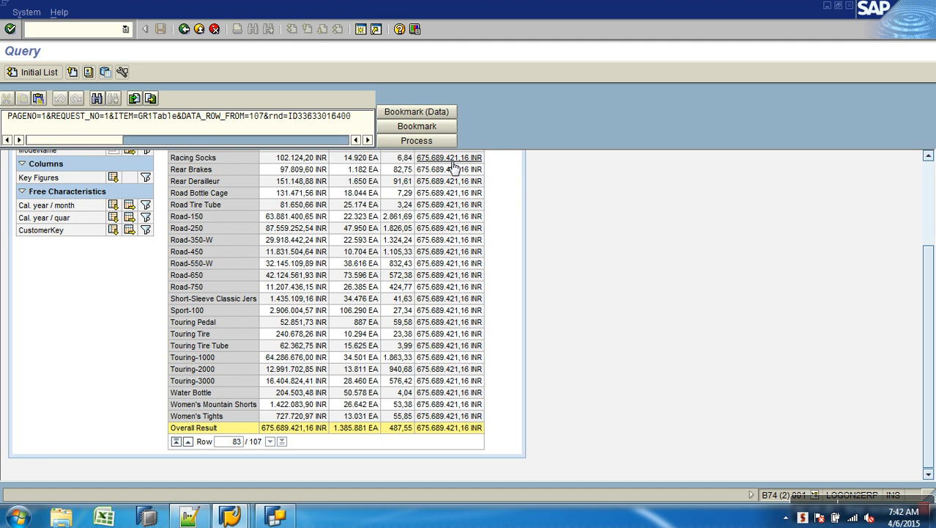
- Return to BEx Query Designer, take ZDUMMY out of the columns, and cancel the ASP selection dialog
click(275, 517)
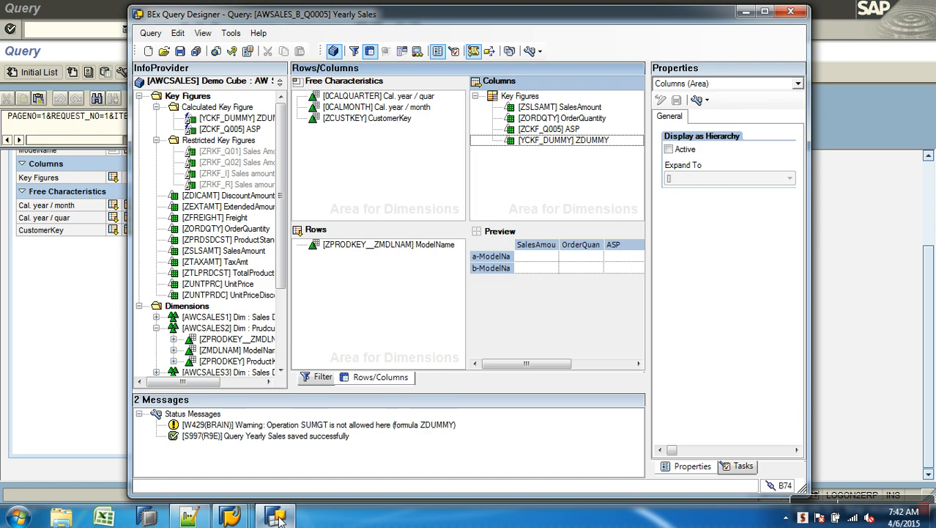
click(554, 140)
drag(556, 140, 253, 130)
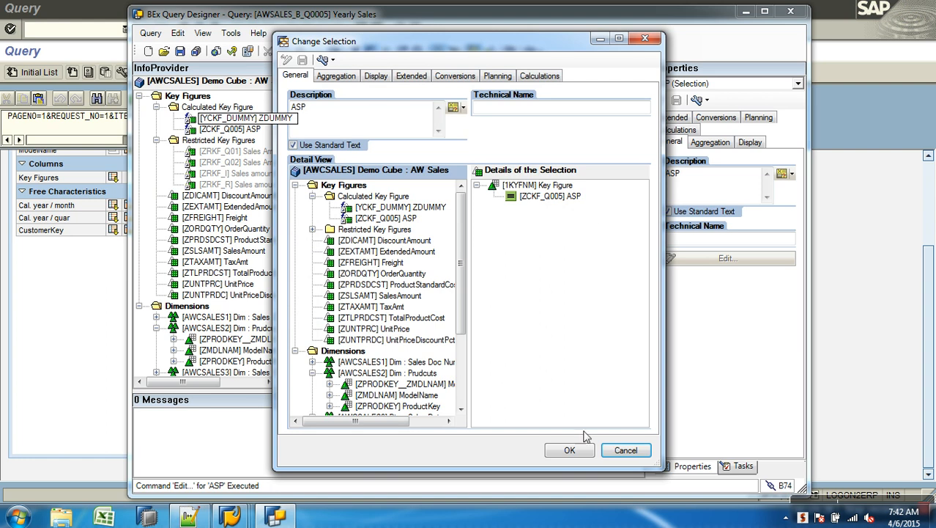
click(625, 450)
click(624, 447)
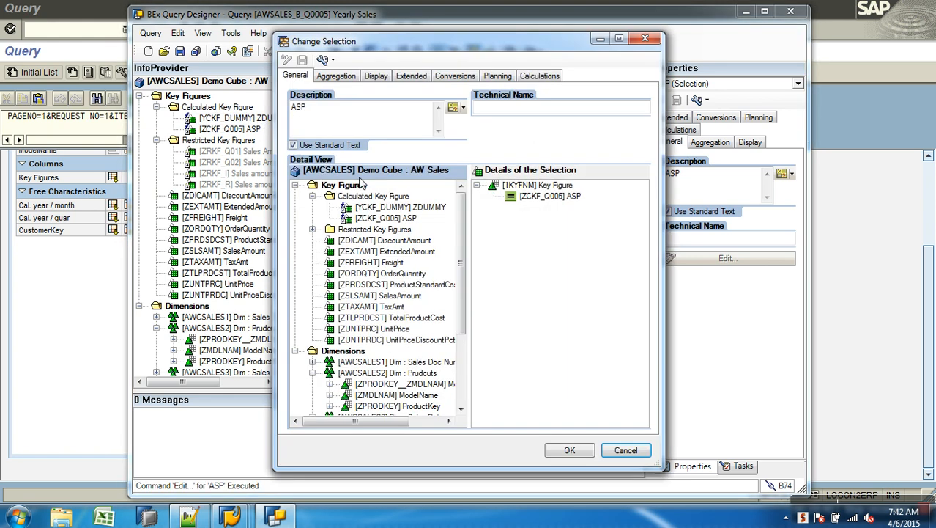
click(625, 450)
- Open the ZDUMMY calculated key figure for editing and clear its SUMGT SalesAmount formula
click(189, 96)
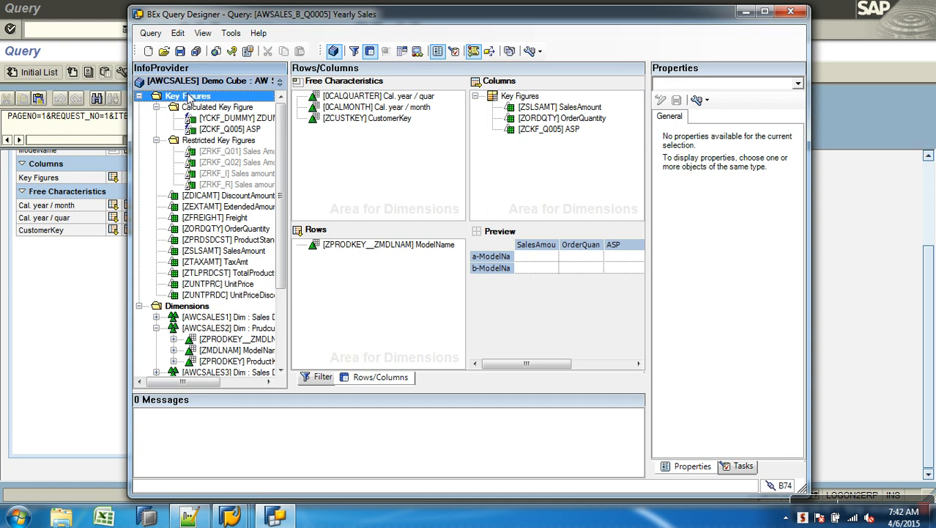
click(218, 118)
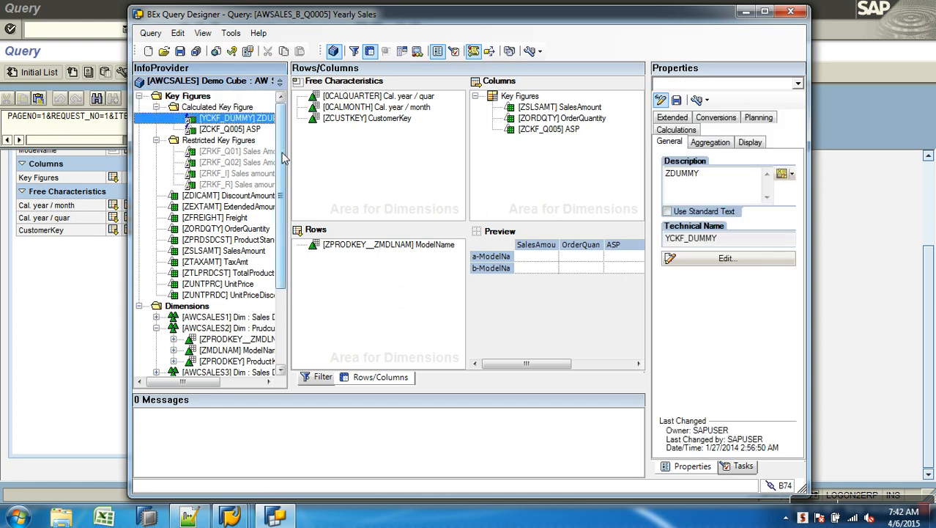
right_click(249, 121)
click(279, 124)
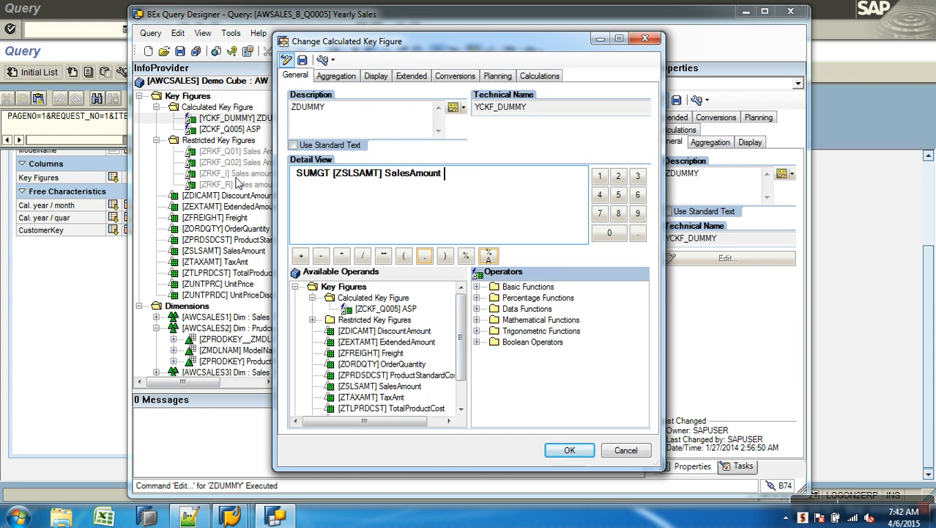
key(BackSpace)
key(BackSpace)
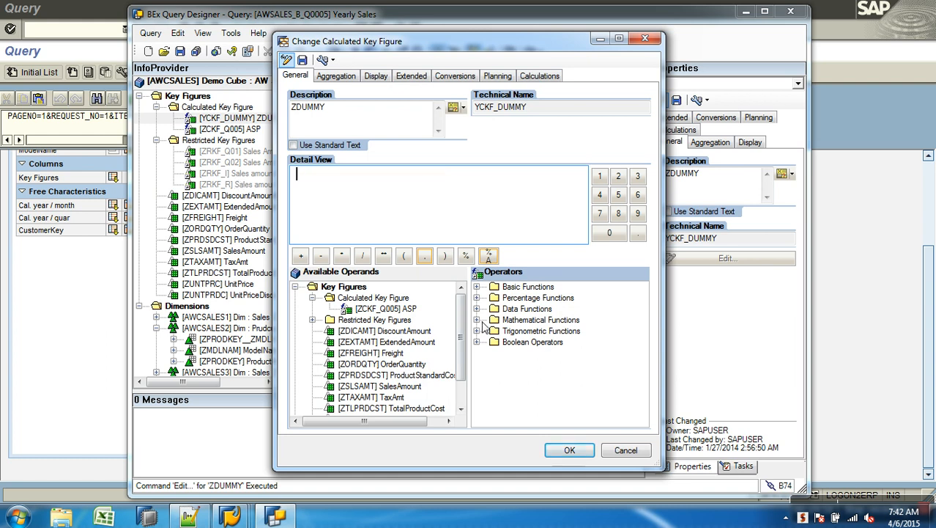
- Build the ZDUMMY formula as TIME( 100 ) with the TIME data function and apply it
click(478, 309)
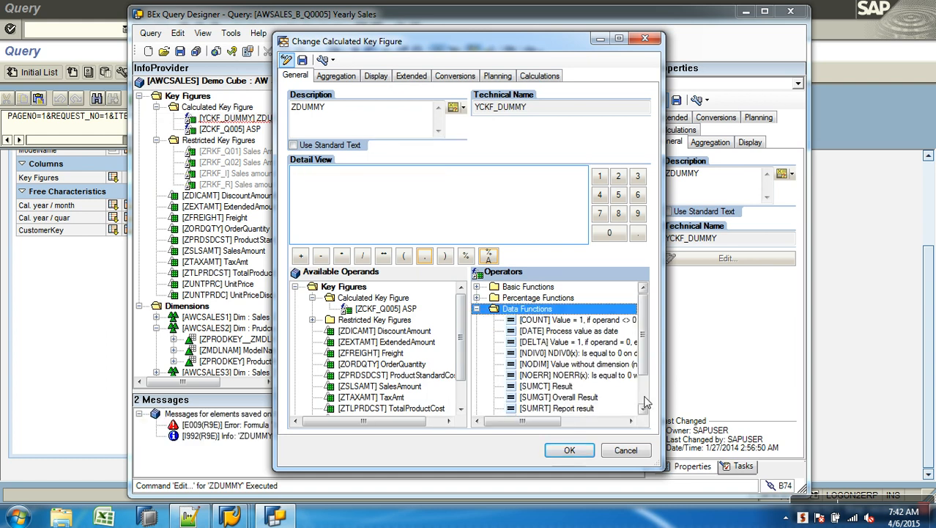
scroll(646, 401, down, 2)
click(592, 375)
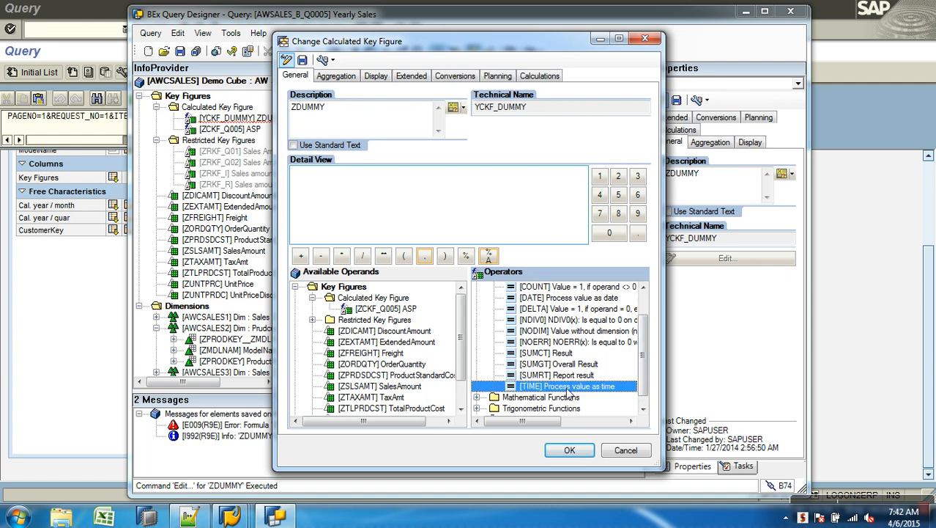
double_click(569, 387)
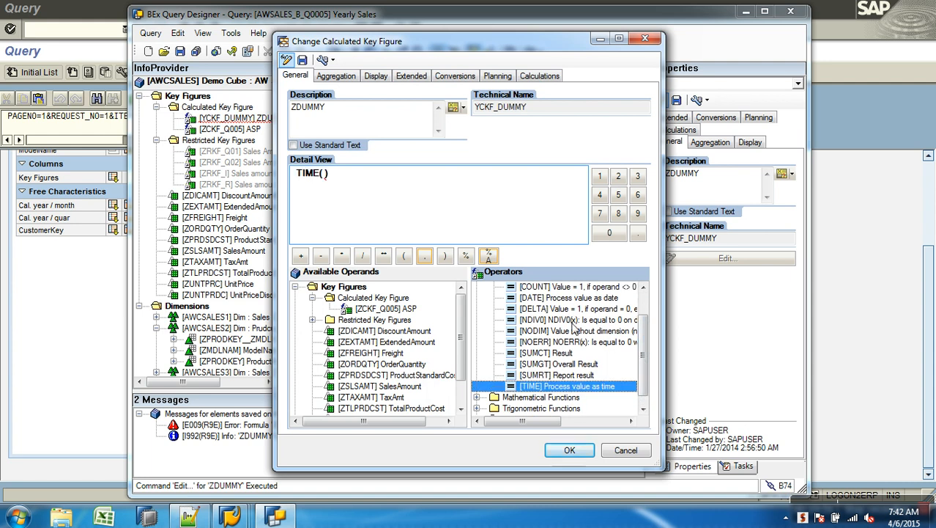
click(600, 176)
click(609, 233)
click(609, 232)
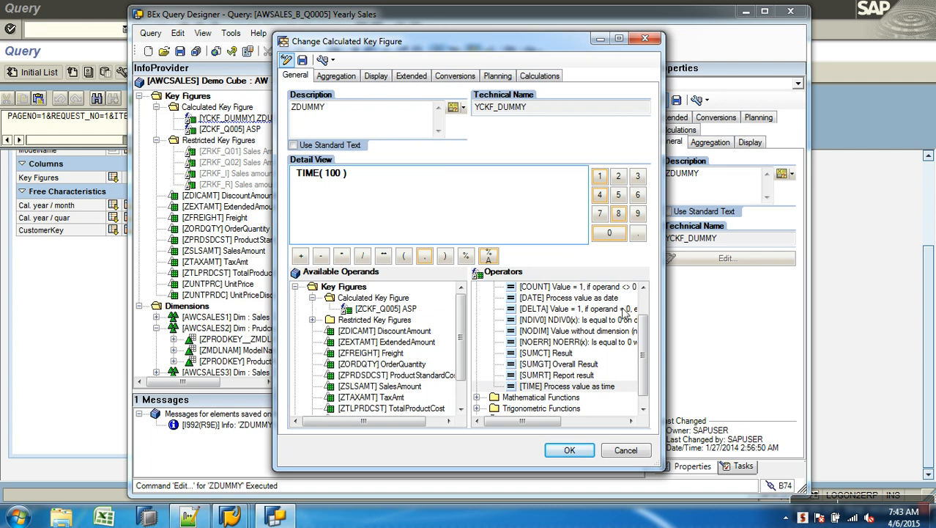
click(570, 449)
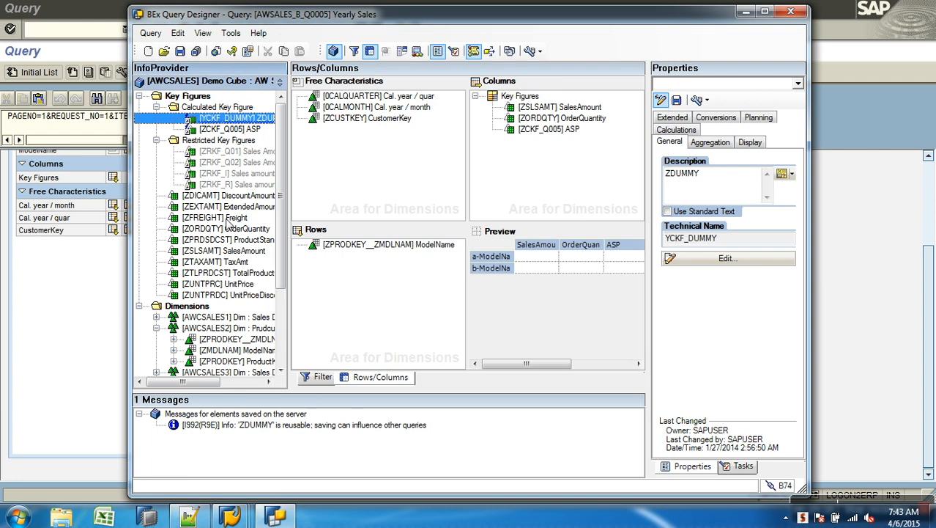
- Save Yearly Sales with the TIME-based ZDUMMY in the columns beneath ASP, and rerun the query in SAP
drag(239, 118, 551, 153)
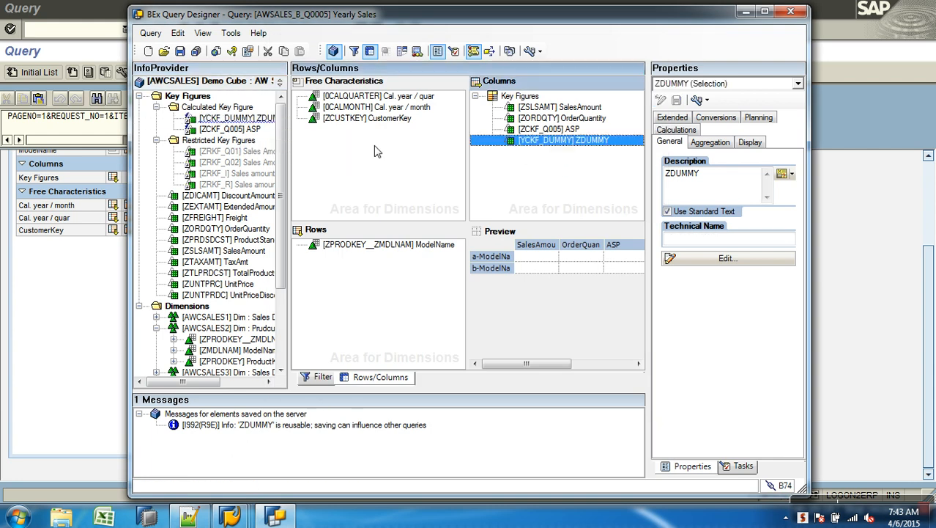
click(180, 50)
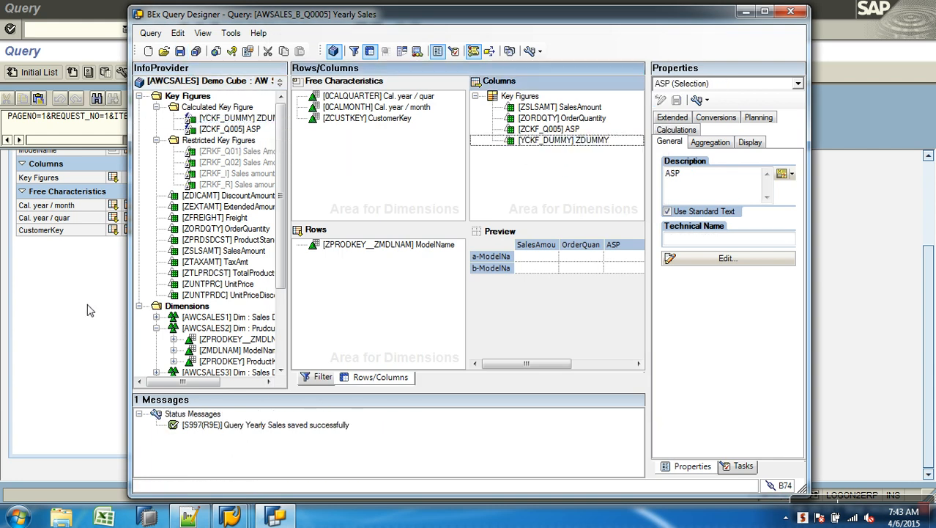
click(90, 310)
click(185, 30)
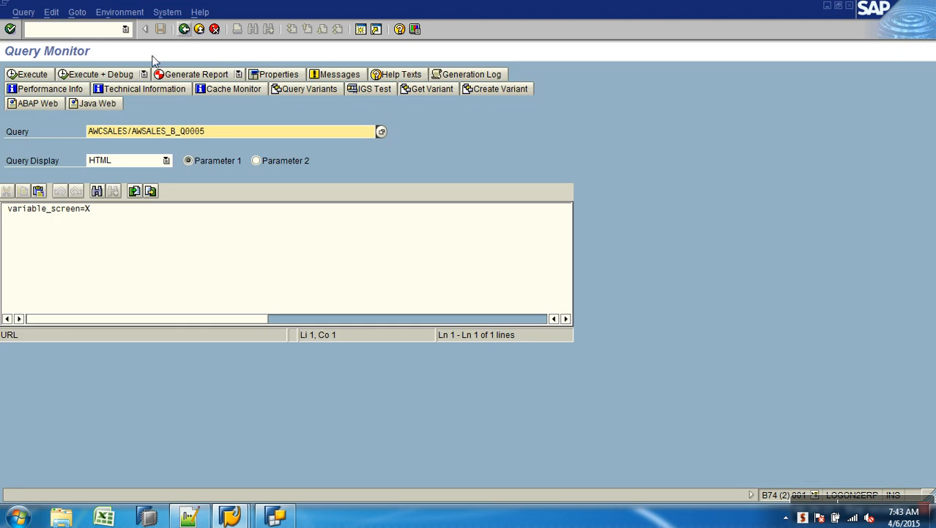
click(25, 75)
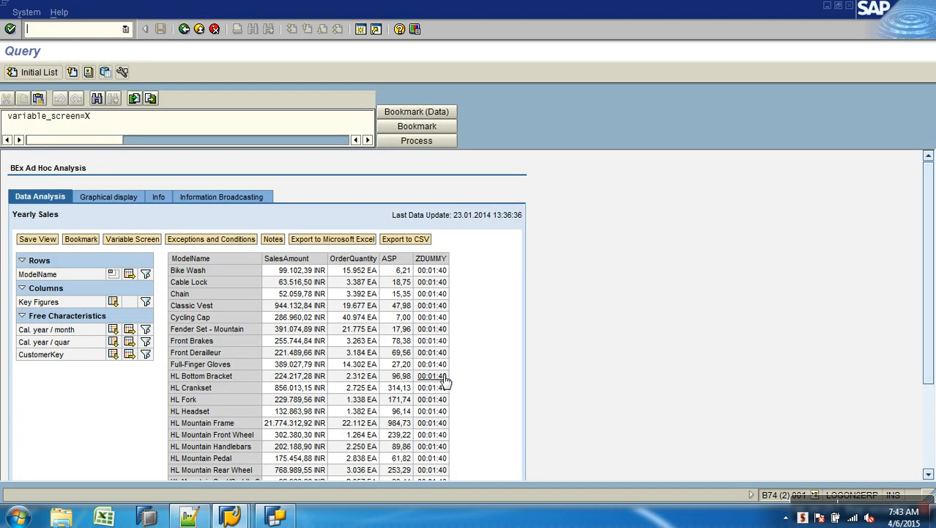
- Go back to BEx Query Designer and delete ZDUMMY from the query columns
click(276, 516)
click(551, 141)
key(Delete)
- Open the ZDUMMY calculated key figure for editing and examine the available Mathematical Functions operators
click(197, 99)
click(205, 110)
click(207, 117)
right_click(242, 118)
click(264, 126)
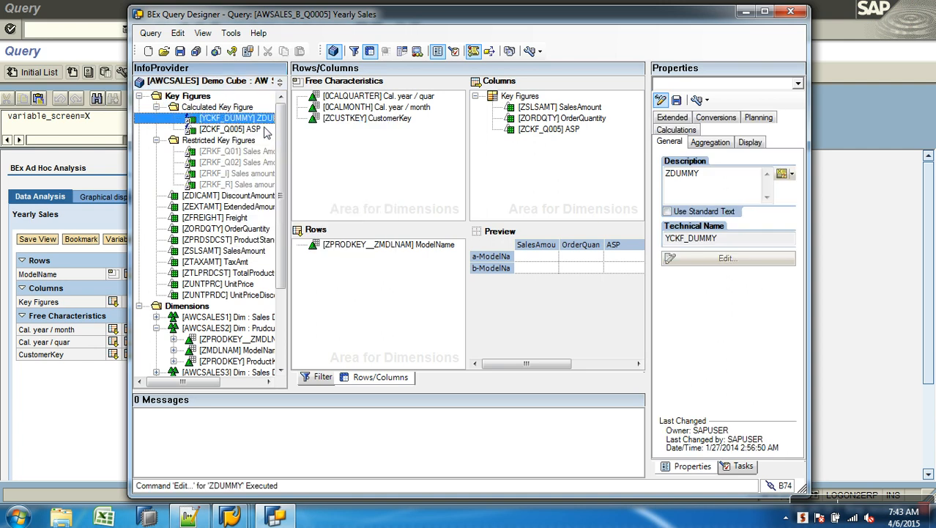
click(477, 321)
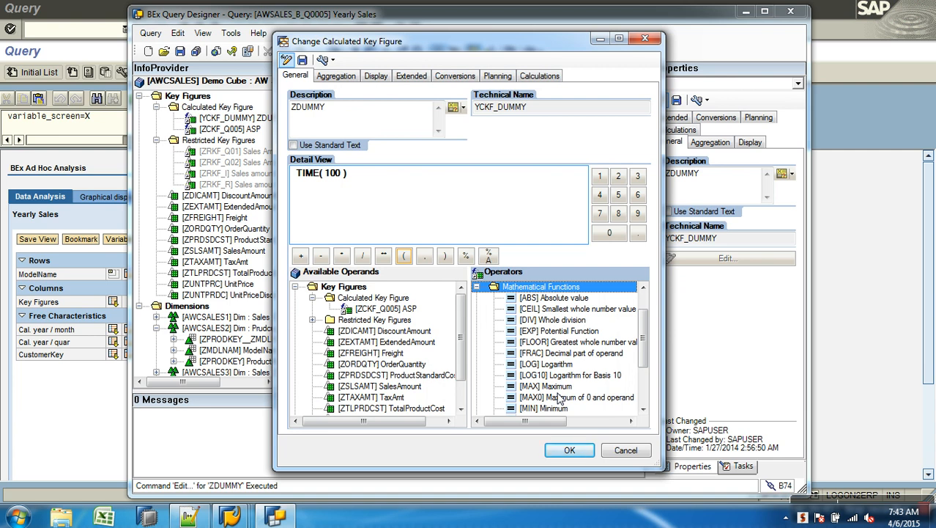
mouse_move(644, 331)
mouse_down()
mouse_move(642, 305)
mouse_move(647, 370)
mouse_move(645, 319)
mouse_up()
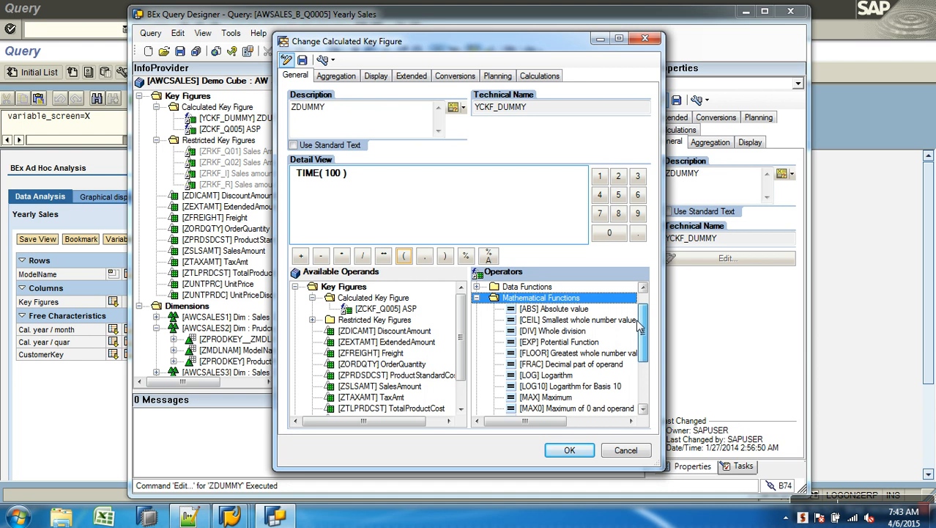
click(476, 298)
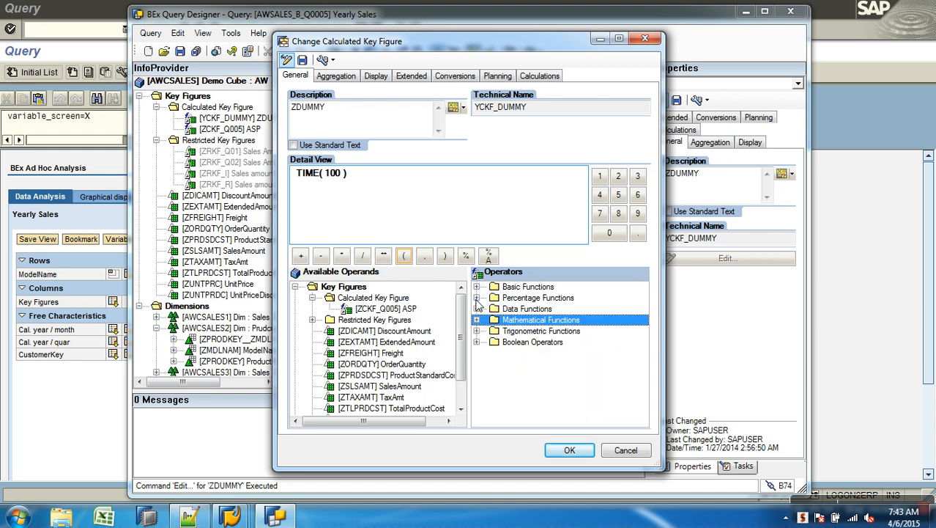
- Examine the Trigonometric Functions offered as operators for the ZDUMMY formula
click(544, 331)
click(477, 331)
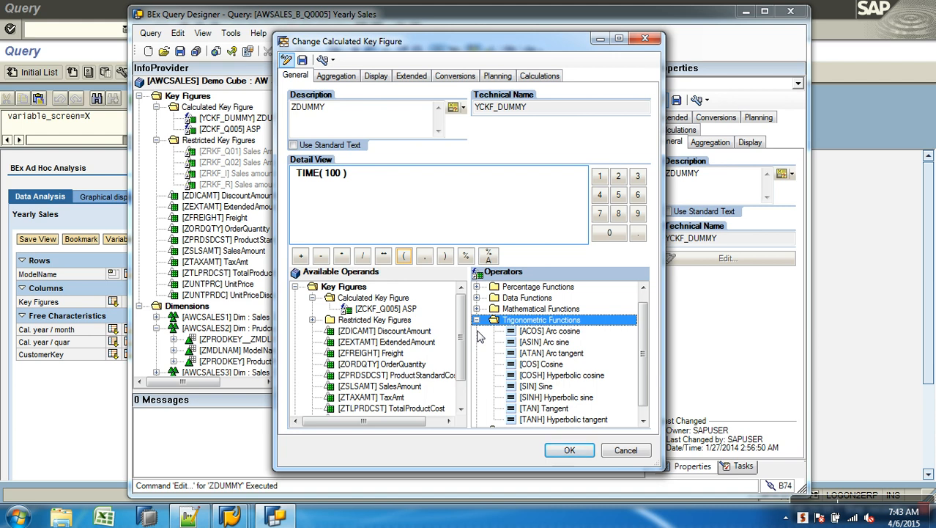
drag(643, 344, 644, 351)
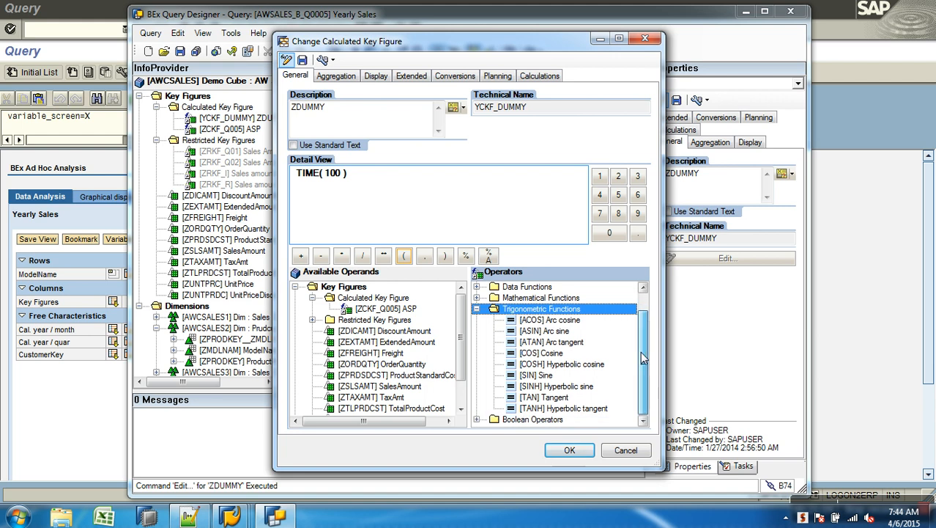
click(477, 309)
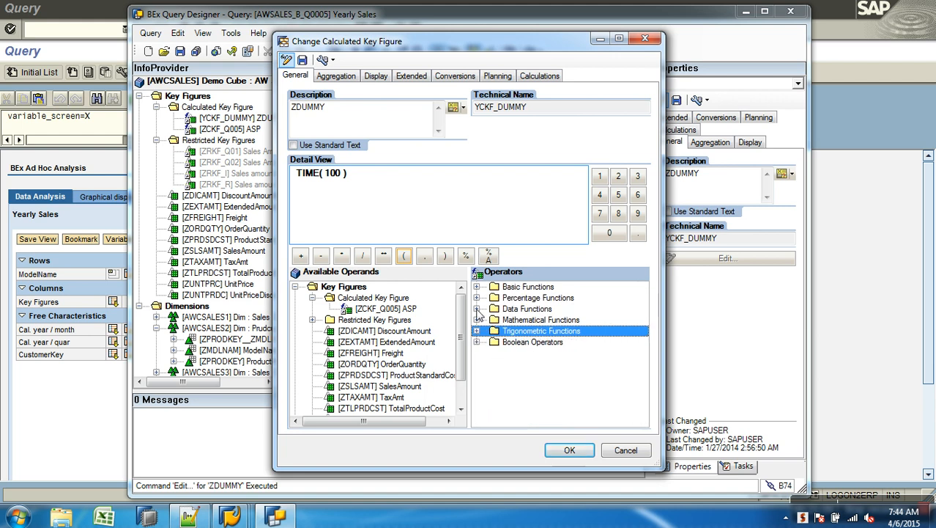
- Review the Boolean Operators, including the comparison and logical ones, and close the ZDUMMY editor without applying changes
click(477, 342)
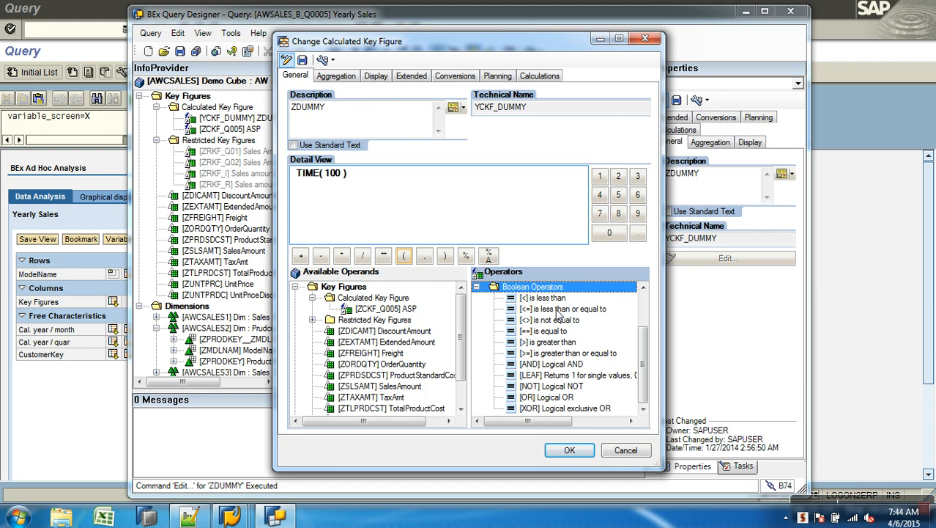
click(564, 364)
drag(646, 353, 643, 376)
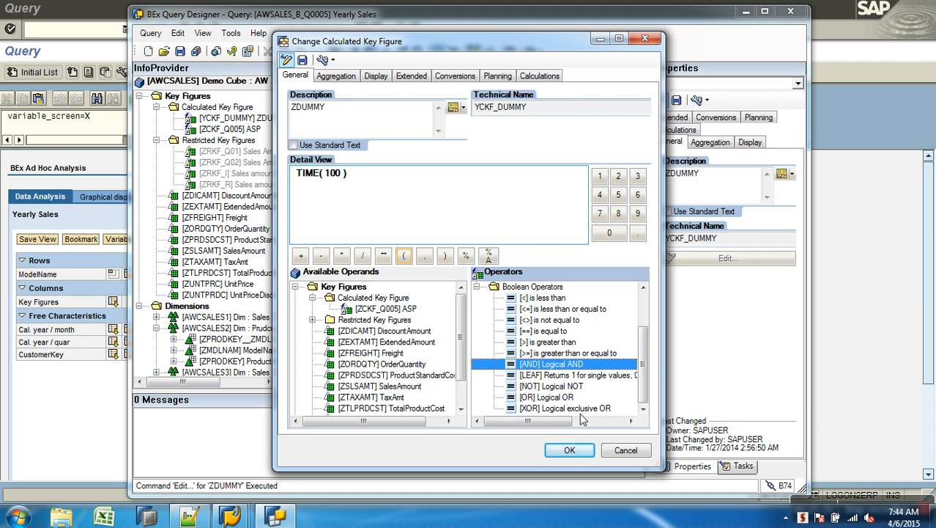
scroll(583, 416, up, 1)
click(643, 410)
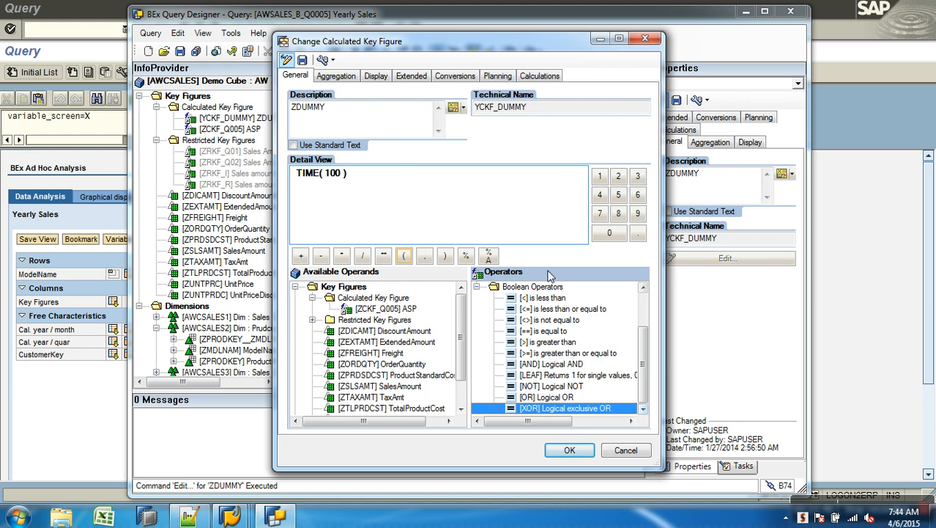
click(449, 200)
click(617, 448)
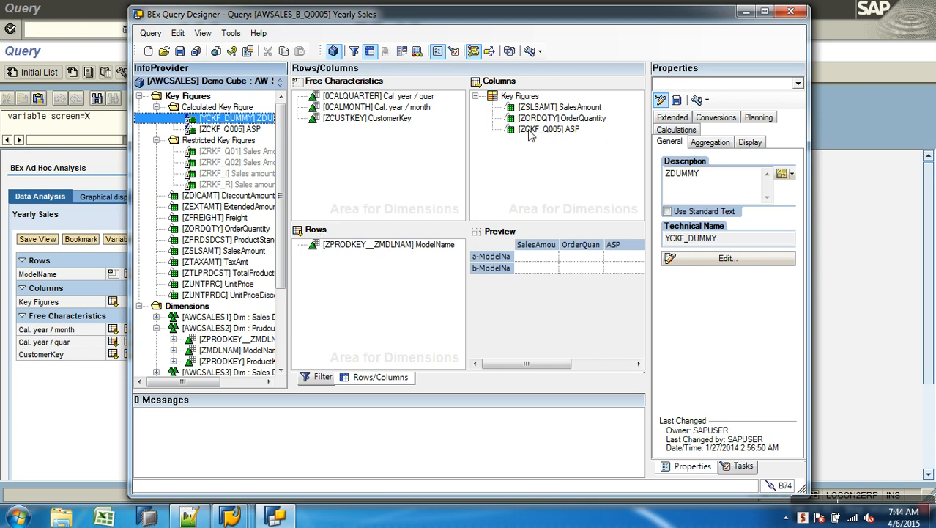
- Remove the OrderQuantity and ASP key figures together from the query columns
click(561, 119)
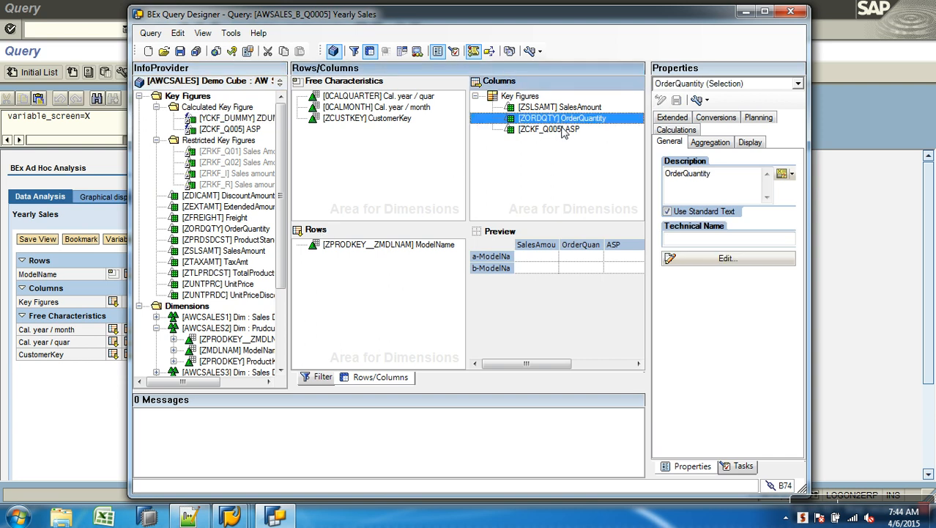
ctrl+click(562, 130)
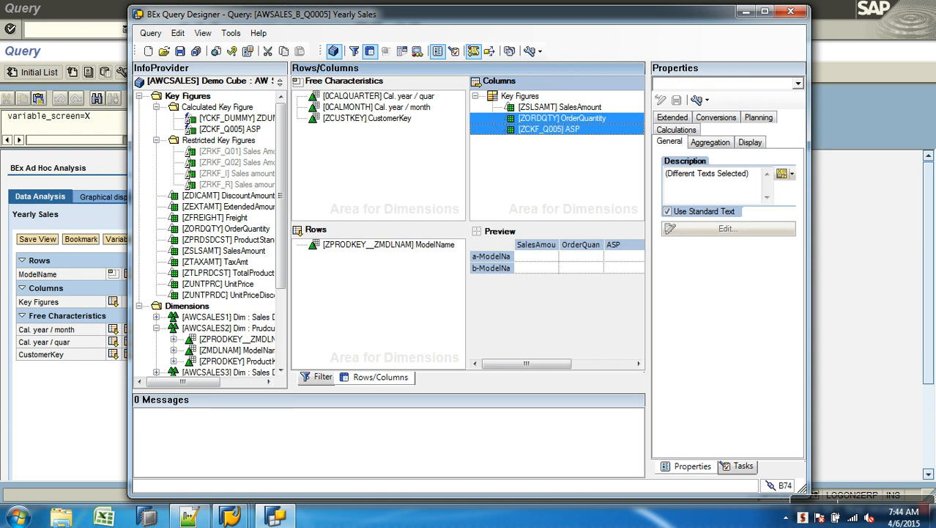
key(Delete)
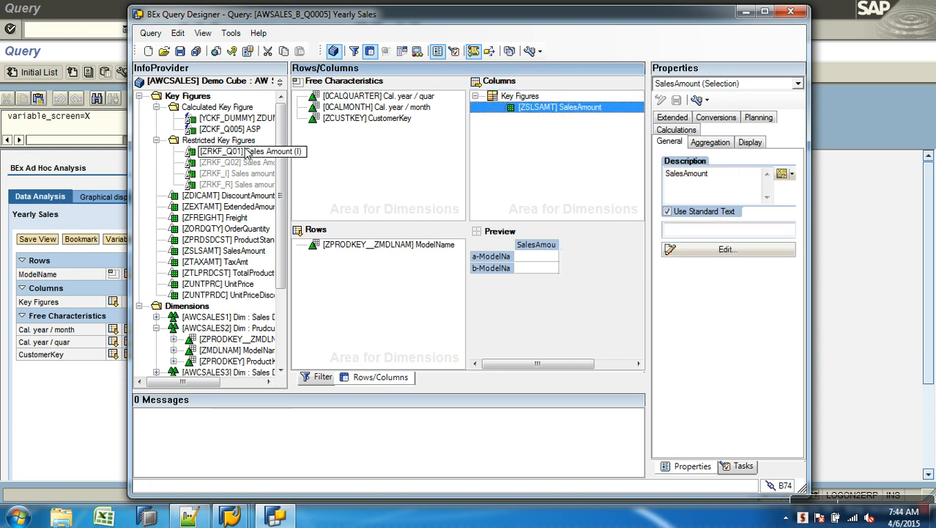
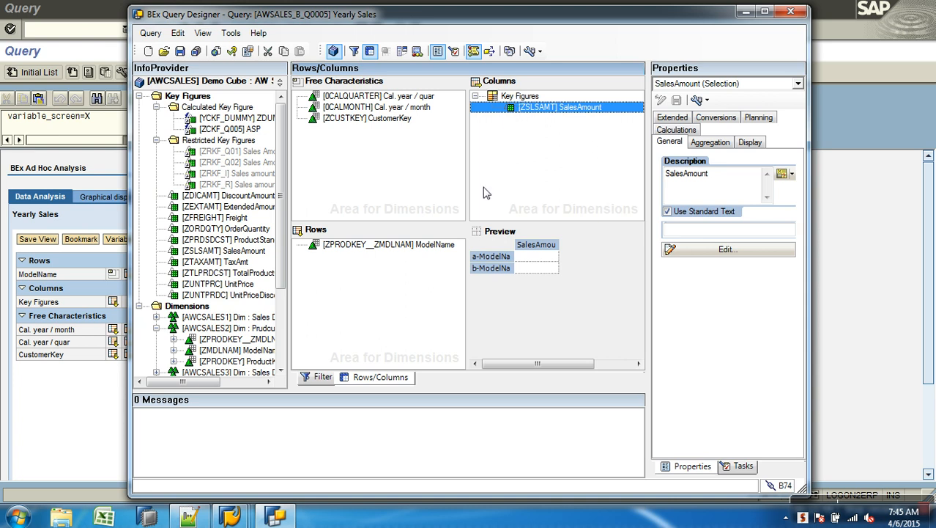
- Copy the TotalProductCost key figure from the InfoProvider and paste it as a child of the Key Figures structure in the columns
click(247, 277)
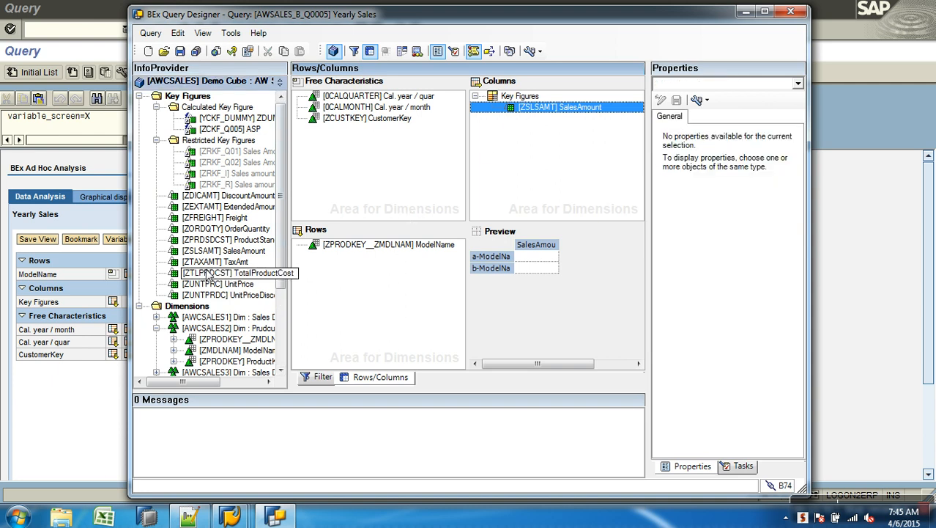
click(244, 251)
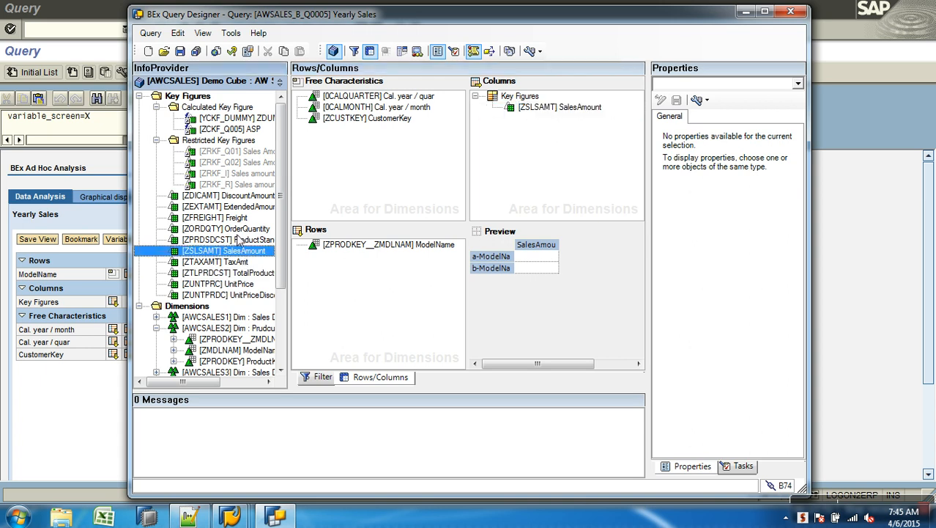
click(227, 195)
click(216, 142)
key(Down)
key(Down)
key(Down)
key(Down)
key(Down)
key(Down)
key(Down)
key(Down)
key(Down)
key(Down)
key(Down)
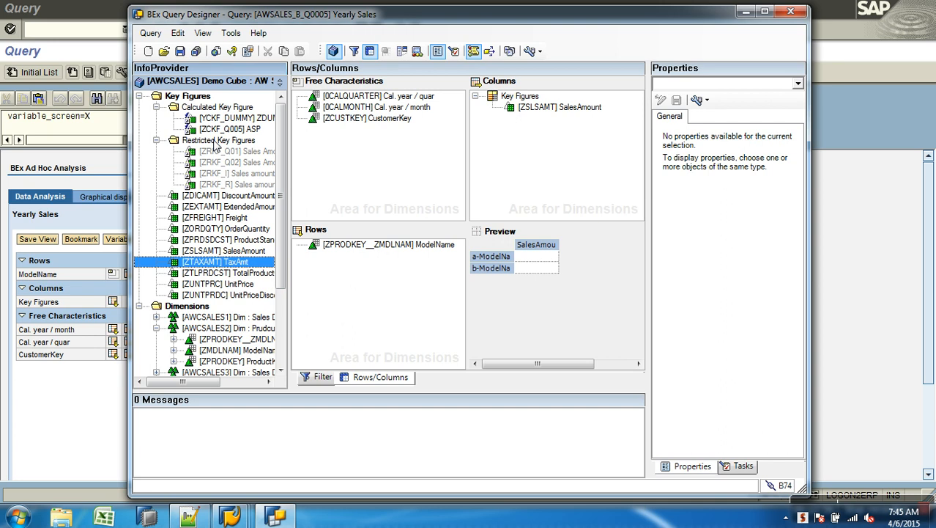
key(Down)
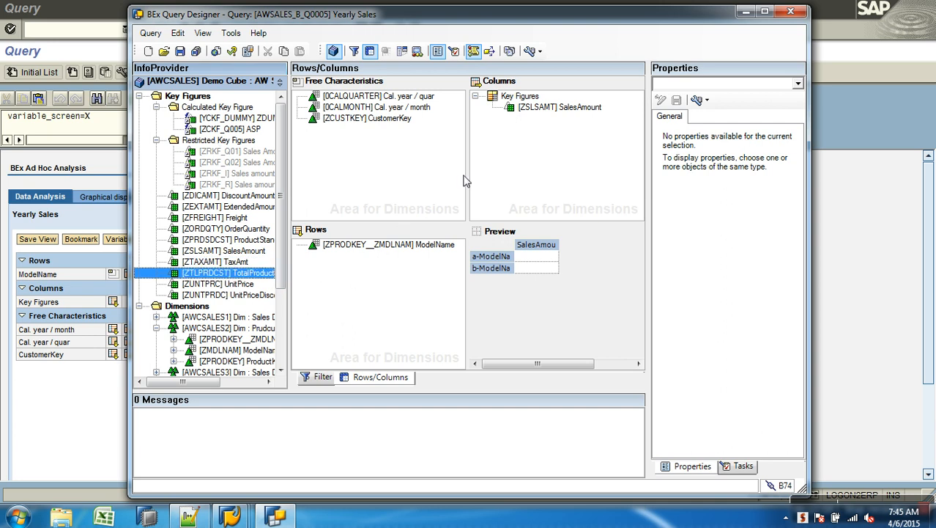
right_click(223, 274)
click(255, 297)
right_click(532, 102)
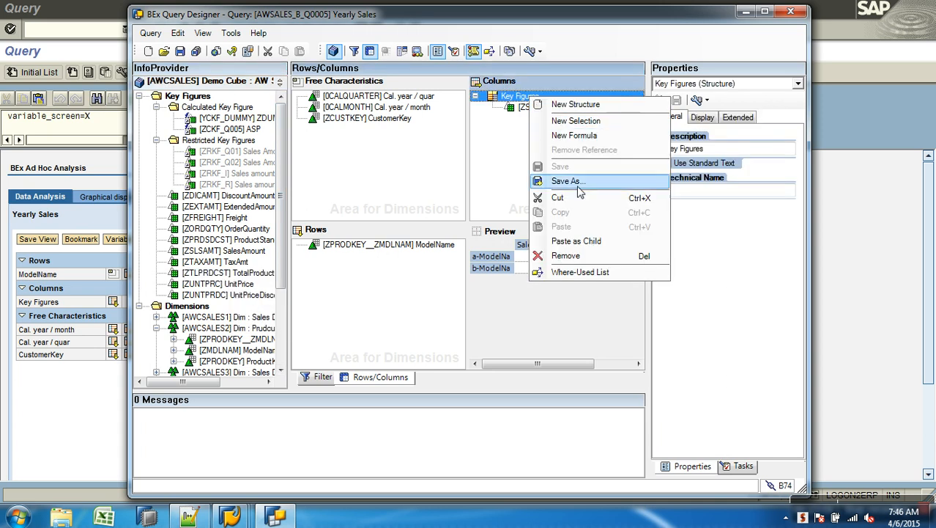
click(571, 241)
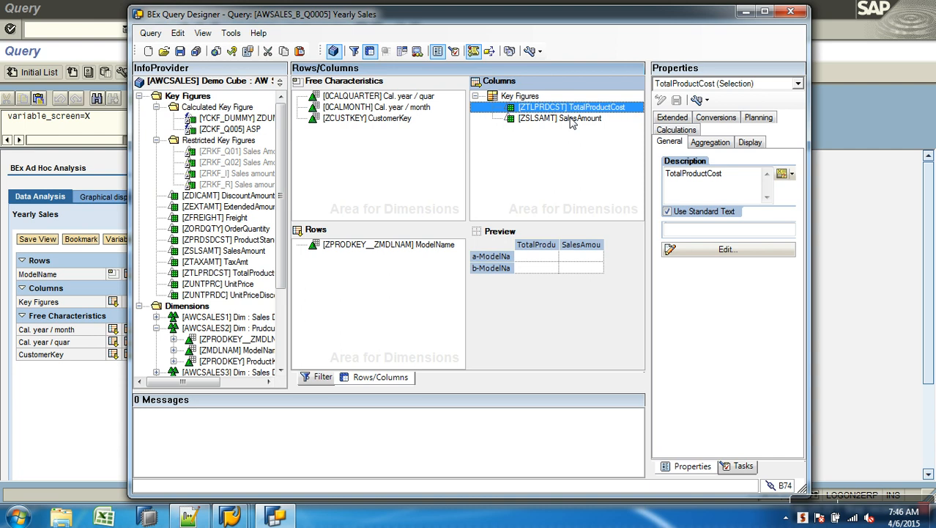
click(531, 99)
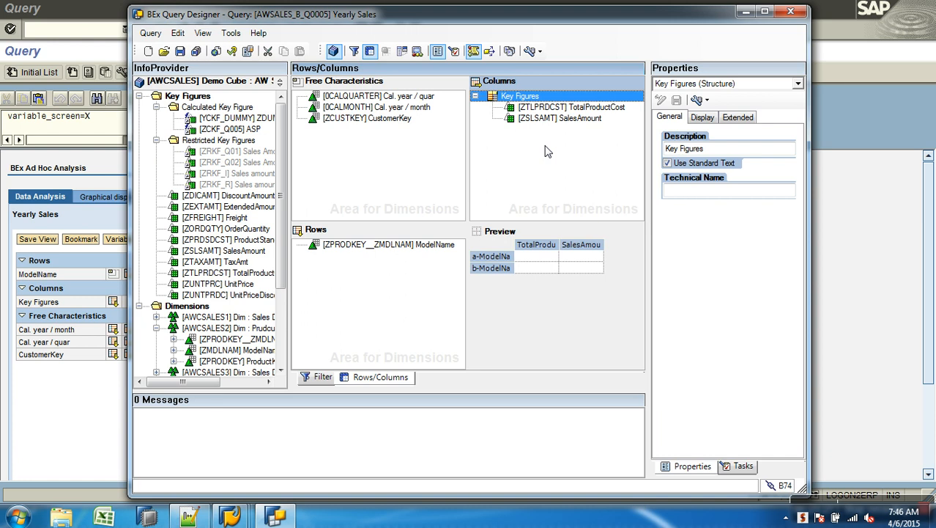
click(570, 111)
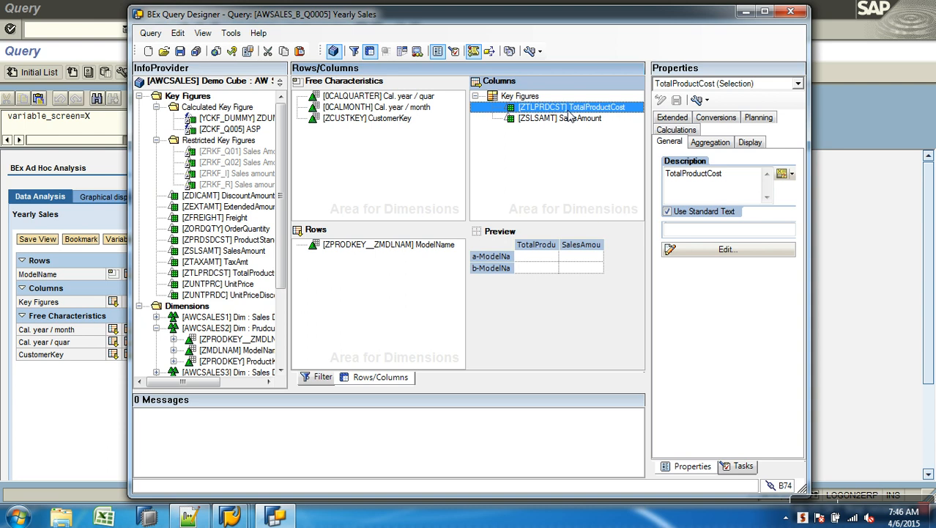
click(586, 121)
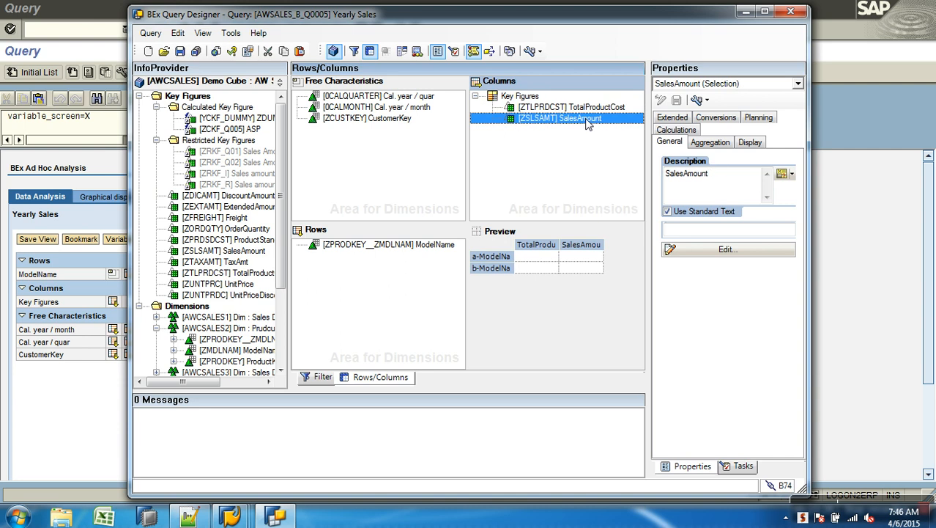
- Create a new calculated key figure under the InfoProvider's Calculated Key Figure folder and open it for editing
click(220, 110)
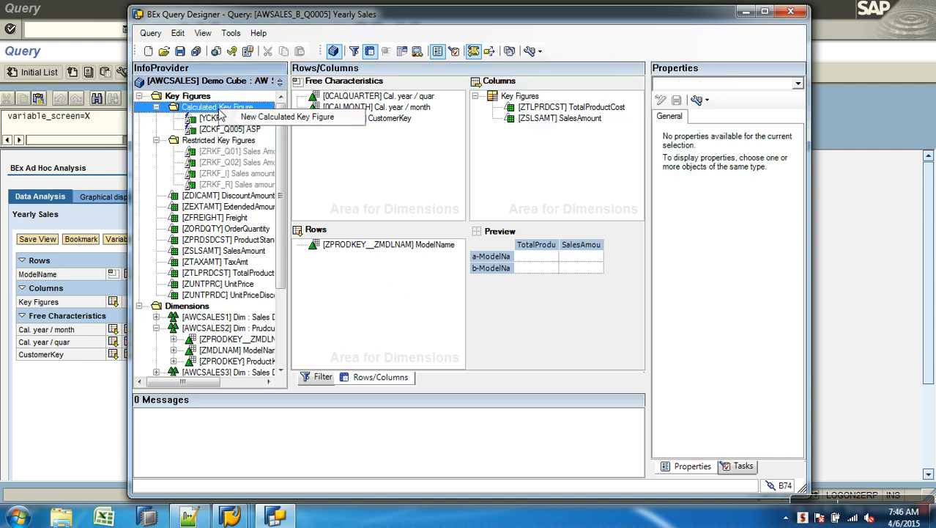
click(252, 118)
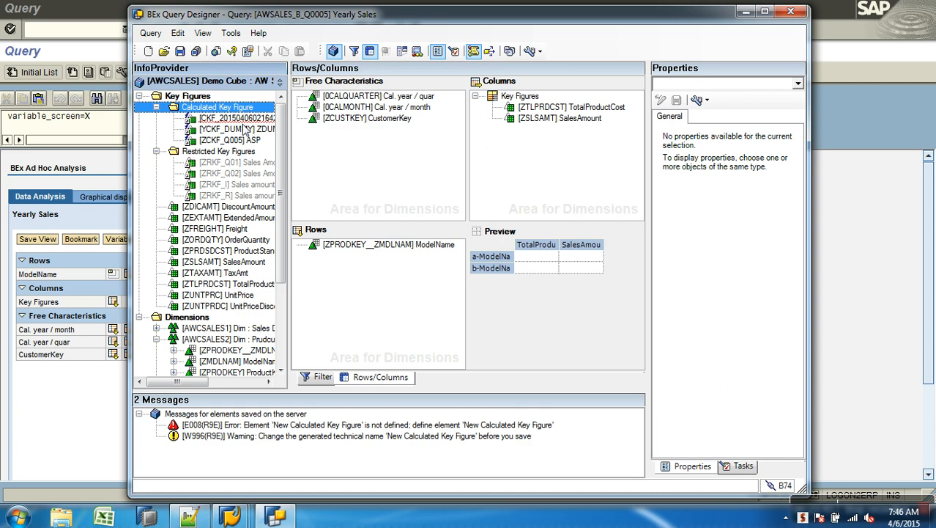
right_click(238, 123)
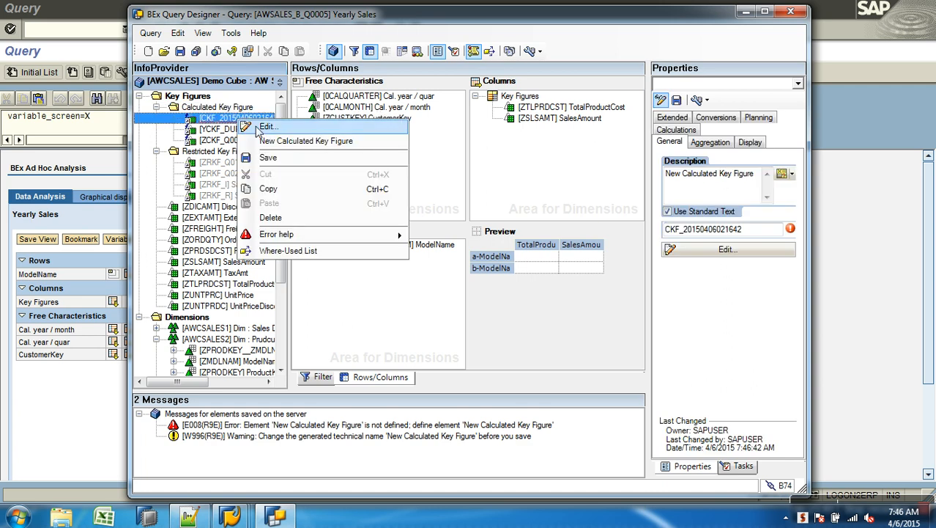
click(264, 127)
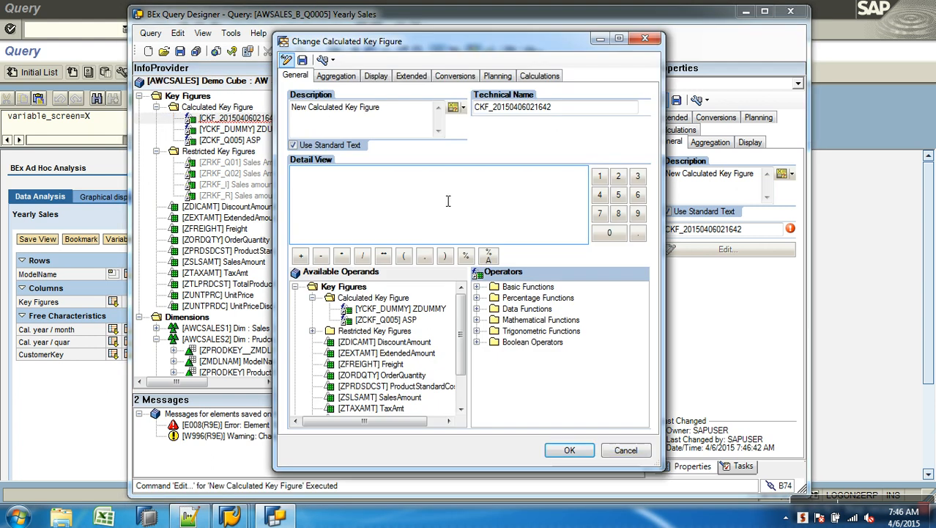
- Set the new calculated key figure's description to IF and its technical name to YCKF_IF
click(422, 114)
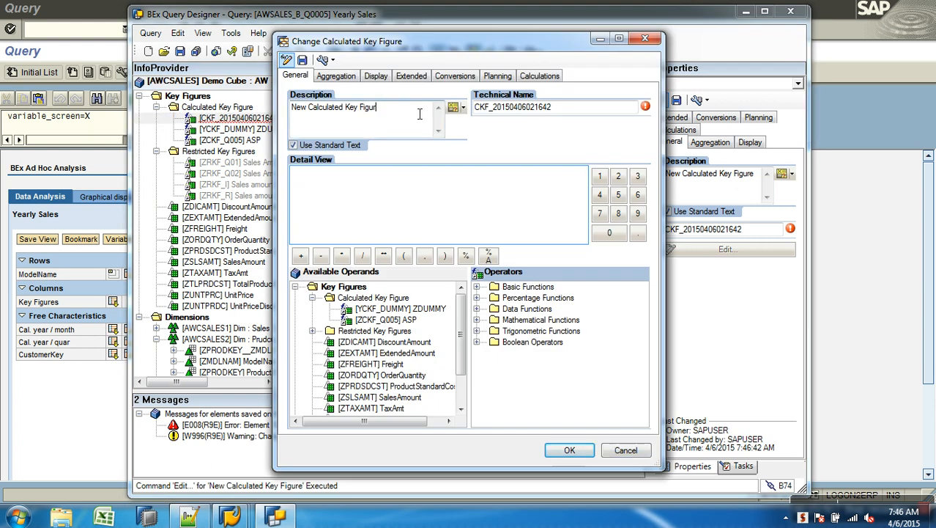
key(BackSpace)
key(BackSpace)
key(BackSpace)
key(BackSpace)
key(BackSpace)
key(BackSpace)
key(BackSpace)
key(BackSpace)
key(BackSpace)
key(BackSpace)
key(BackSpace)
key(BackSpace)
key(BackSpace)
key(BackSpace)
key(BackSpace)
key(BackSpace)
key(BackSpace)
key(BackSpace)
key(BackSpace)
key(BackSpace)
text(IF)
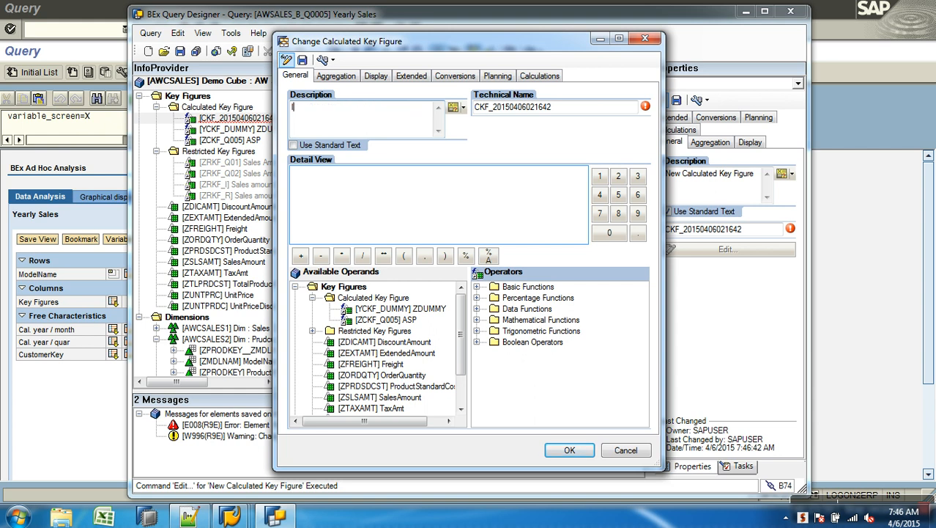
click(589, 116)
key(BackSpace)
key(BackSpace)
key(BackSpace)
key(BackSpace)
key(BackSpace)
key(BackSpace)
key(BackSpace)
key(BackSpace)
key(BackSpace)
key(BackSpace)
key(BackSpace)
key(BackSpace)
key(BackSpace)
key(BackSpace)
key(BackSpace)
key(BackSpace)
key(BackSpace)
key(BackSpace)
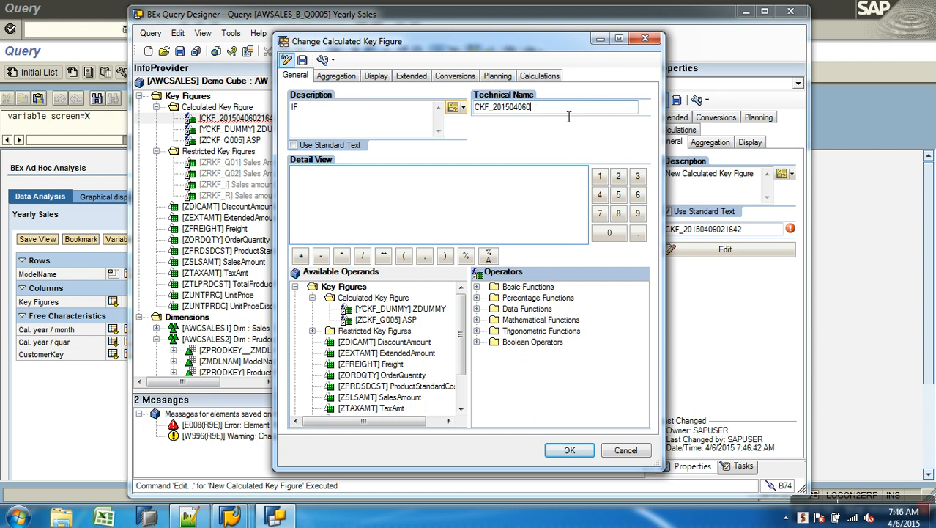
text(YCK)
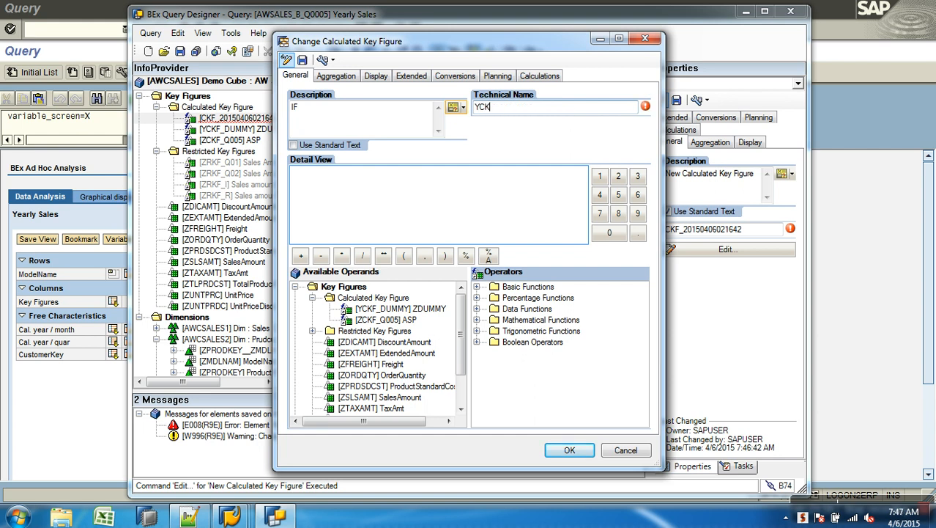
text(F_IF)
click(499, 227)
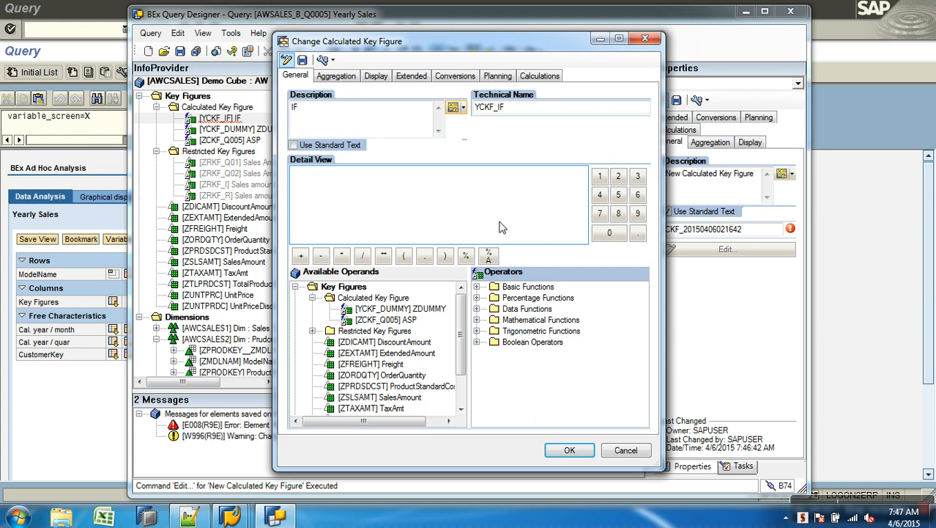
- Start the IF calculated key figure's formula with the NODIM data function applied to TotalProductCost
click(477, 309)
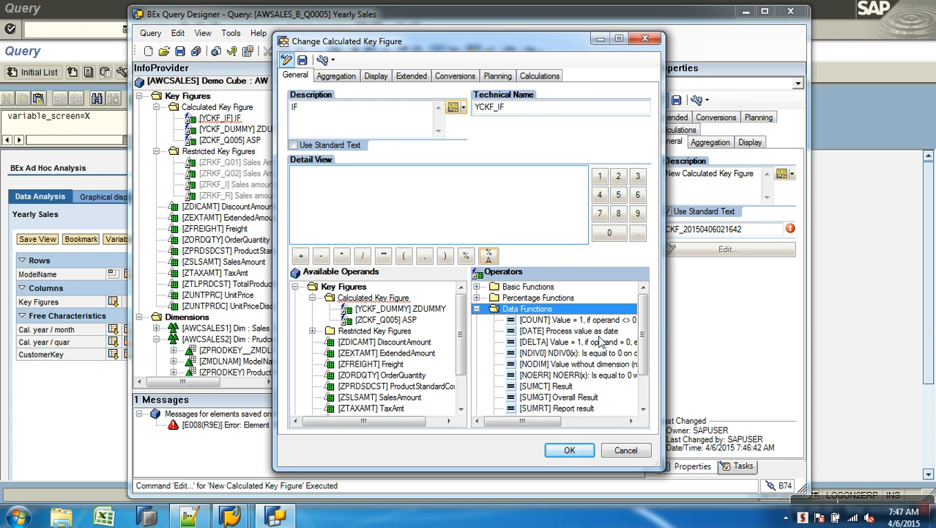
double_click(570, 364)
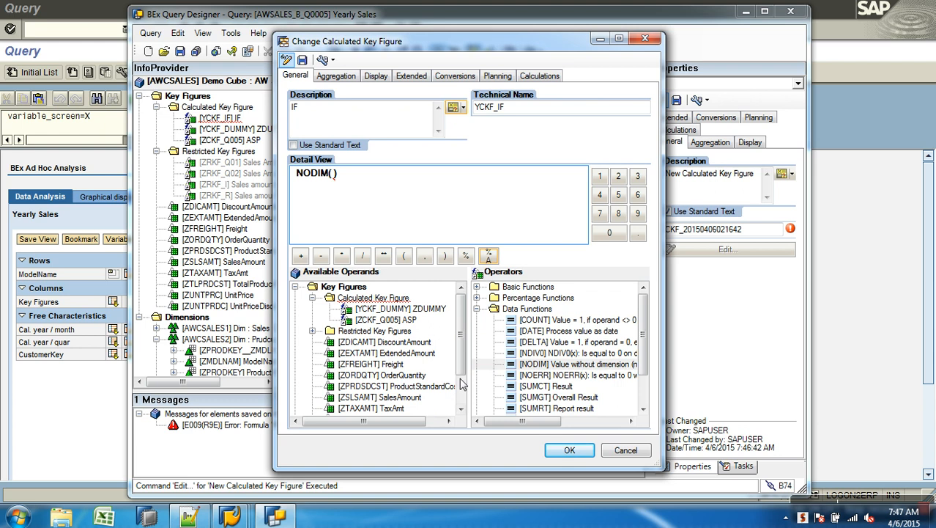
scroll(439, 394, down, 2)
double_click(430, 387)
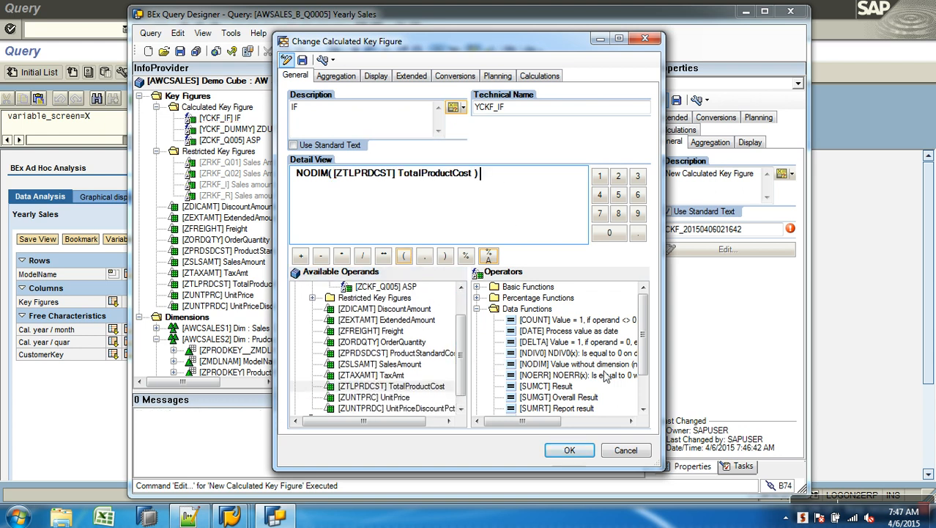
- Extend the formula with the Boolean greater-than operator followed by NODIM of SalesAmount
scroll(638, 401, down, 2)
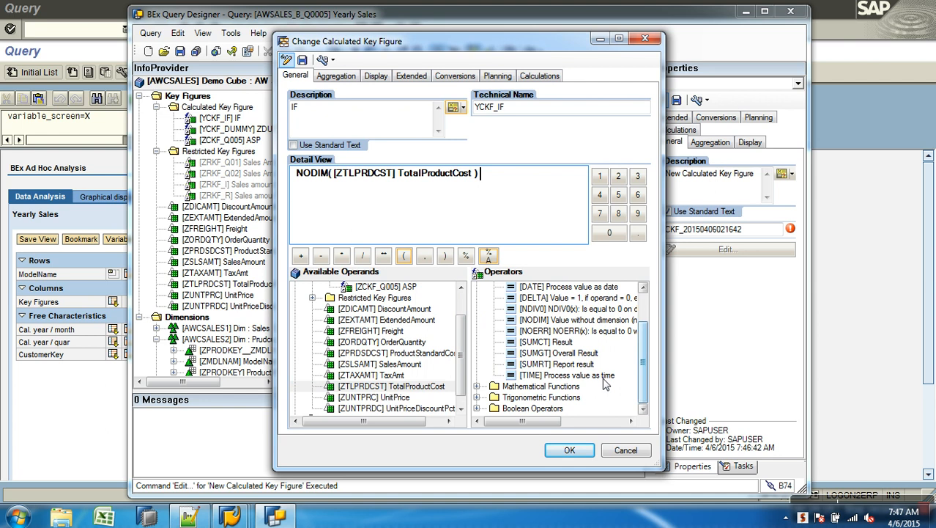
click(478, 408)
click(643, 406)
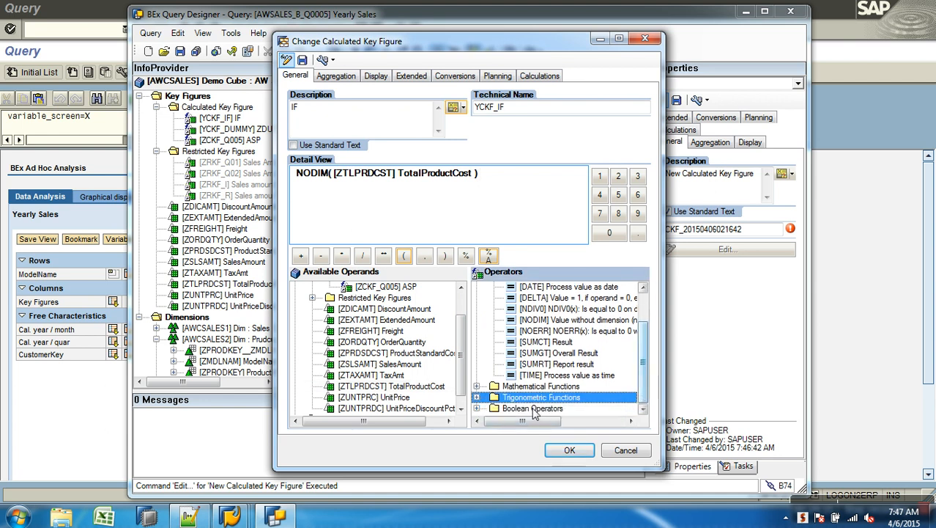
click(477, 408)
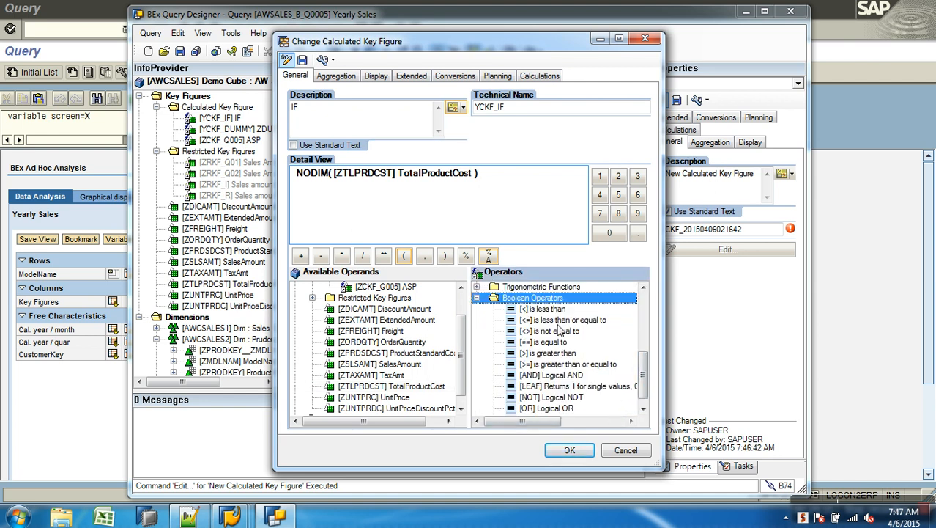
double_click(561, 353)
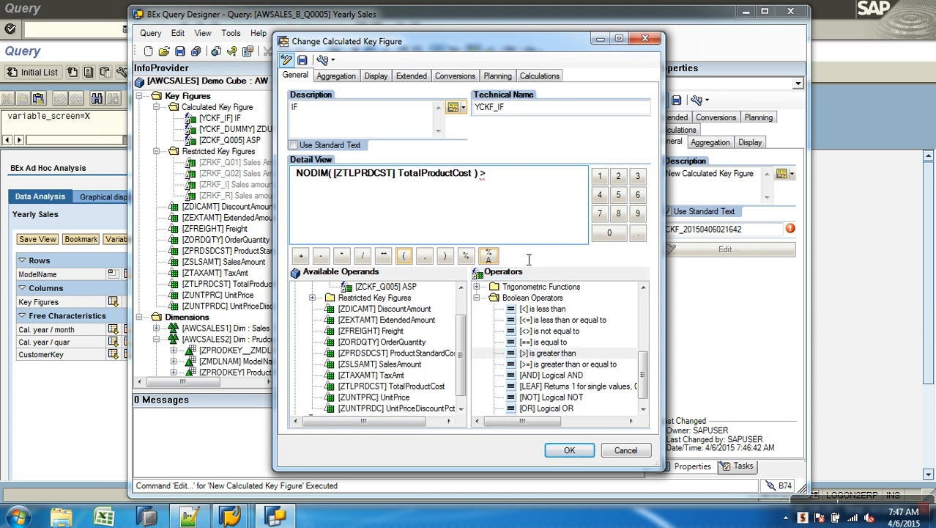
click(644, 315)
double_click(561, 343)
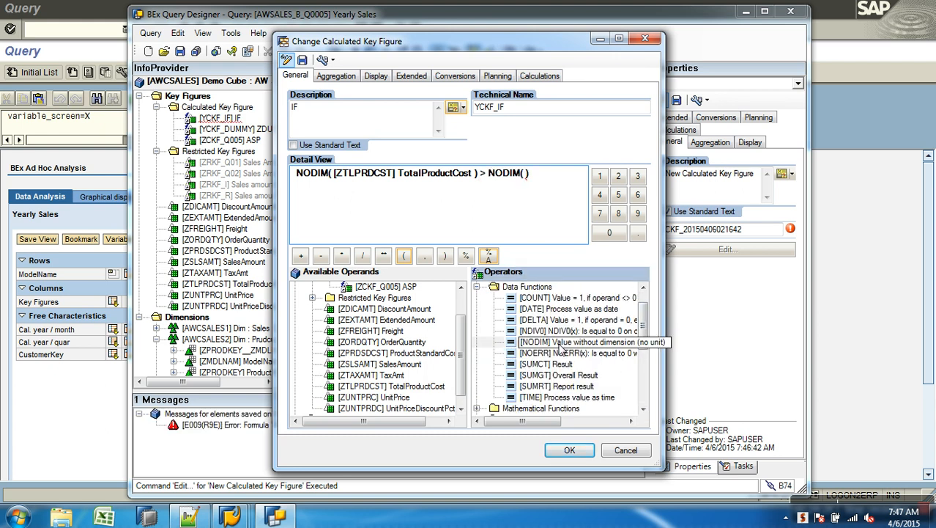
double_click(396, 364)
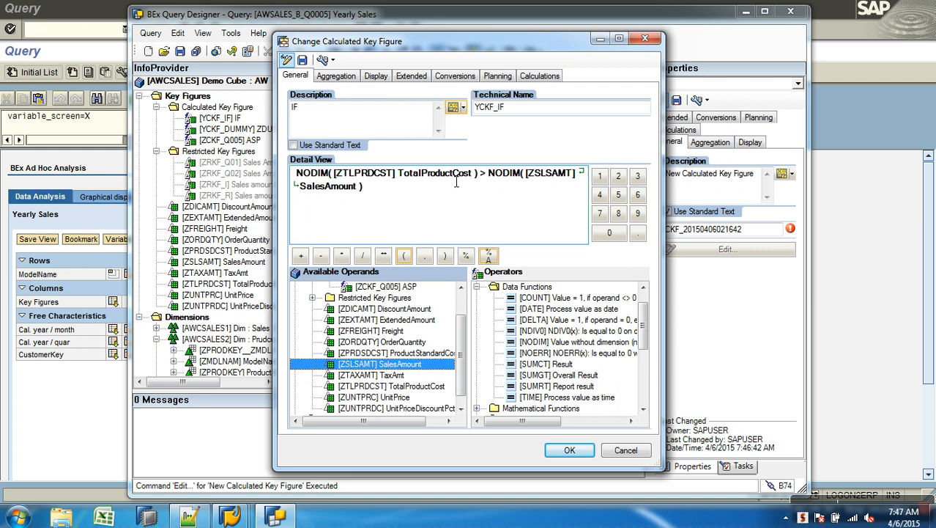
- Save the calculated key figure as IF with technical name YCKF_IF and accept its definition
click(302, 60)
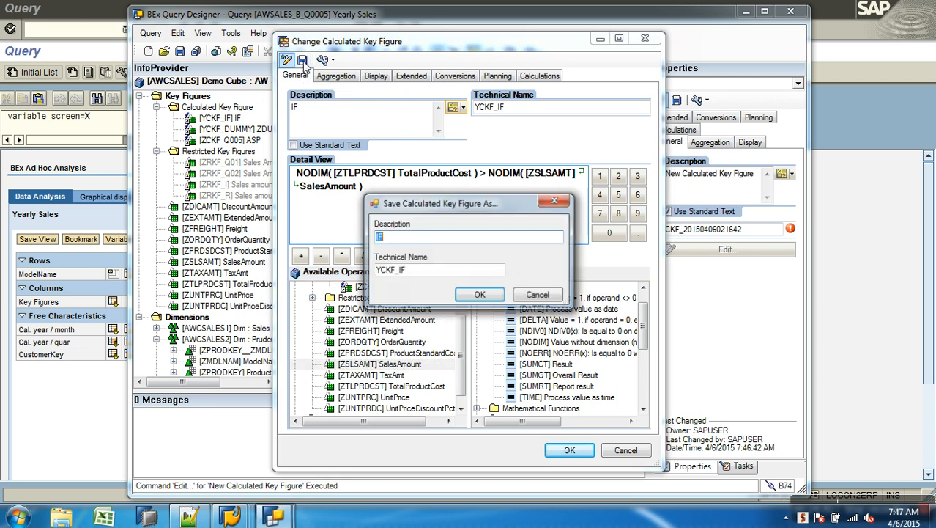
click(480, 294)
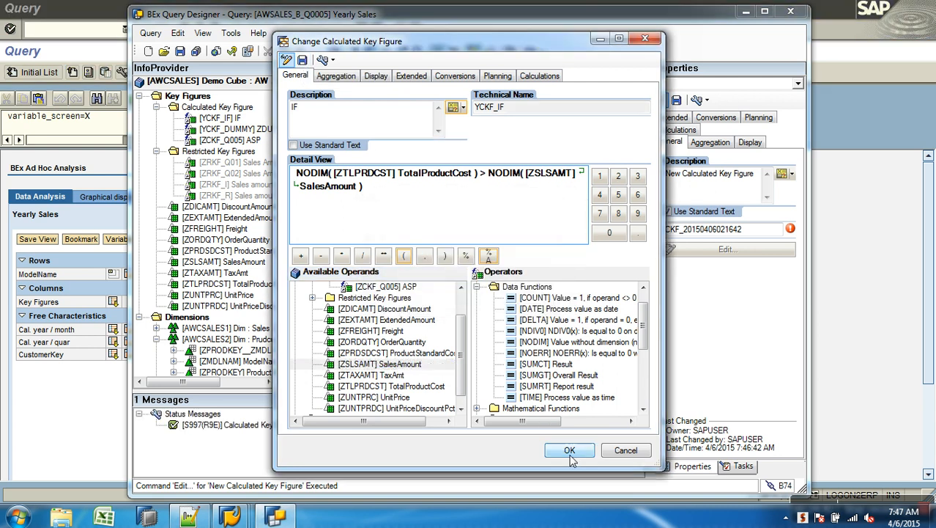
click(569, 450)
- Add the YCKF_IF key figure below SalesAmount in the columns' Key Figures structure and save the query
drag(228, 119, 513, 136)
click(180, 51)
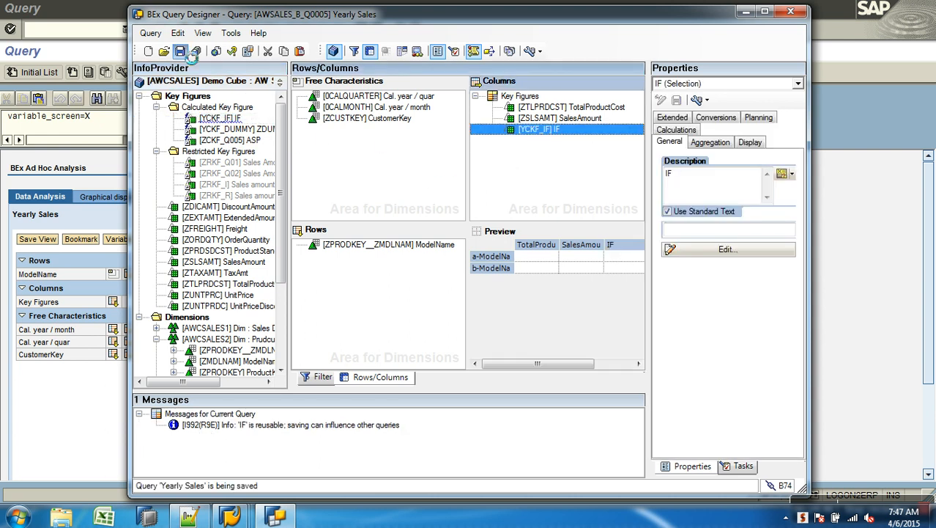
- Switch to the SAP query output, rerun the Yearly Sales query and examine the IF column through to the last result rows
click(83, 417)
click(184, 29)
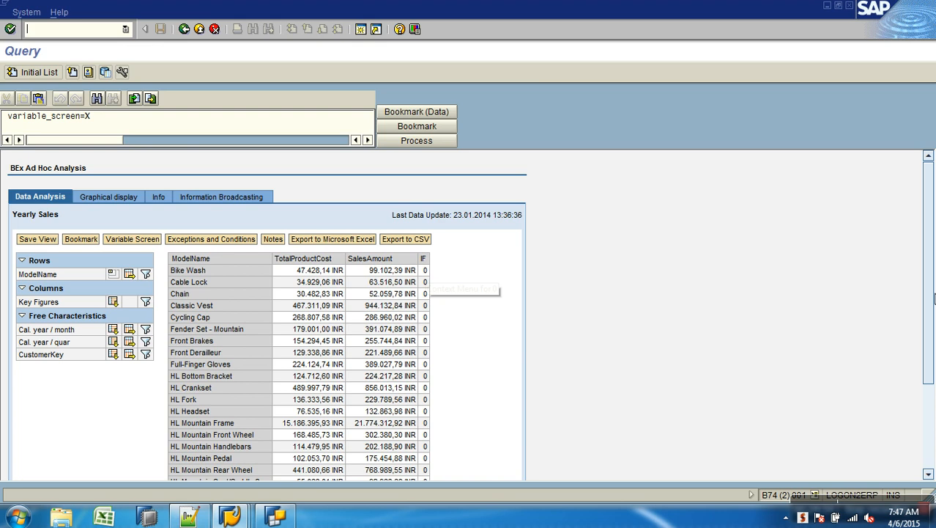
drag(929, 297, 925, 383)
click(282, 441)
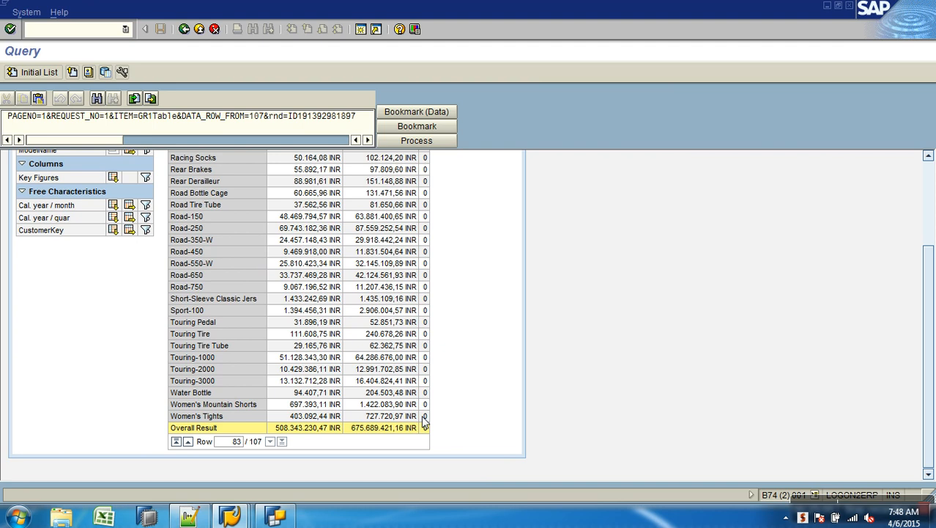
- Switch back to BEx Query Designer and remove the IF key figure from the query columns
click(289, 520)
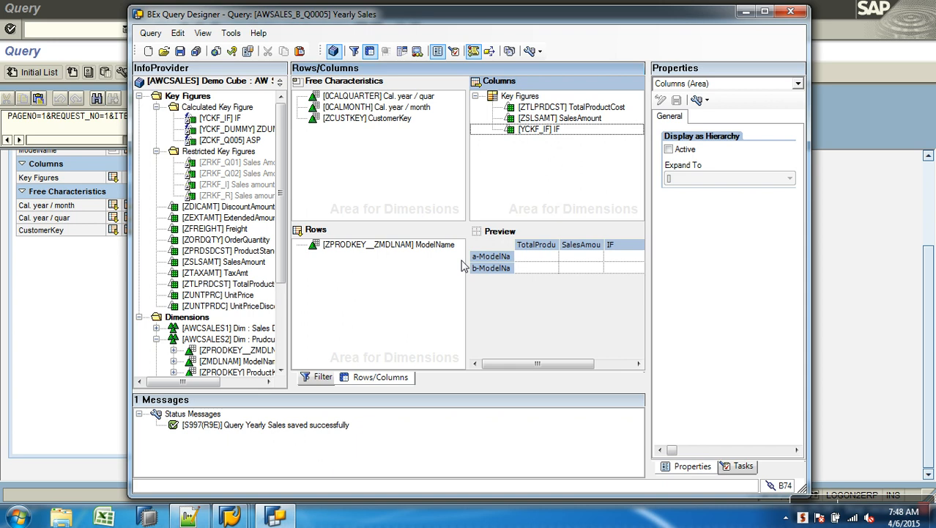
click(537, 131)
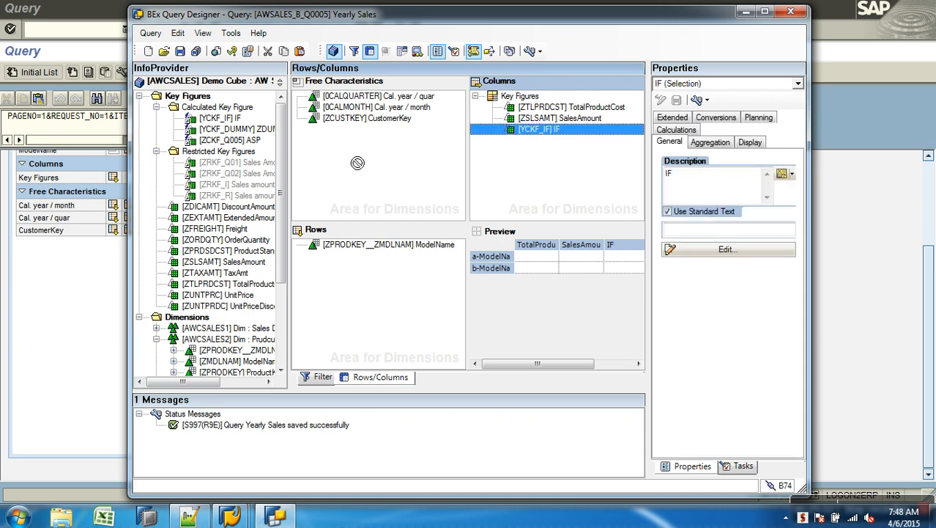
key(Delete)
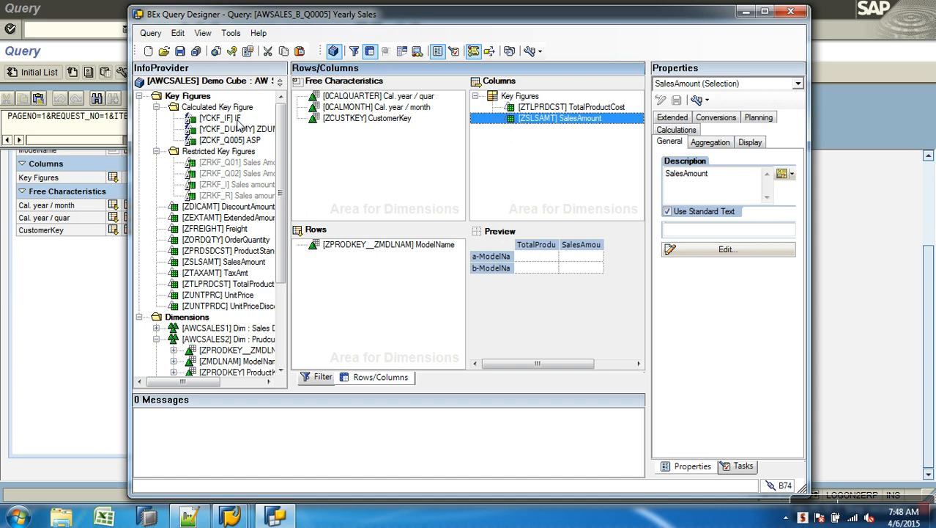
- Open the YCKF_IF calculated key figure under the InfoProvider for editing and clear its entire formula
click(208, 119)
right_click(224, 119)
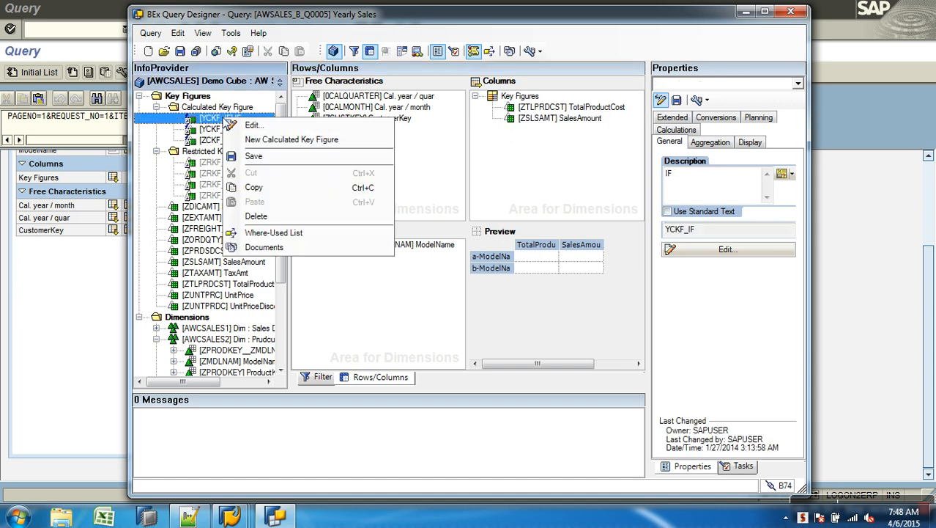
click(249, 126)
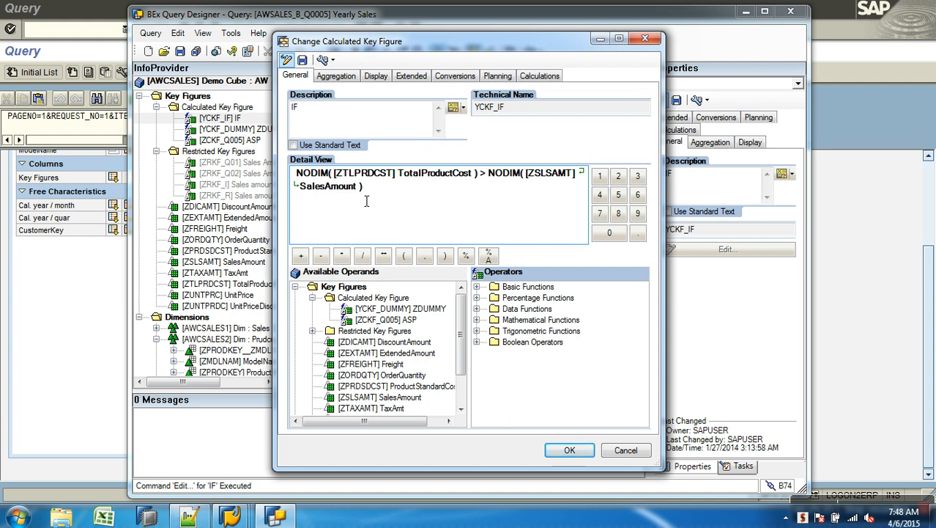
key(BackSpace)
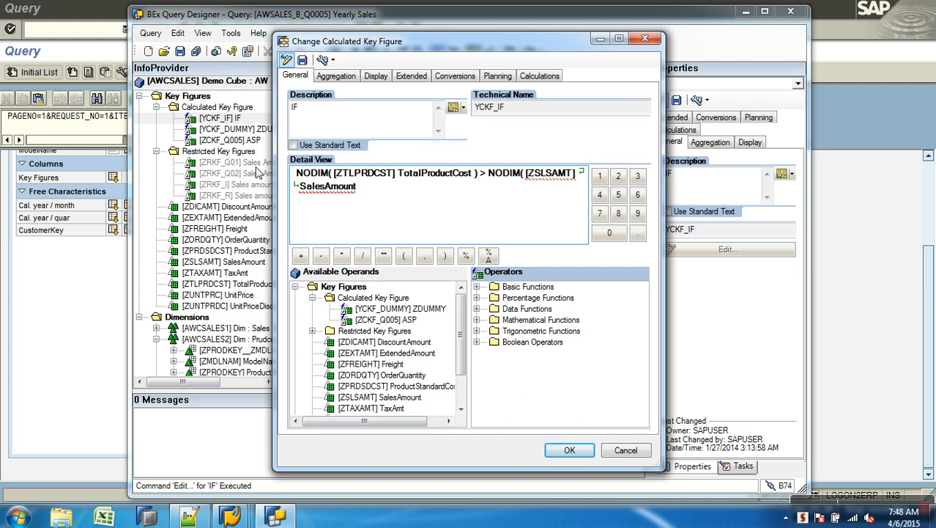
key(BackSpace)
key(BackSpace)
key(BackSpace)
key(BackSpace)
key(BackSpace)
key(BackSpace)
key(BackSpace)
key(BackSpace)
key(BackSpace)
key(BackSpace)
key(BackSpace)
key(BackSpace)
key(BackSpace)
key(BackSpace)
key(BackSpace)
key(BackSpace)
key(BackSpace)
key(BackSpace)
key(BackSpace)
key(BackSpace)
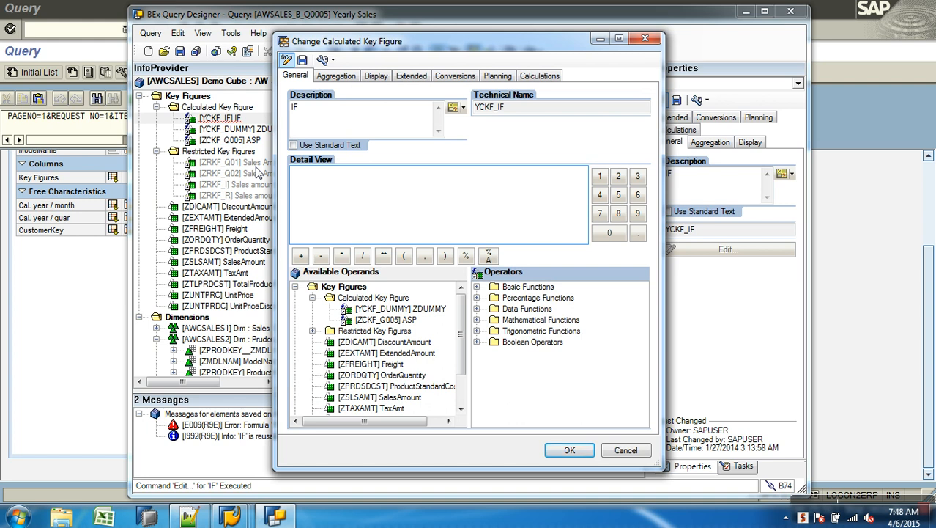
- Begin the emptied YCKF_IF formula with NODIM of TotalProductCost
click(477, 309)
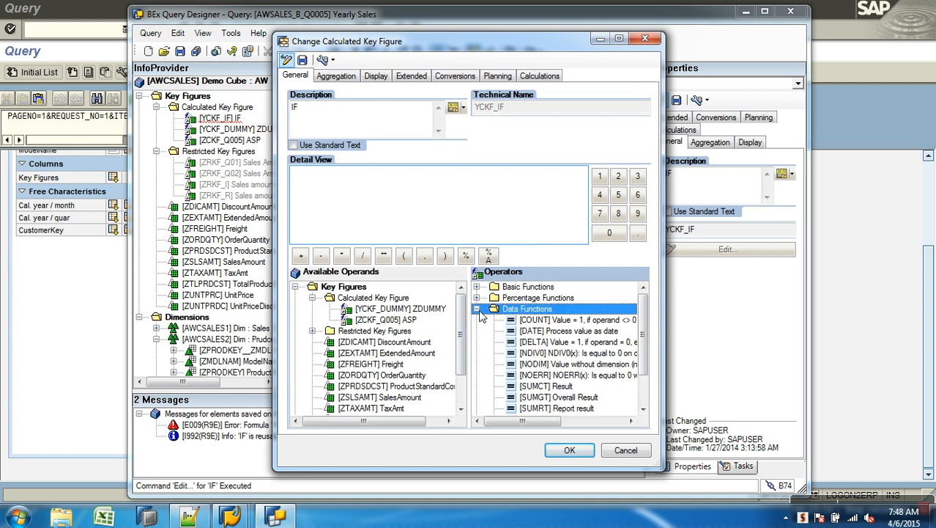
double_click(559, 364)
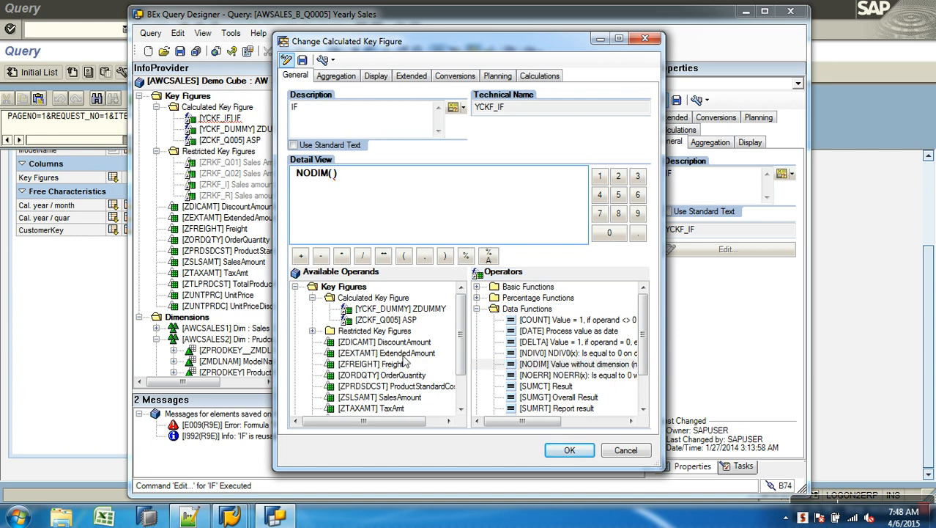
scroll(457, 399, down, 2)
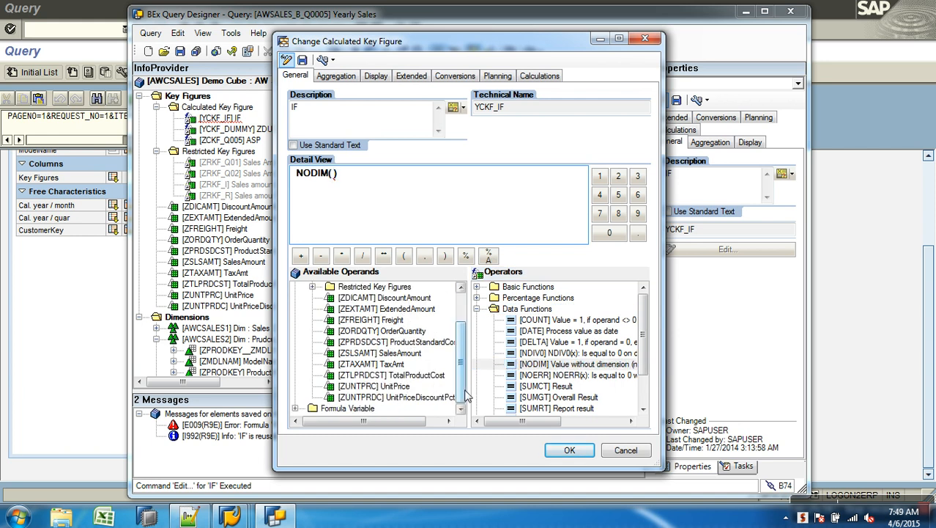
double_click(432, 375)
click(503, 178)
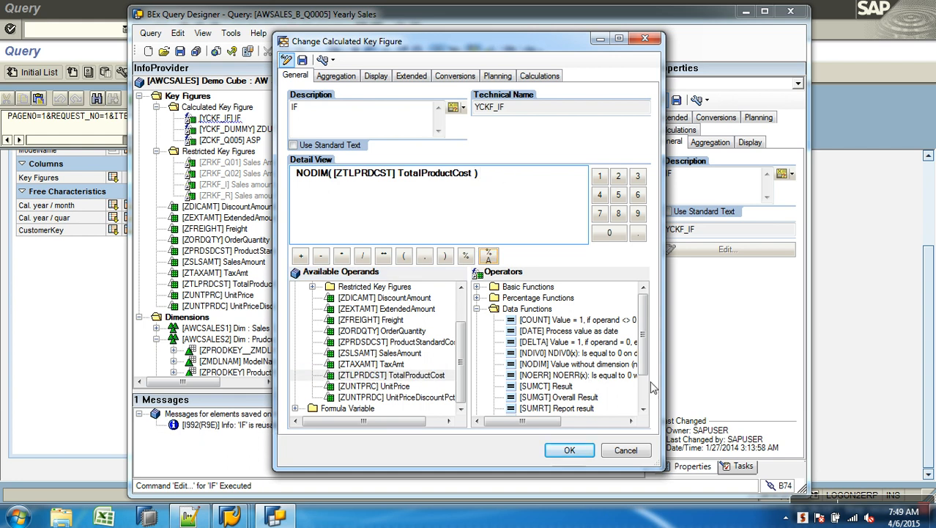
- Complete the comparison in the formula with the greater-than operator and NODIM of SalesAmount
scroll(651, 393, down, 2)
click(479, 409)
click(644, 409)
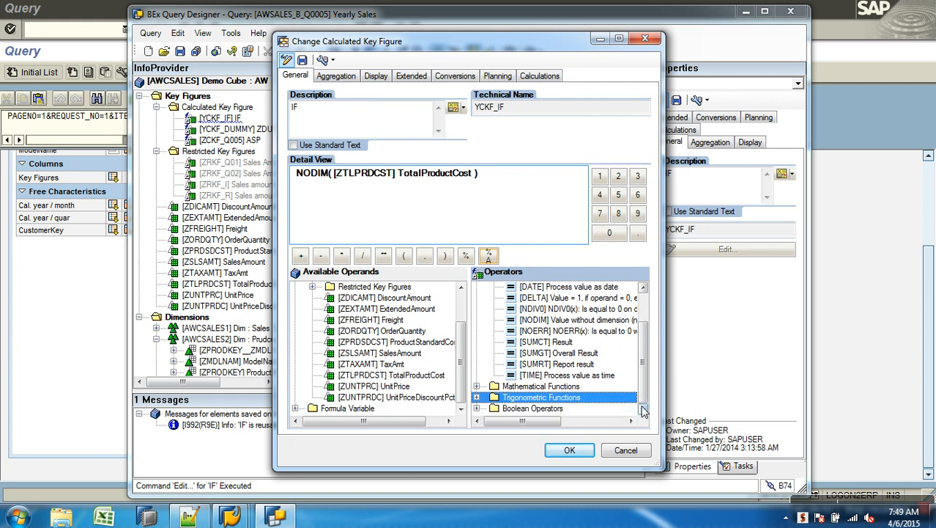
click(477, 408)
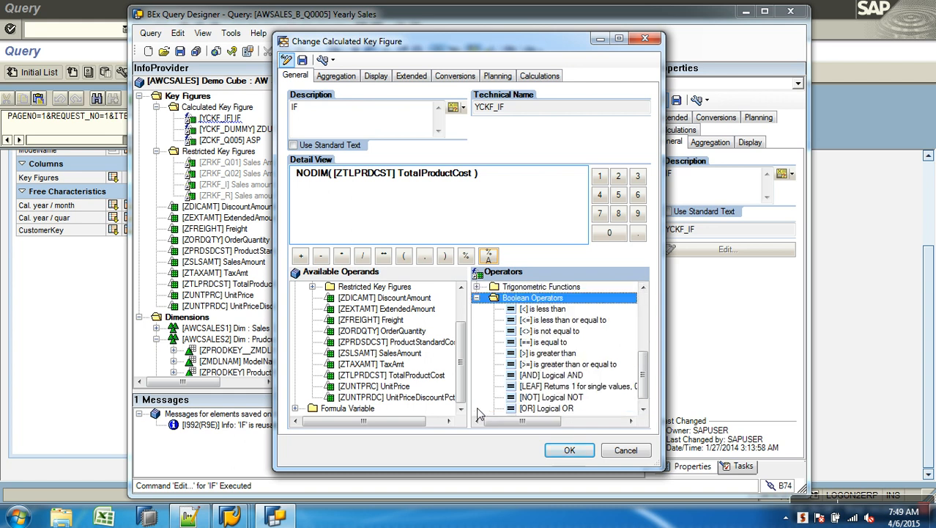
double_click(562, 353)
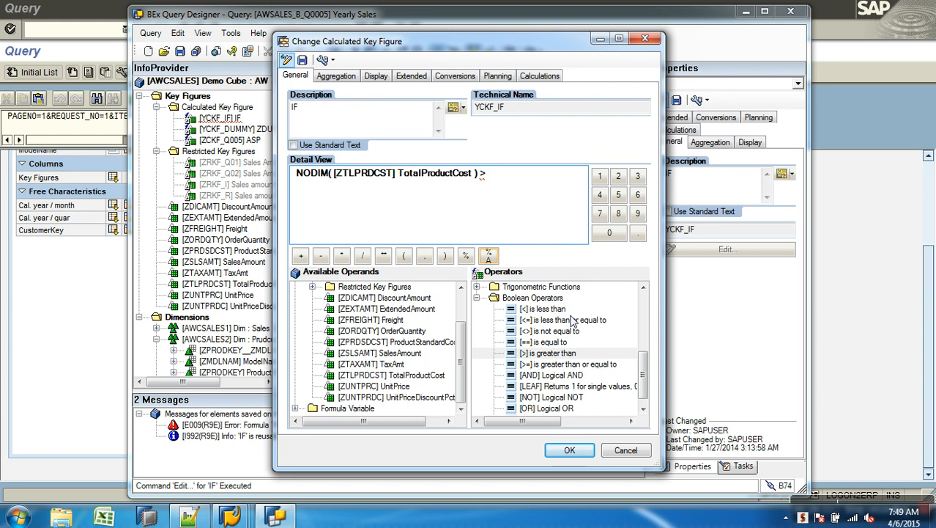
click(643, 323)
double_click(557, 342)
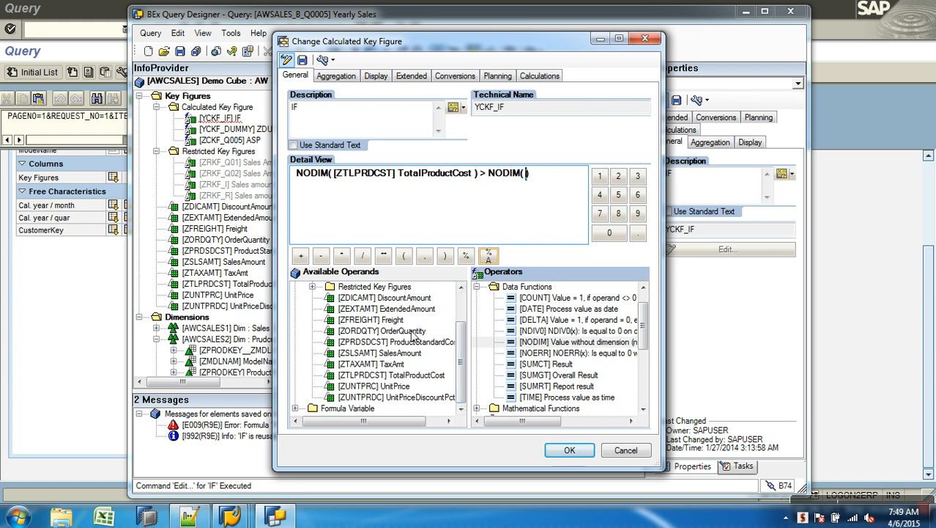
click(402, 355)
double_click(402, 354)
click(465, 198)
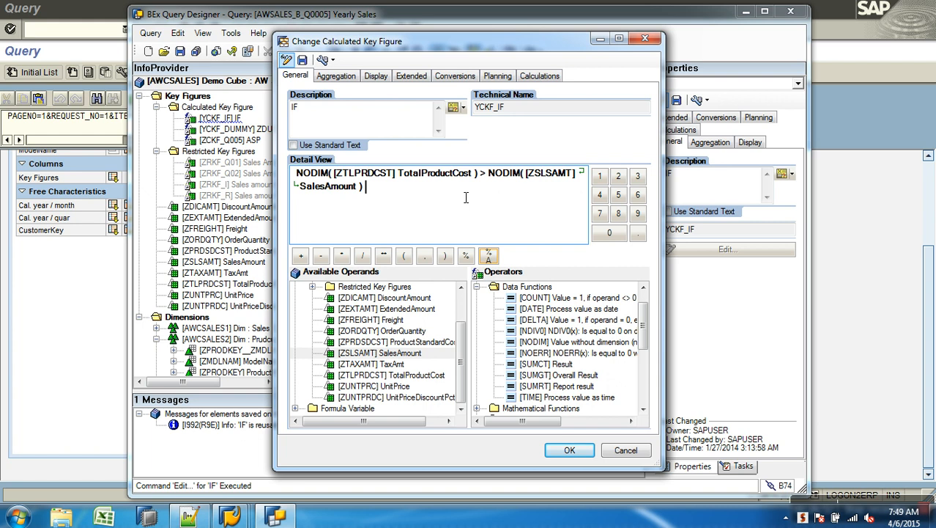
- Append a multiplication by NODIM of TotalProductCost to the end of the comparison formula
scroll(643, 399, down, 5)
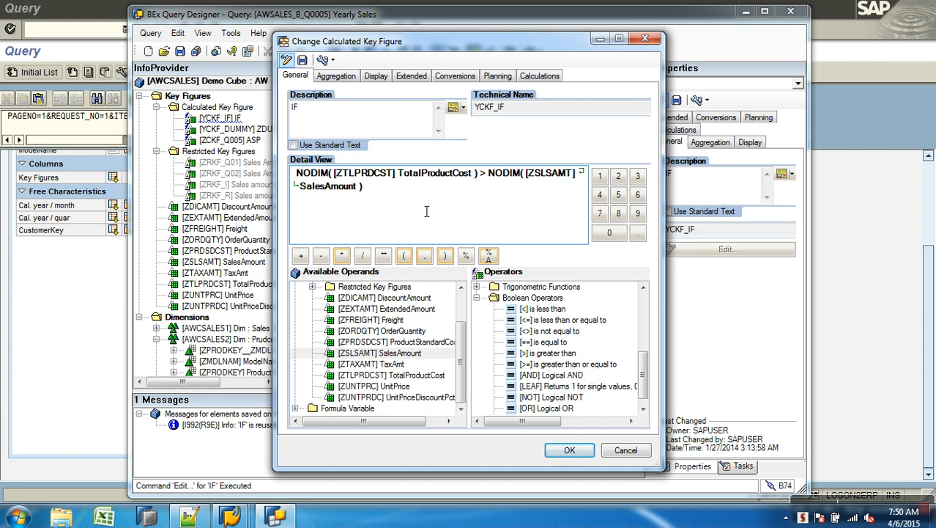
click(341, 256)
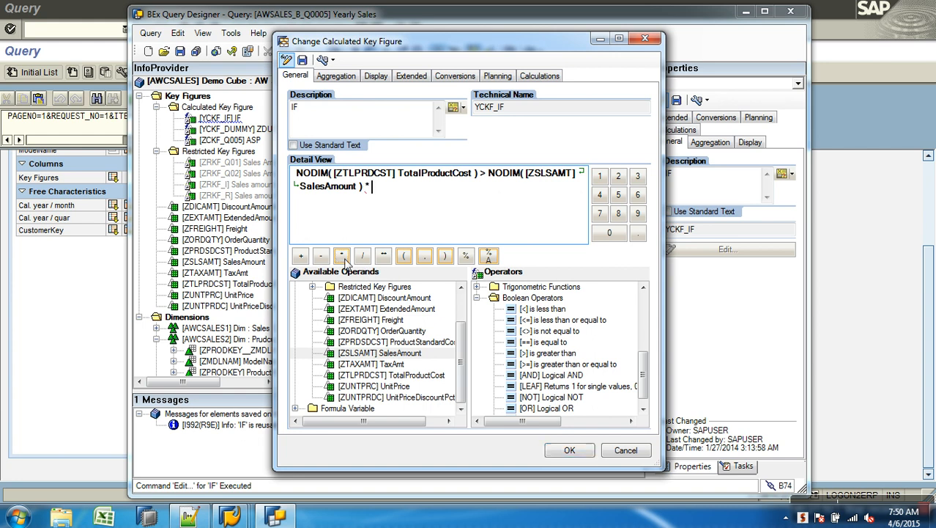
click(644, 313)
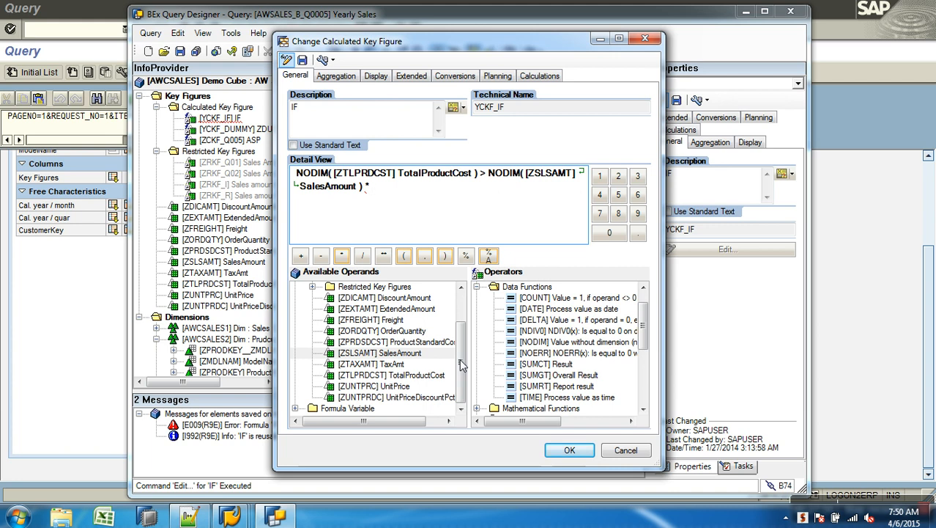
click(588, 331)
double_click(578, 343)
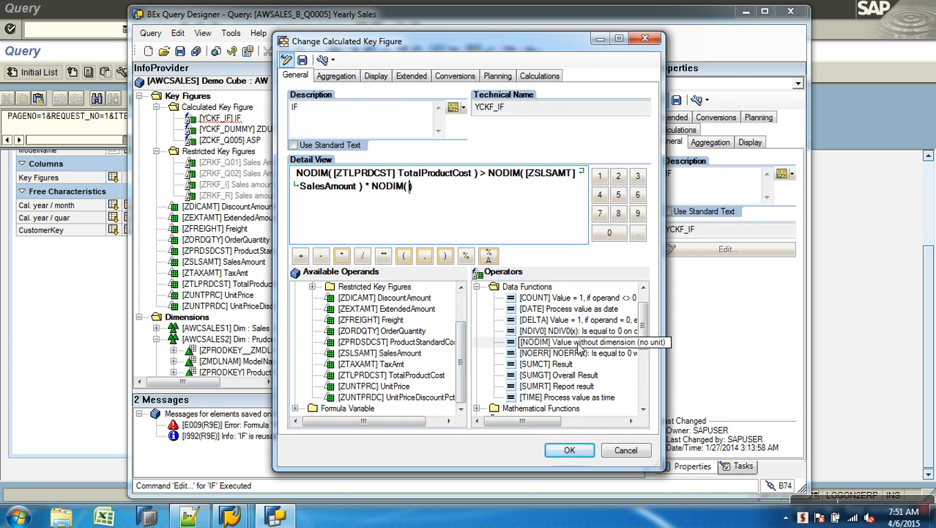
double_click(422, 375)
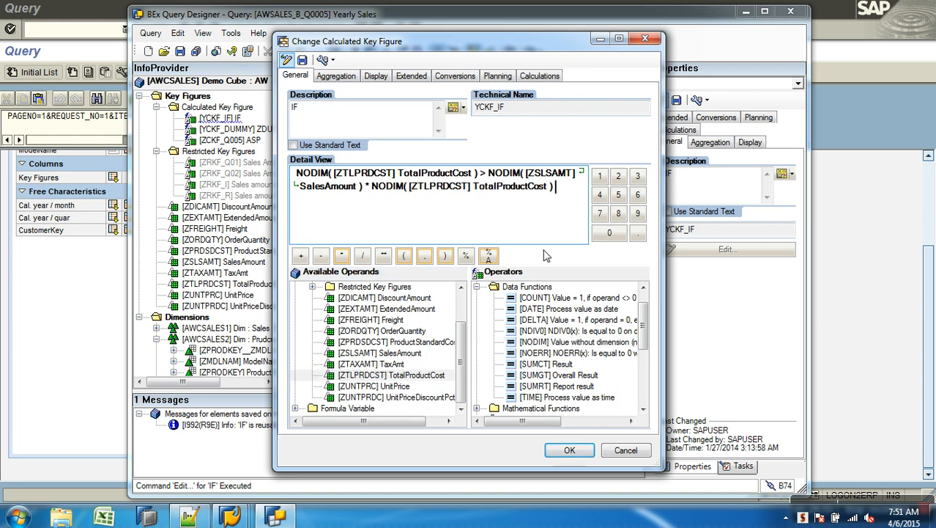
- Append a plus operator and NODIM of SalesAmount to the YCKF_IF formula
click(304, 257)
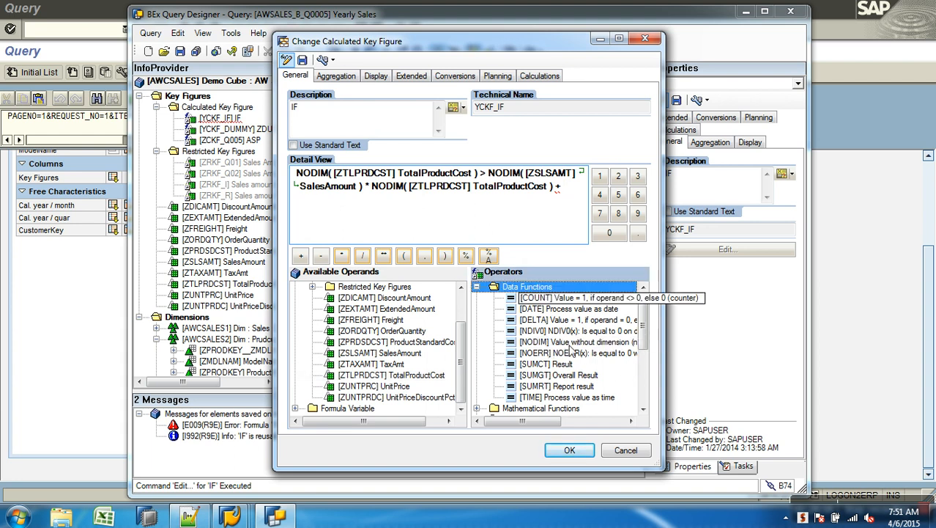
double_click(584, 343)
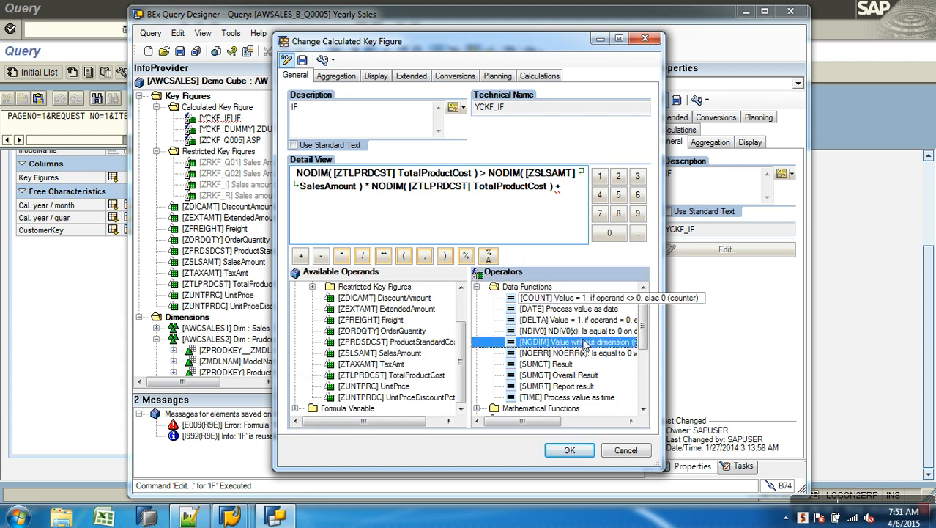
double_click(404, 353)
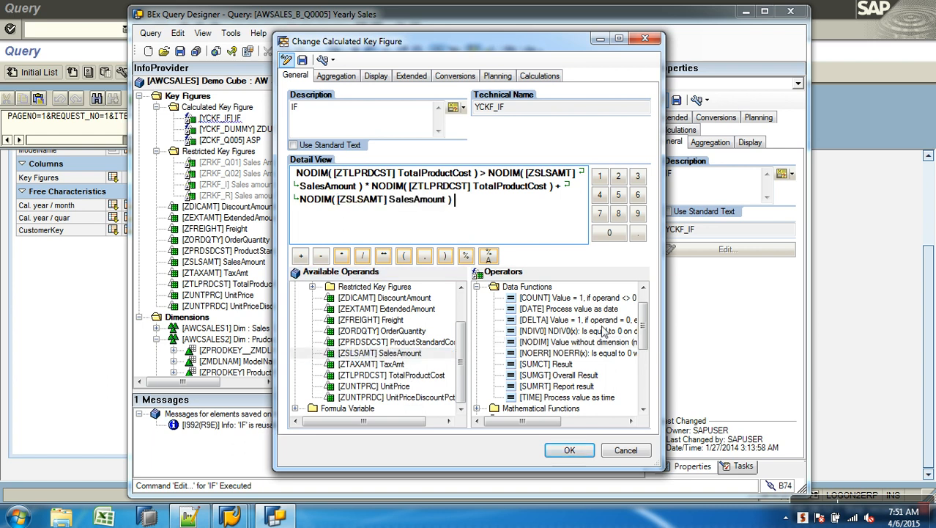
- Extend the second part of the formula with the greater-than operator and NODIM of TotalProductCost
click(642, 368)
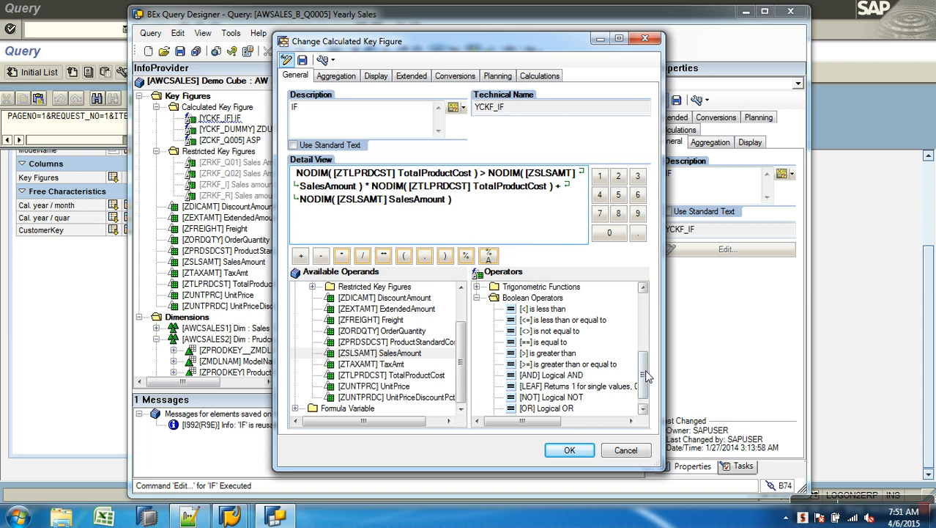
double_click(556, 354)
click(640, 318)
double_click(569, 342)
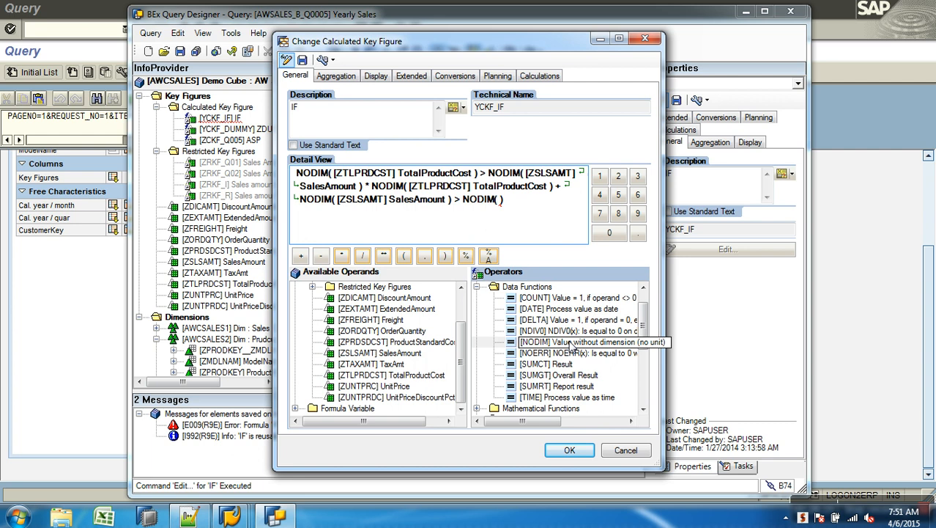
double_click(417, 374)
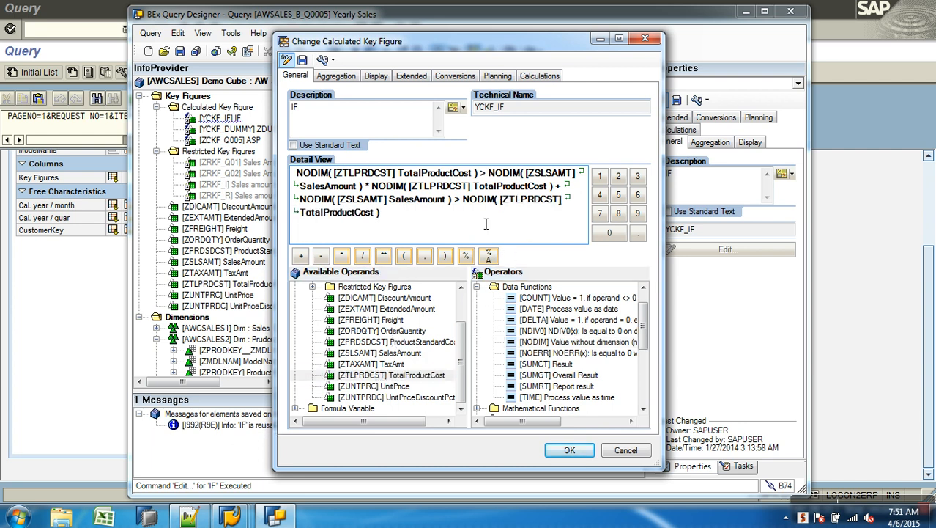
- Multiply the second comparison by NODIM of SalesAmount at the end of the formula
click(343, 257)
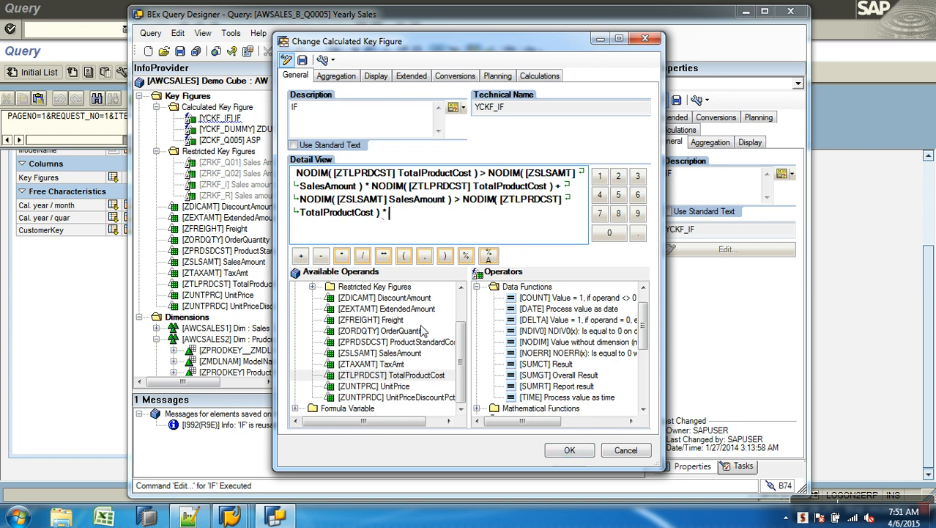
click(565, 350)
double_click(570, 350)
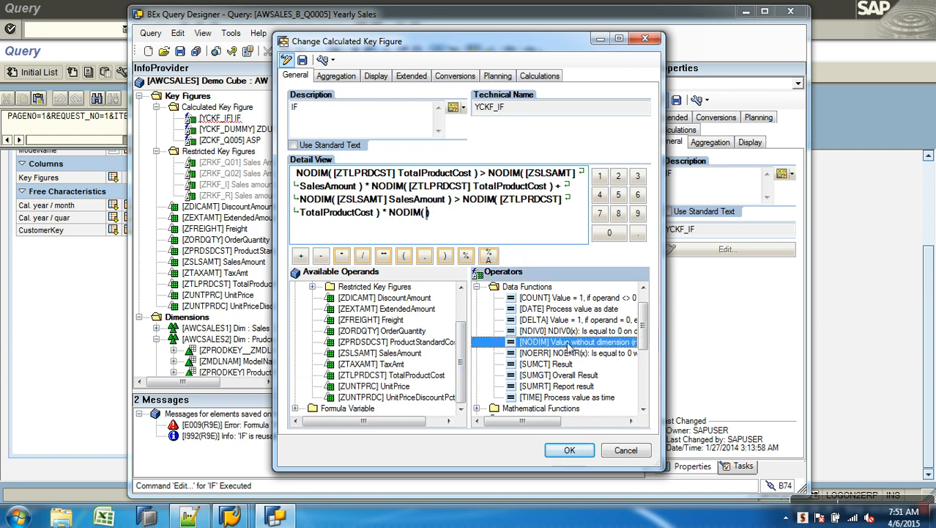
double_click(414, 354)
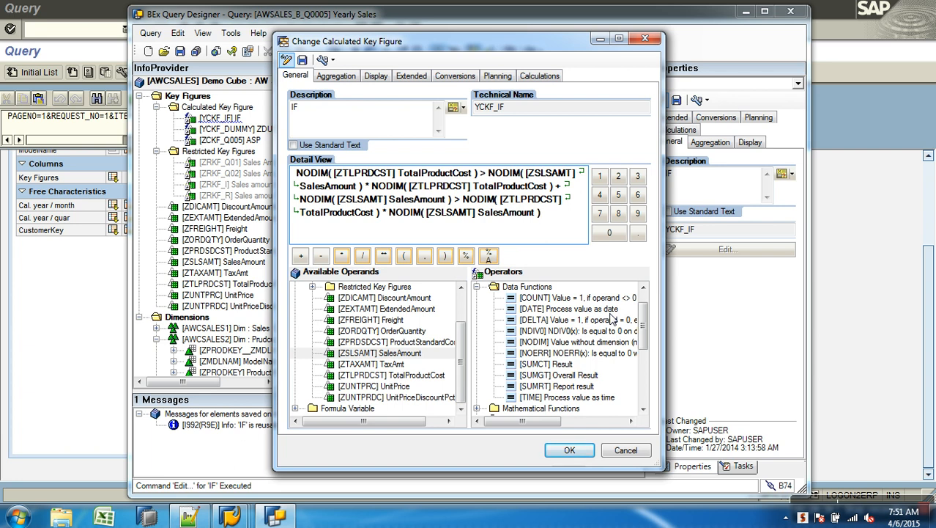
- Review the operands of both comparisons and the plus operator joining them in the YCKF_IF formula
click(455, 176)
click(562, 174)
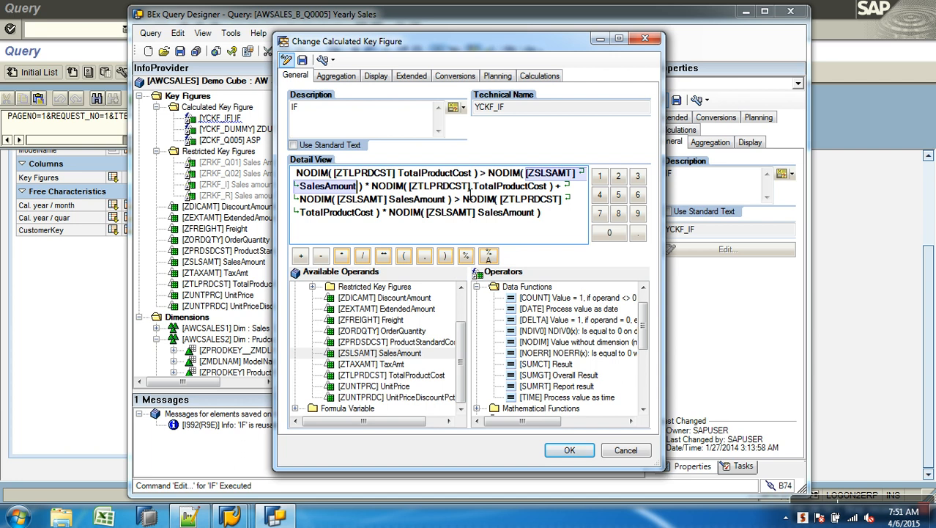
click(559, 186)
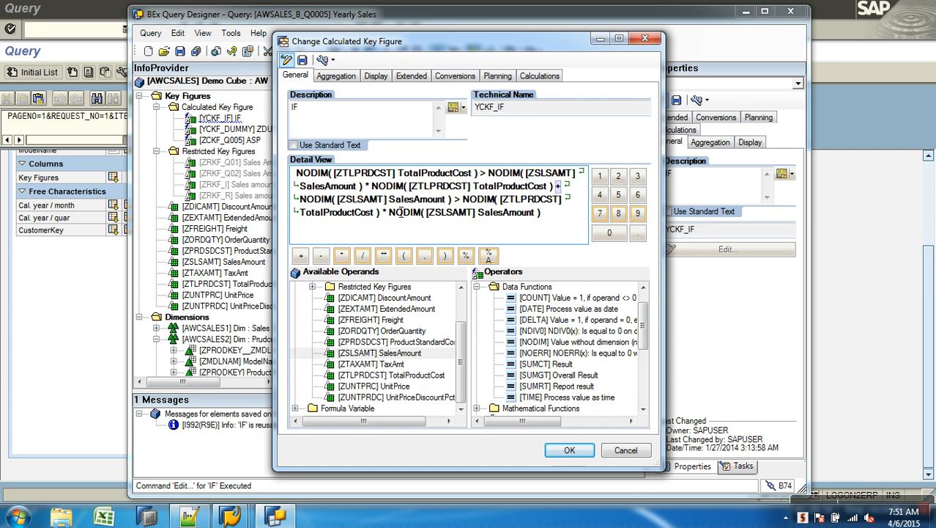
click(427, 204)
click(515, 205)
click(417, 175)
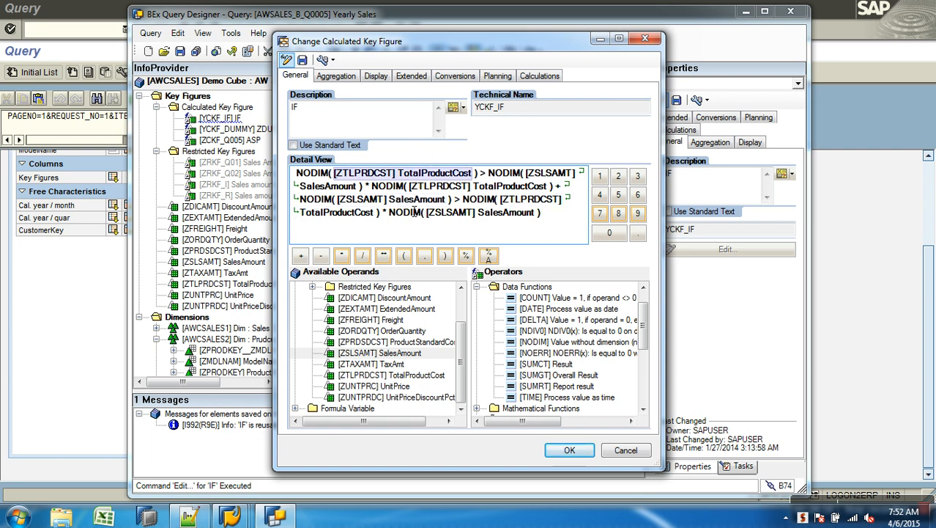
click(412, 201)
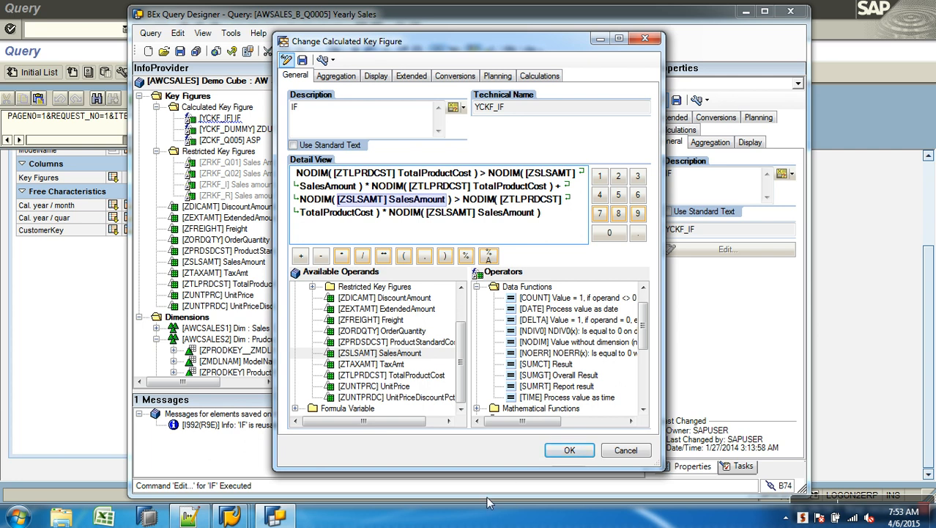
- Accept the YCKF_IF formula and save the Yearly Sales query with the IF key figure added to Columns
click(570, 450)
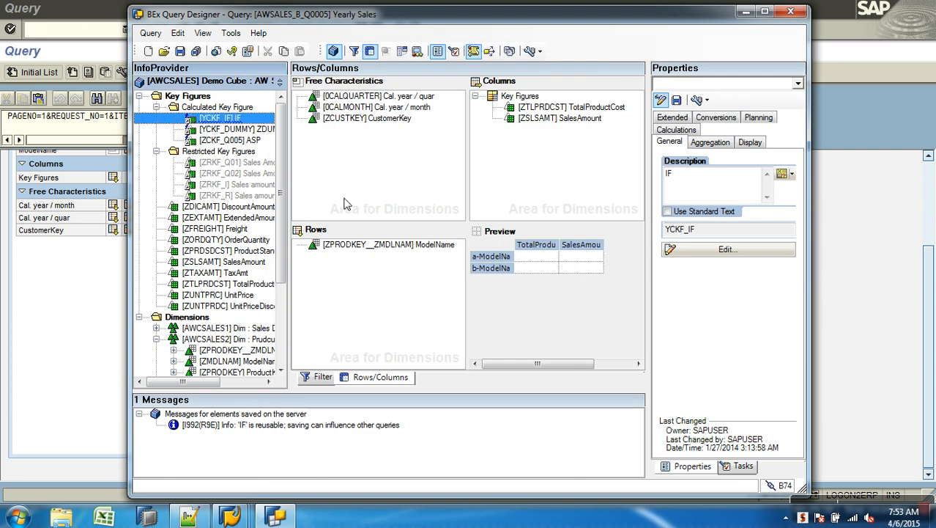
click(180, 51)
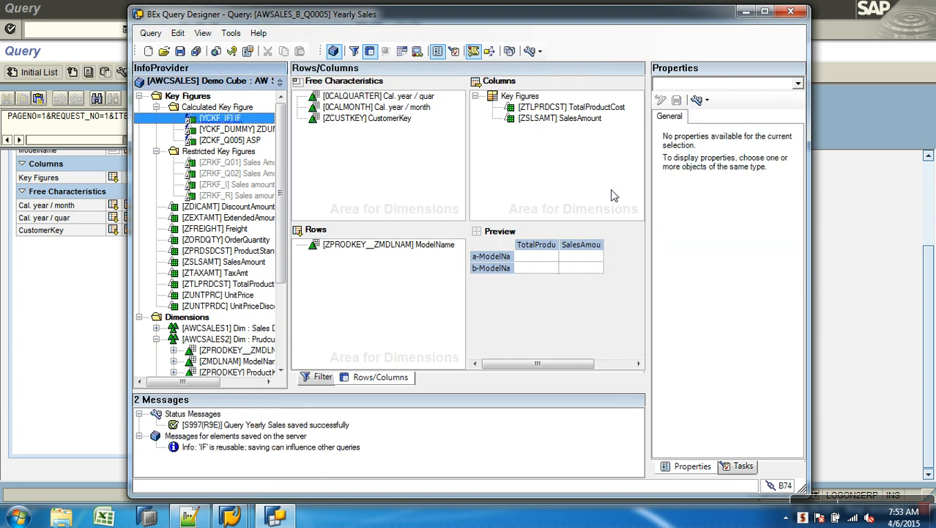
click(97, 314)
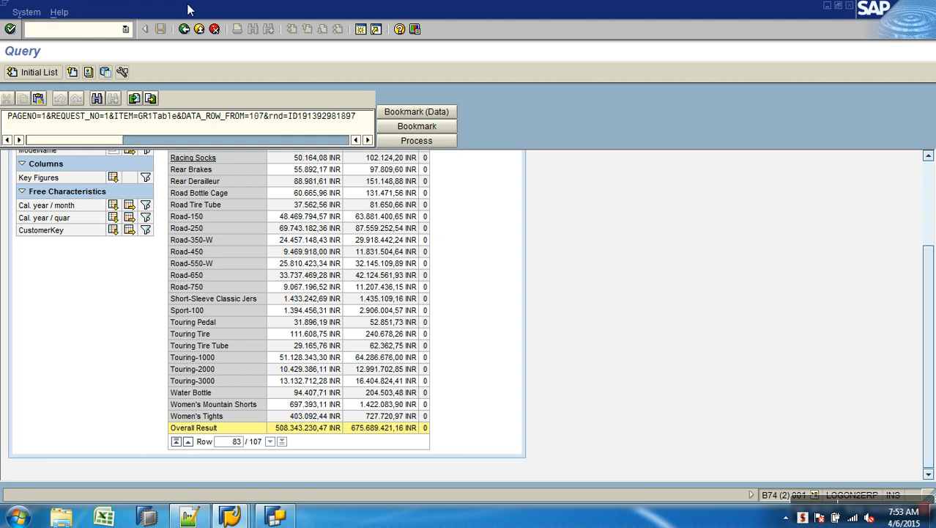
click(275, 516)
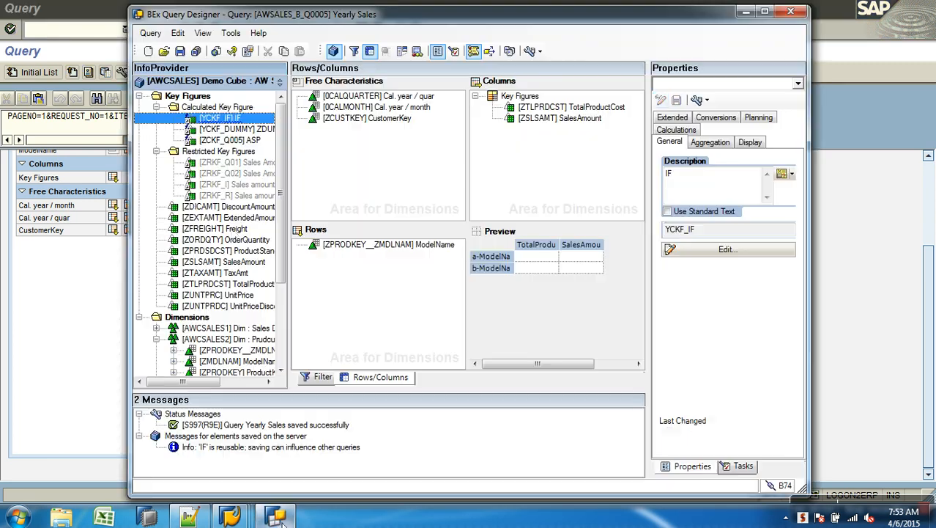
drag(226, 120, 517, 133)
click(180, 52)
- Switch to the SAP GUI window, rerun the Yearly Sales query to check the IF column, and leave the result
click(88, 295)
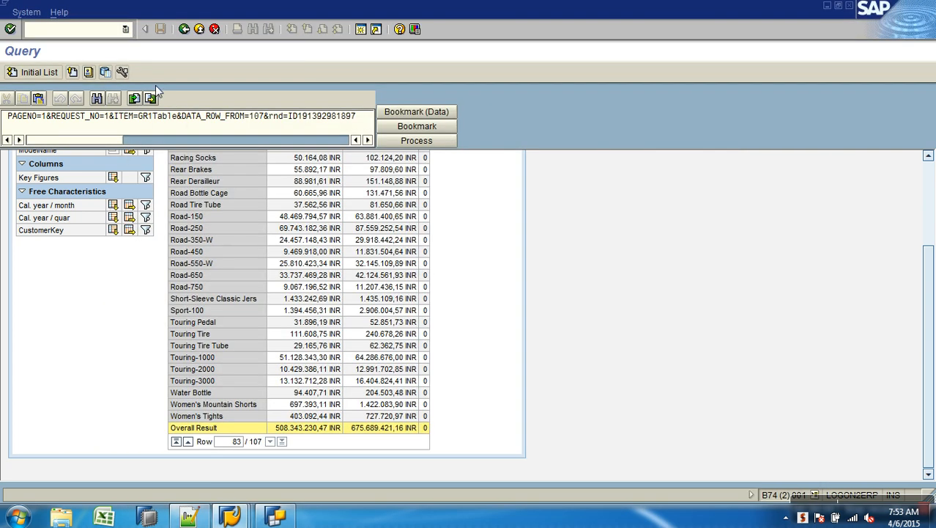
click(183, 32)
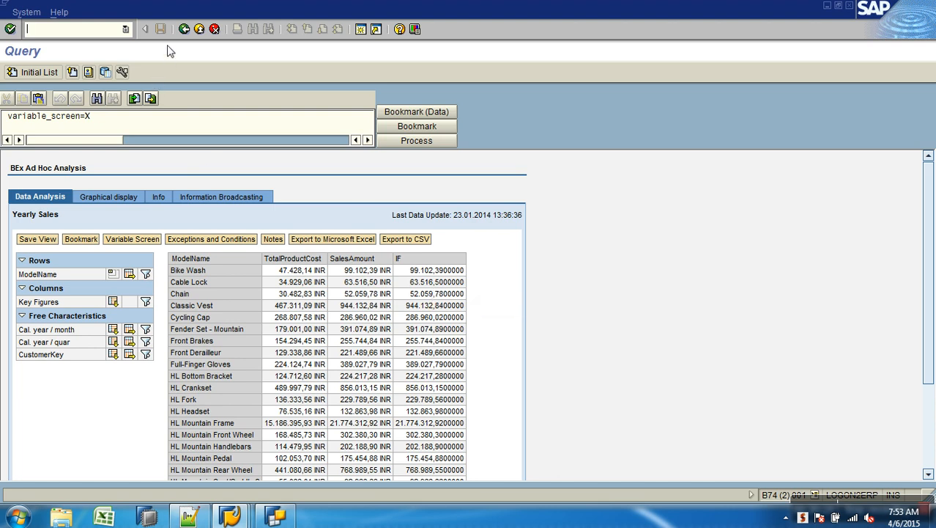
click(199, 31)
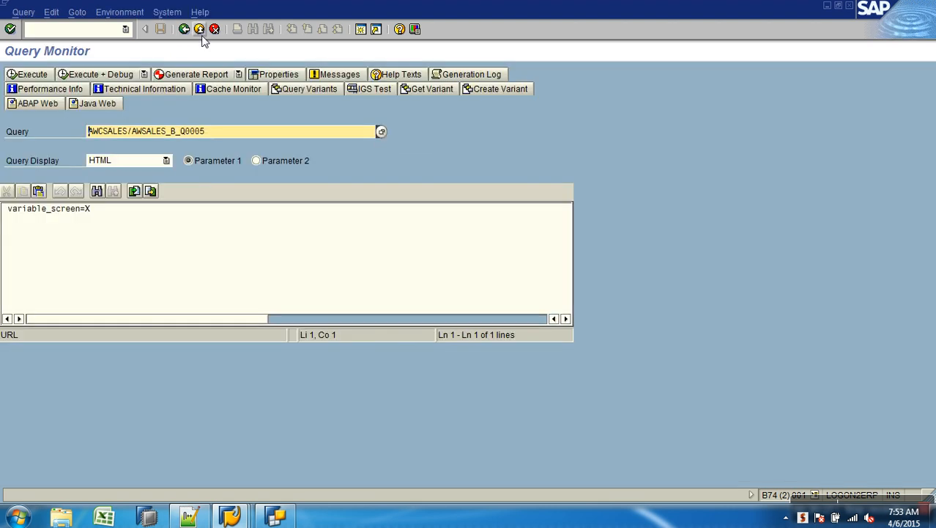
- Switch back to BEx Query Designer and remove the IF key figure from Columns
click(276, 516)
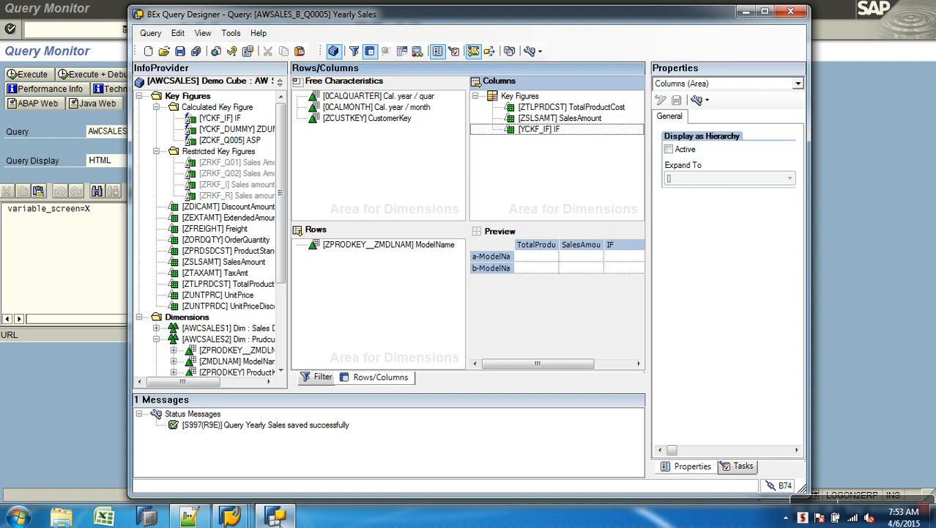
click(535, 130)
drag(534, 134, 243, 140)
- Open YCKF_IF for editing and delete everything after the first bracketed comparison, including the multiplication sign
right_click(232, 119)
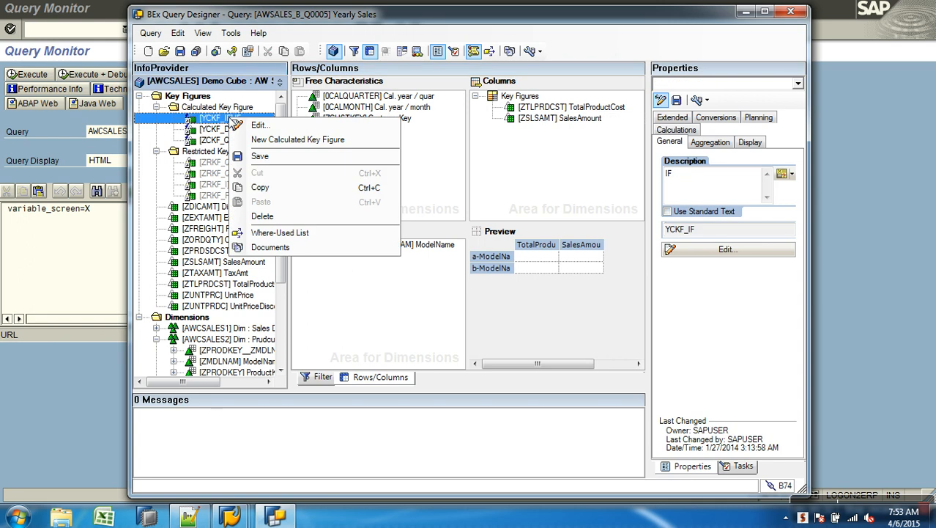
click(258, 125)
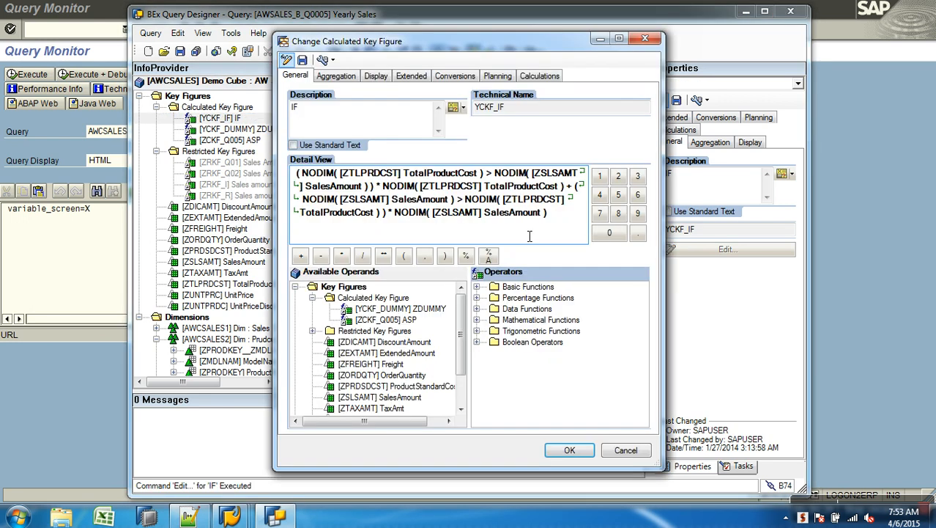
drag(545, 213, 396, 186)
click(395, 186)
key(ctrl+shift+End)
key(Delete)
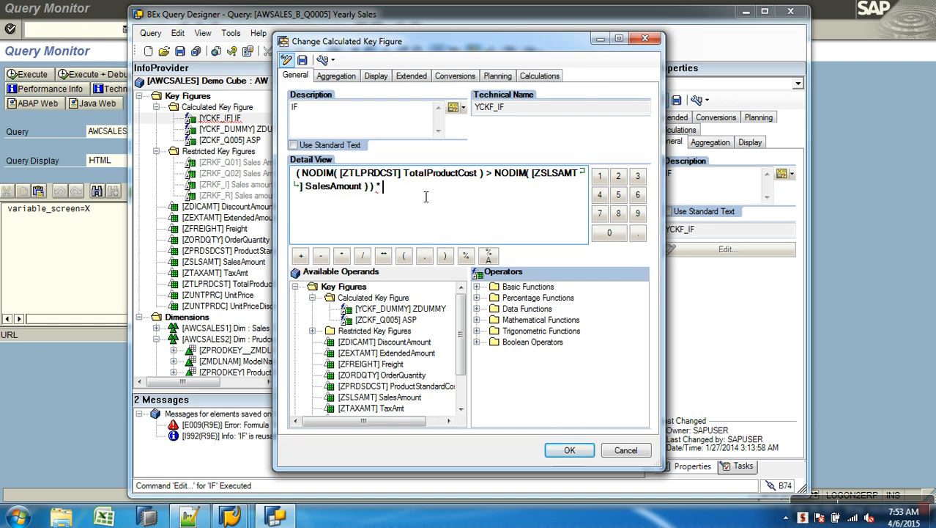
key(BackSpace)
key(BackSpace)
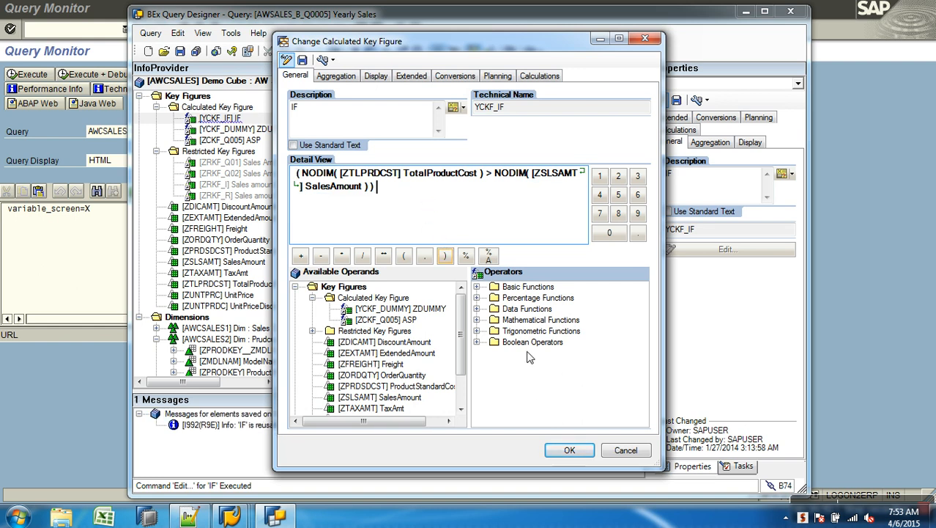
- Replace the greater-than operator in the TotalProductCost and SalesAmount comparison with the less-than operator
click(489, 178)
click(478, 342)
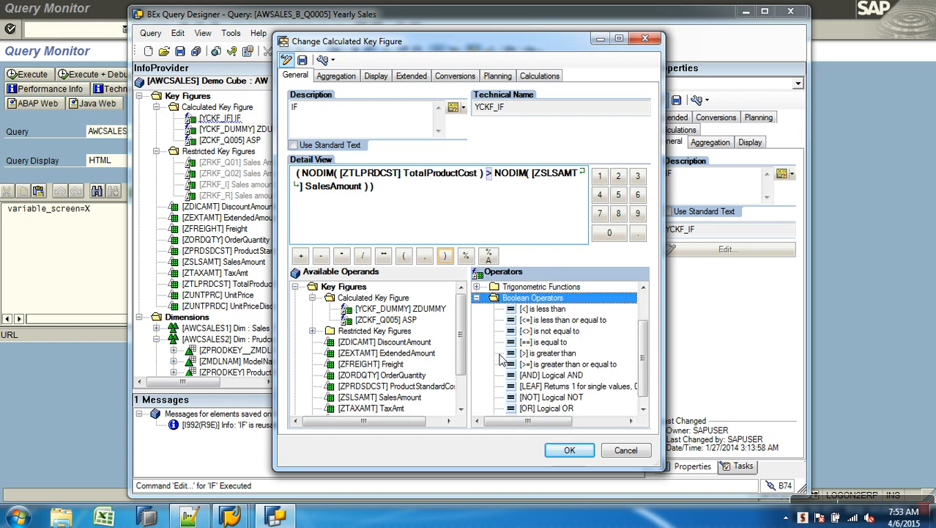
double_click(561, 310)
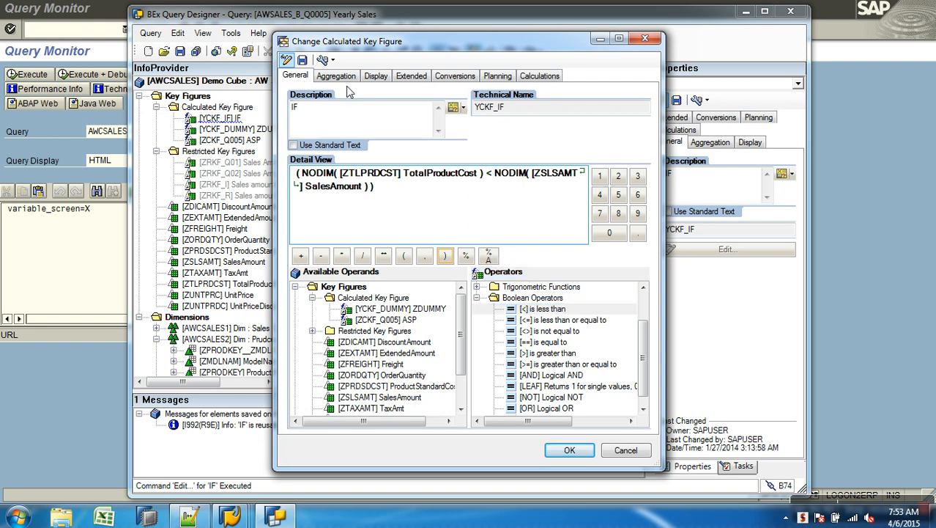
- Save the edited YCKF_IF key figure and save the query with it added back to Columns
click(302, 61)
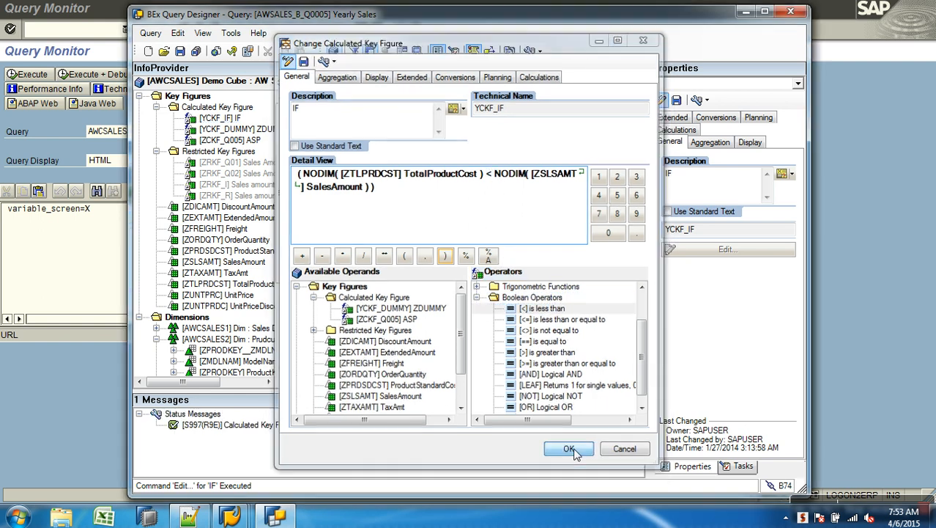
click(569, 450)
drag(234, 120, 522, 131)
click(180, 51)
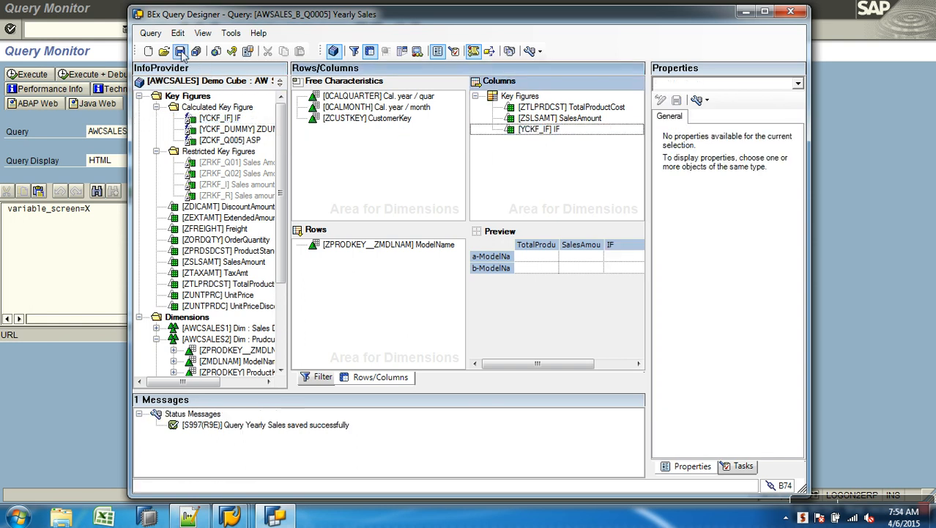
- In the SAP GUI window, execute the AWCSALES/AWSALES_B_Q0005 query through transaction RSRT and check the IF column down to the last rows
click(94, 378)
click(185, 31)
text(RSRT)
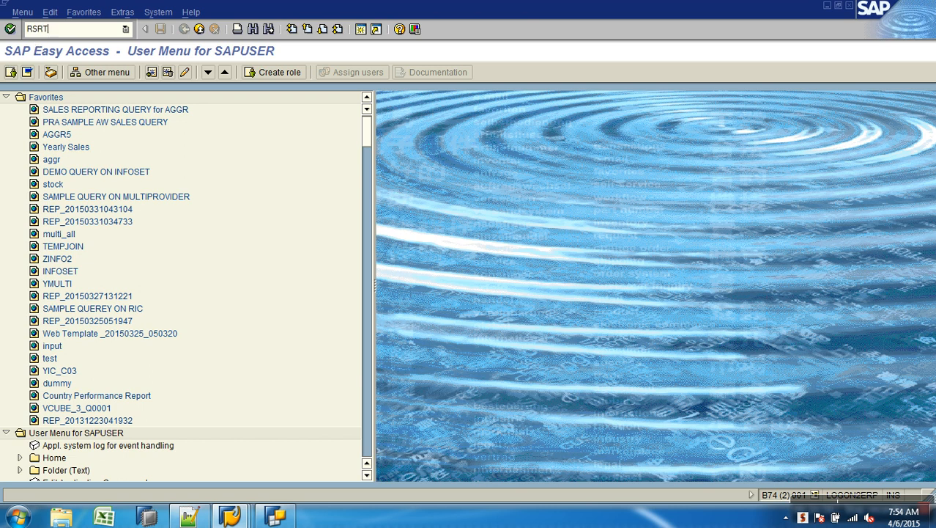
key(Return)
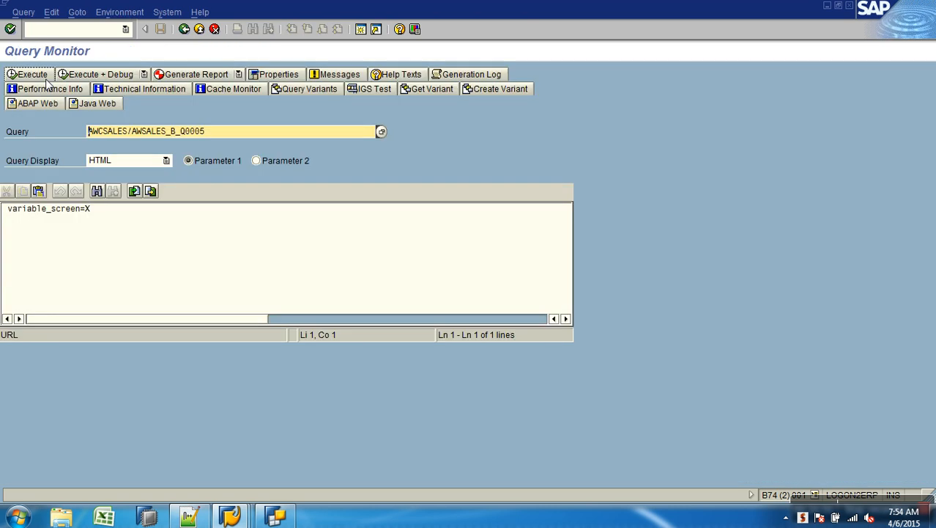
click(43, 76)
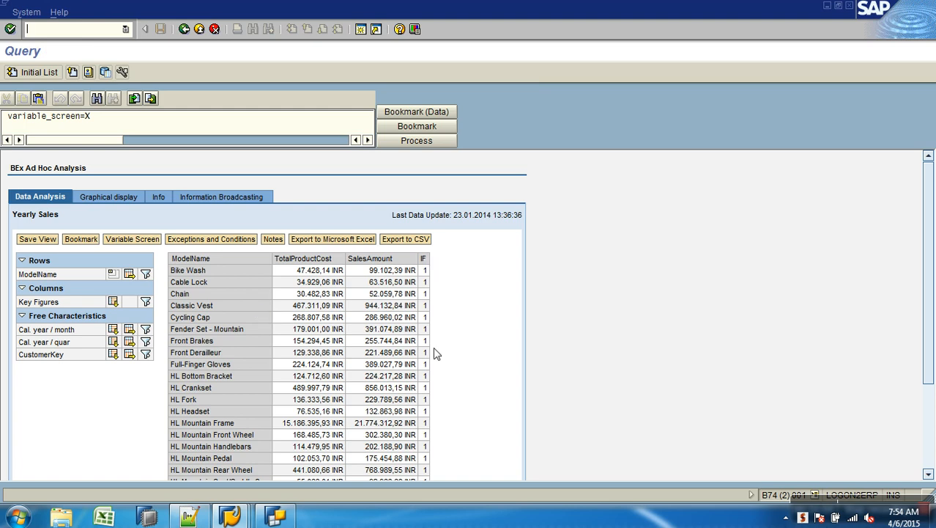
scroll(930, 315, down, 3)
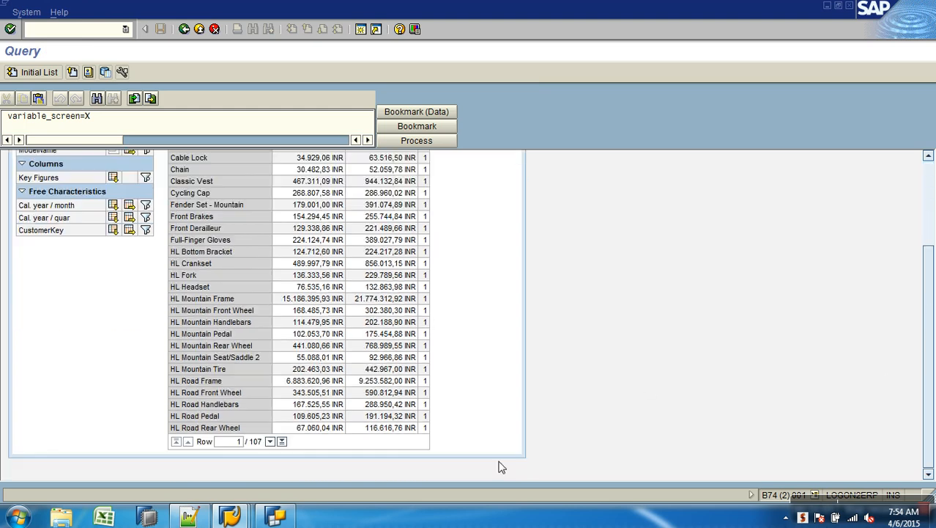
click(282, 442)
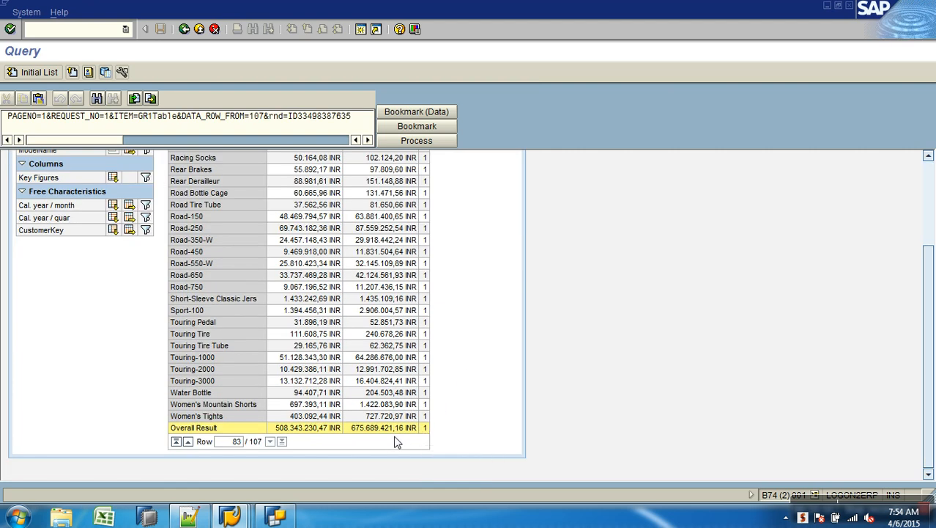
- In BEx Query Designer, set the IF column's Calculate Results As setting to Summation and save the query
click(275, 518)
click(546, 138)
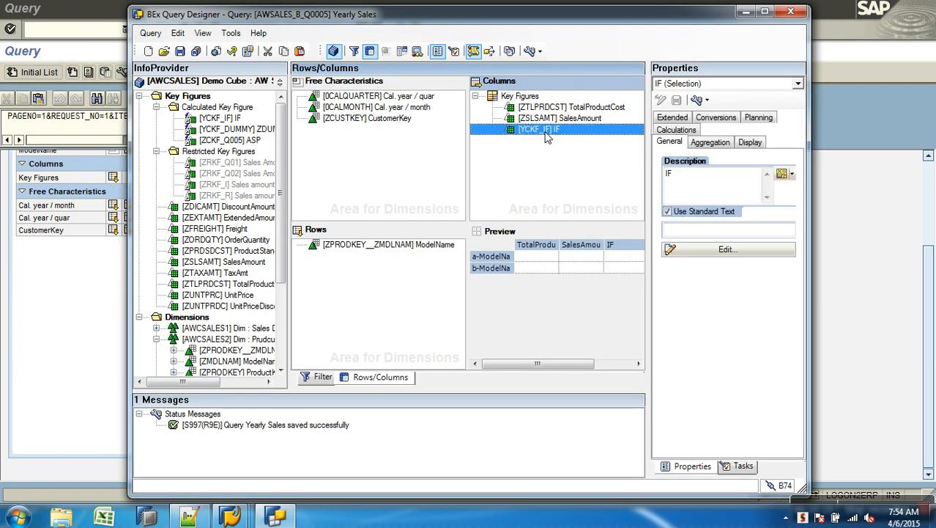
click(687, 130)
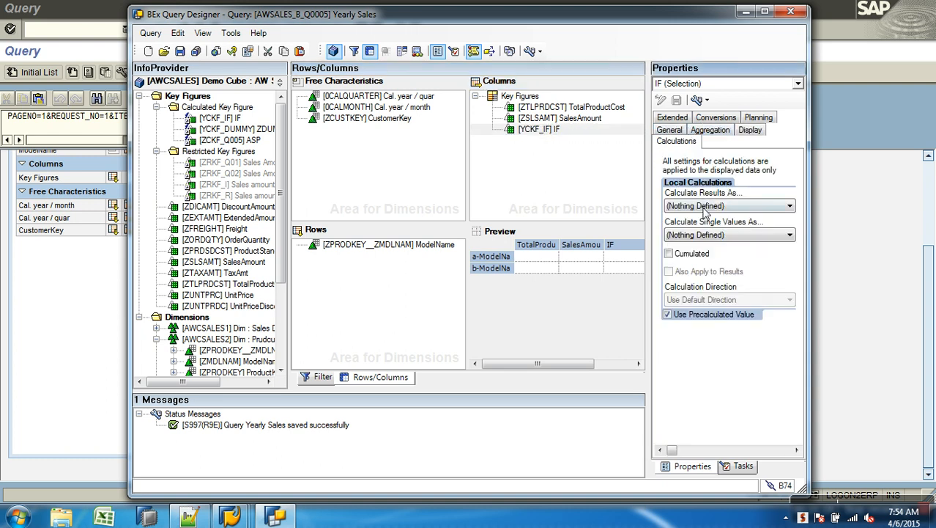
click(738, 208)
click(692, 248)
click(180, 50)
- Re-execute the query in the SAP GUI window, check the IF column's overall result on the last page, and return to BEx Query Designer
click(77, 292)
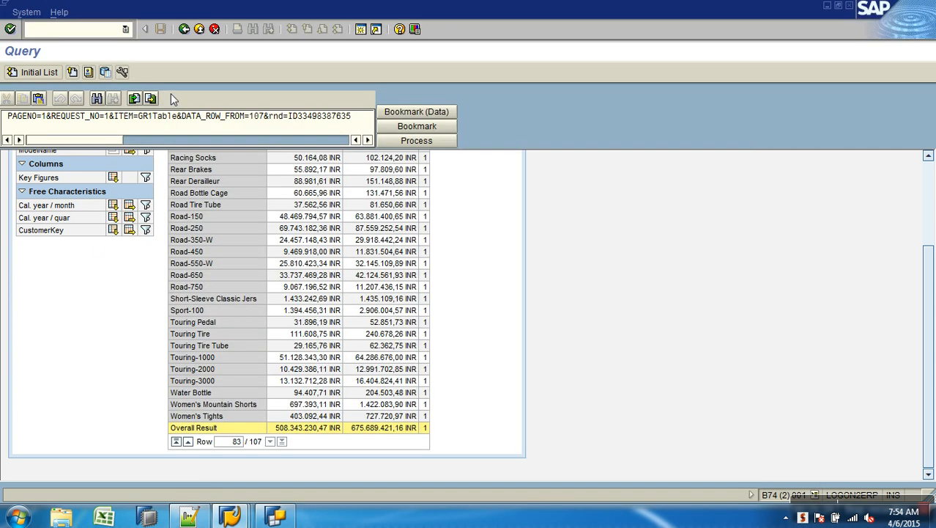
click(184, 29)
click(28, 74)
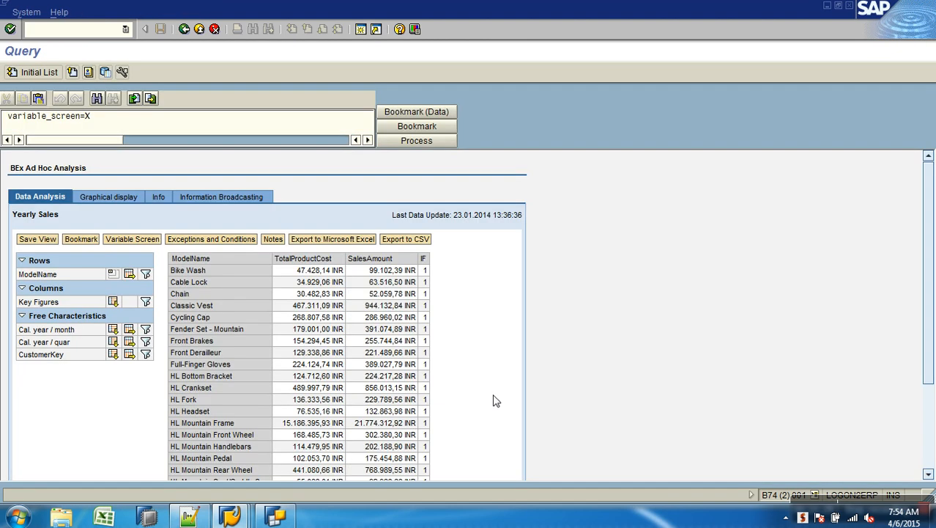
scroll(929, 260, down, 3)
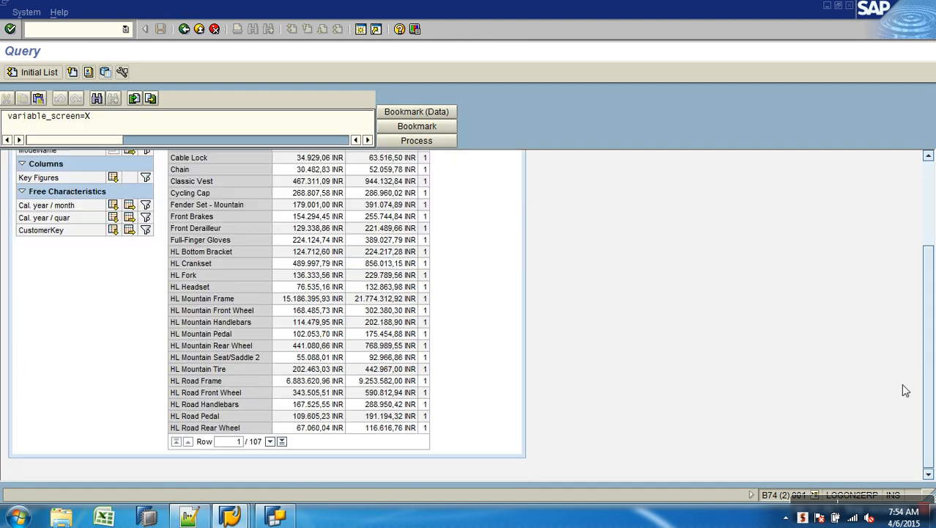
click(282, 441)
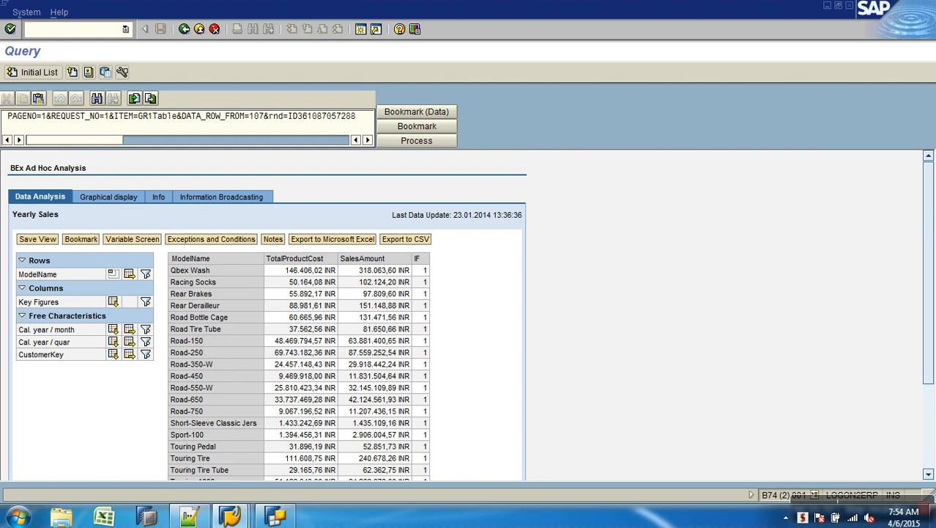
scroll(929, 407, down, 3)
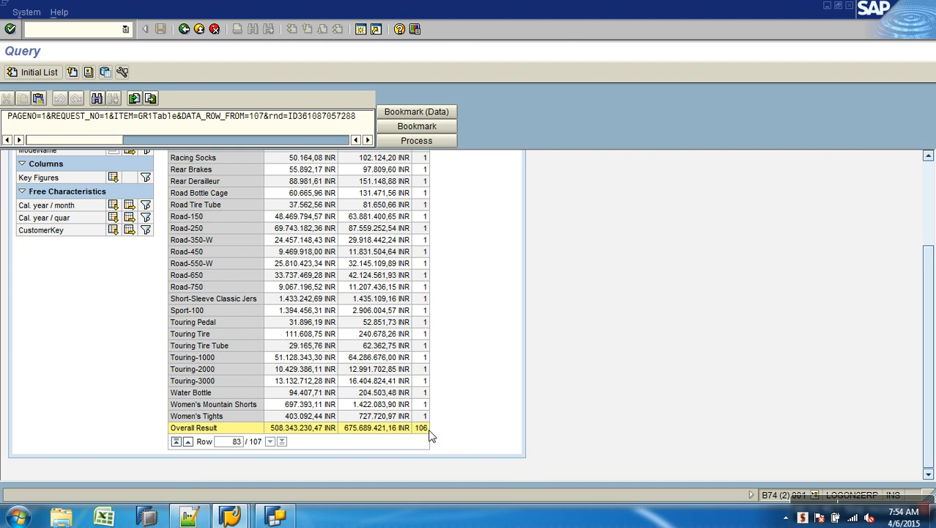
click(286, 517)
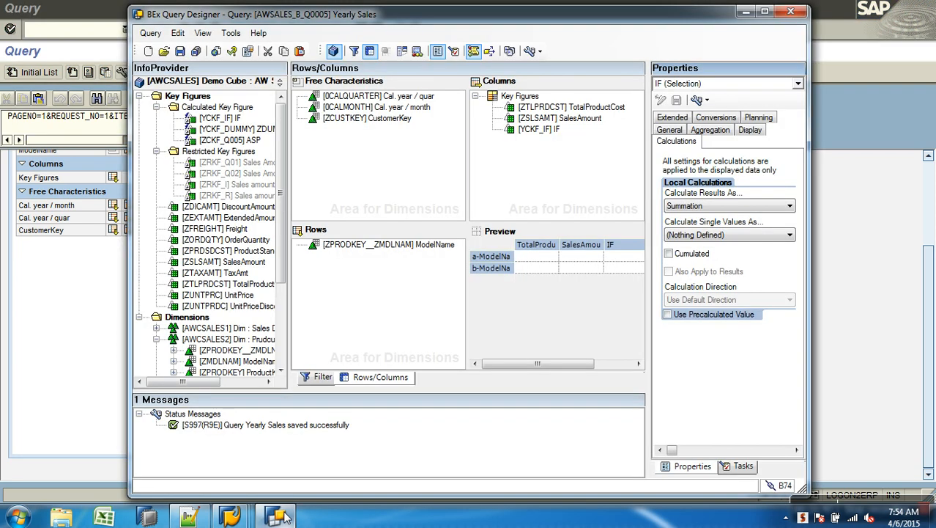